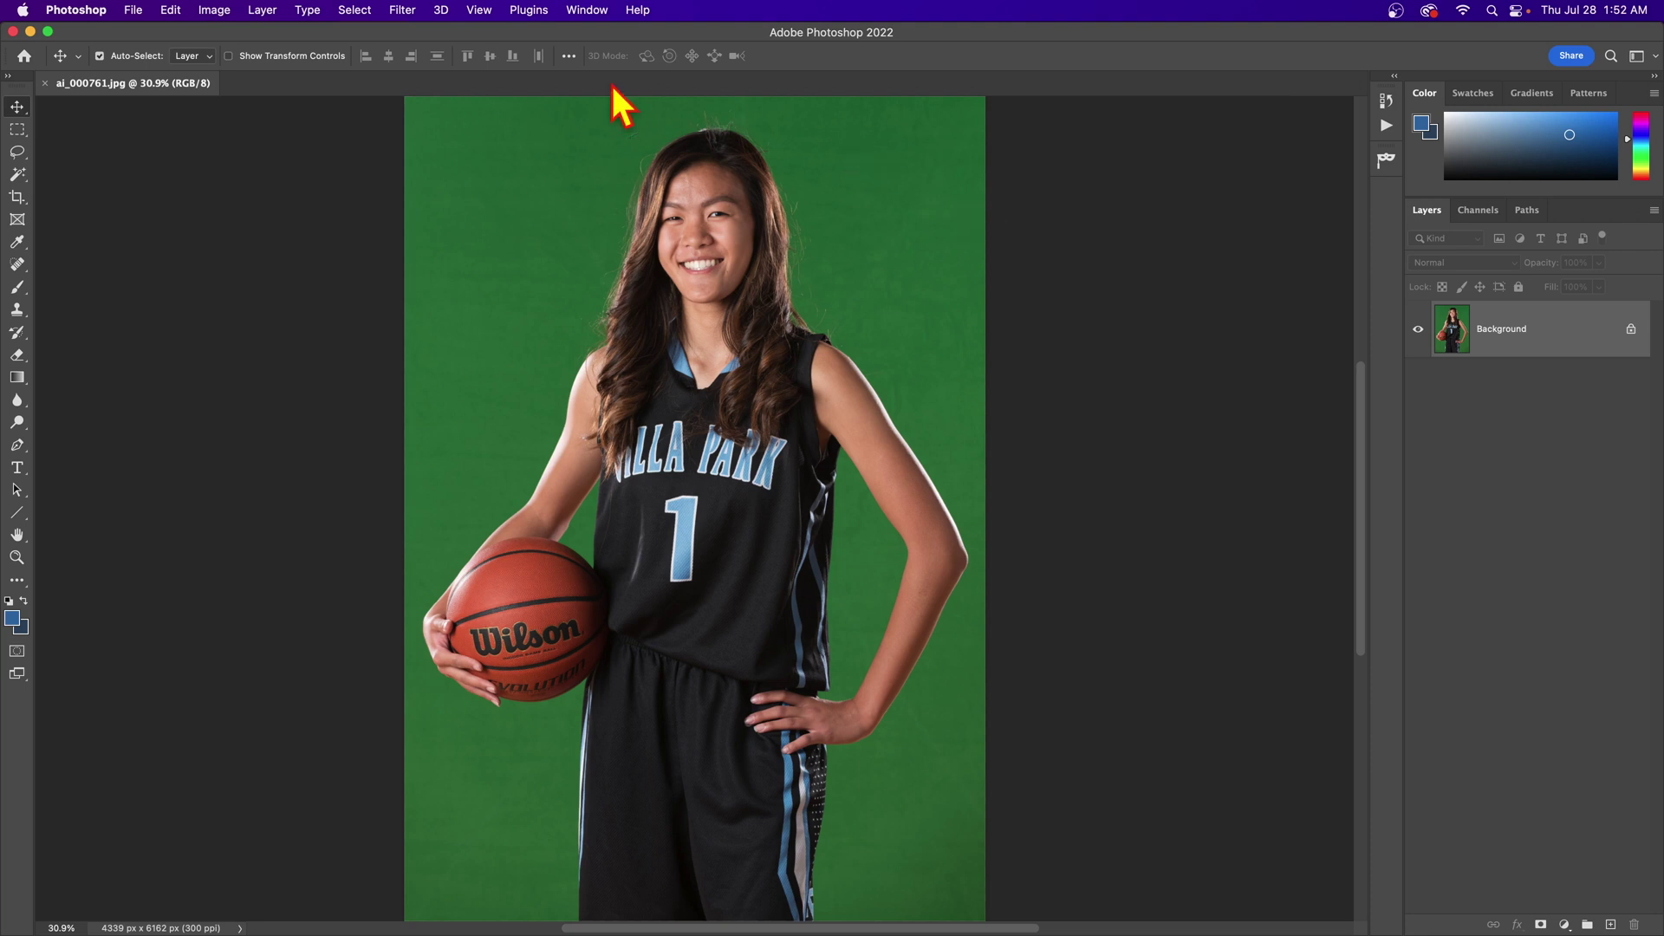
- Open the EZ Green Screen plugin for the basketball player photo
{"action": "left_click", "coordinate": [530, 10]}
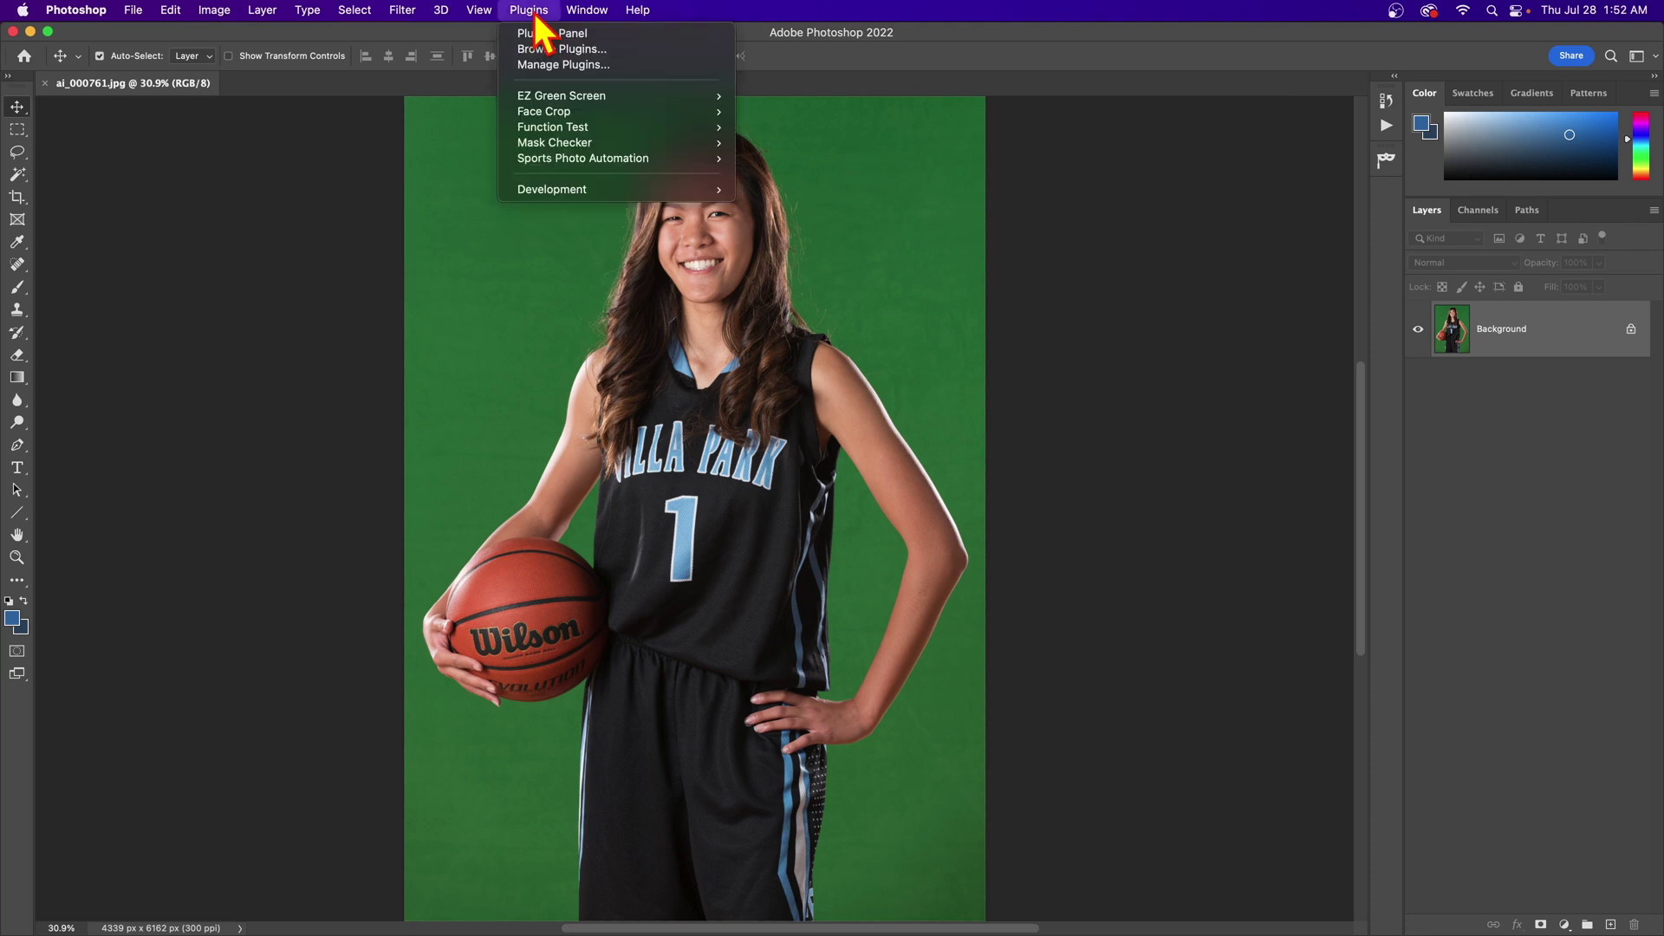
{"action": "mouse_move", "coordinate": [597, 100]}
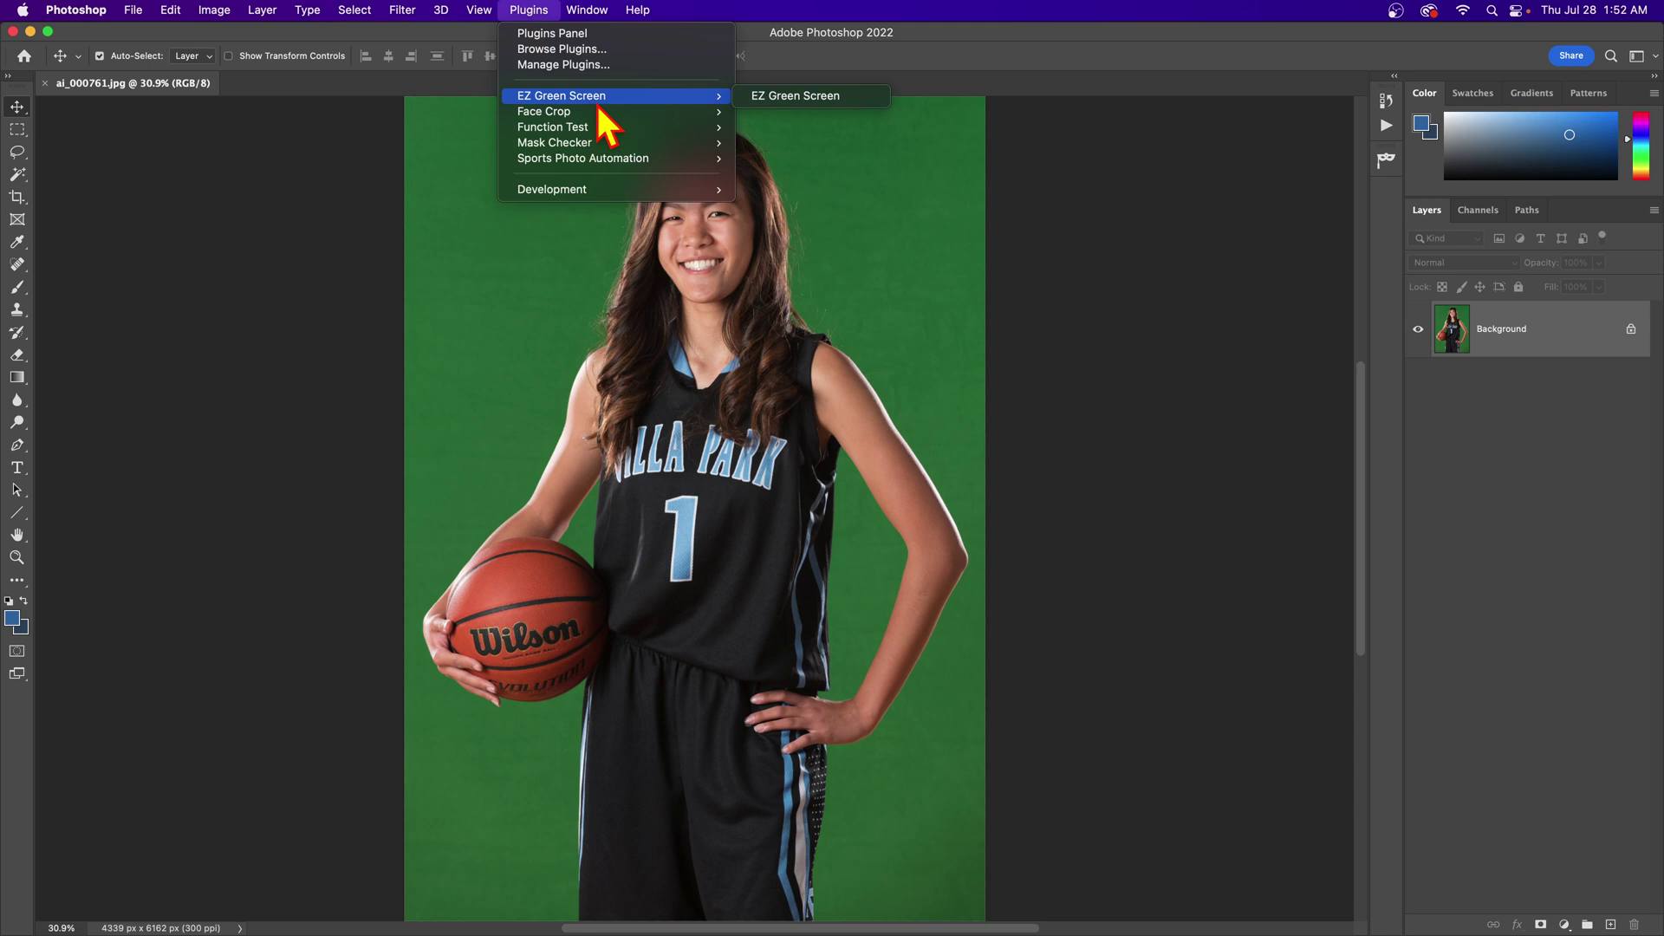
{"action": "left_click", "coordinate": [789, 102]}
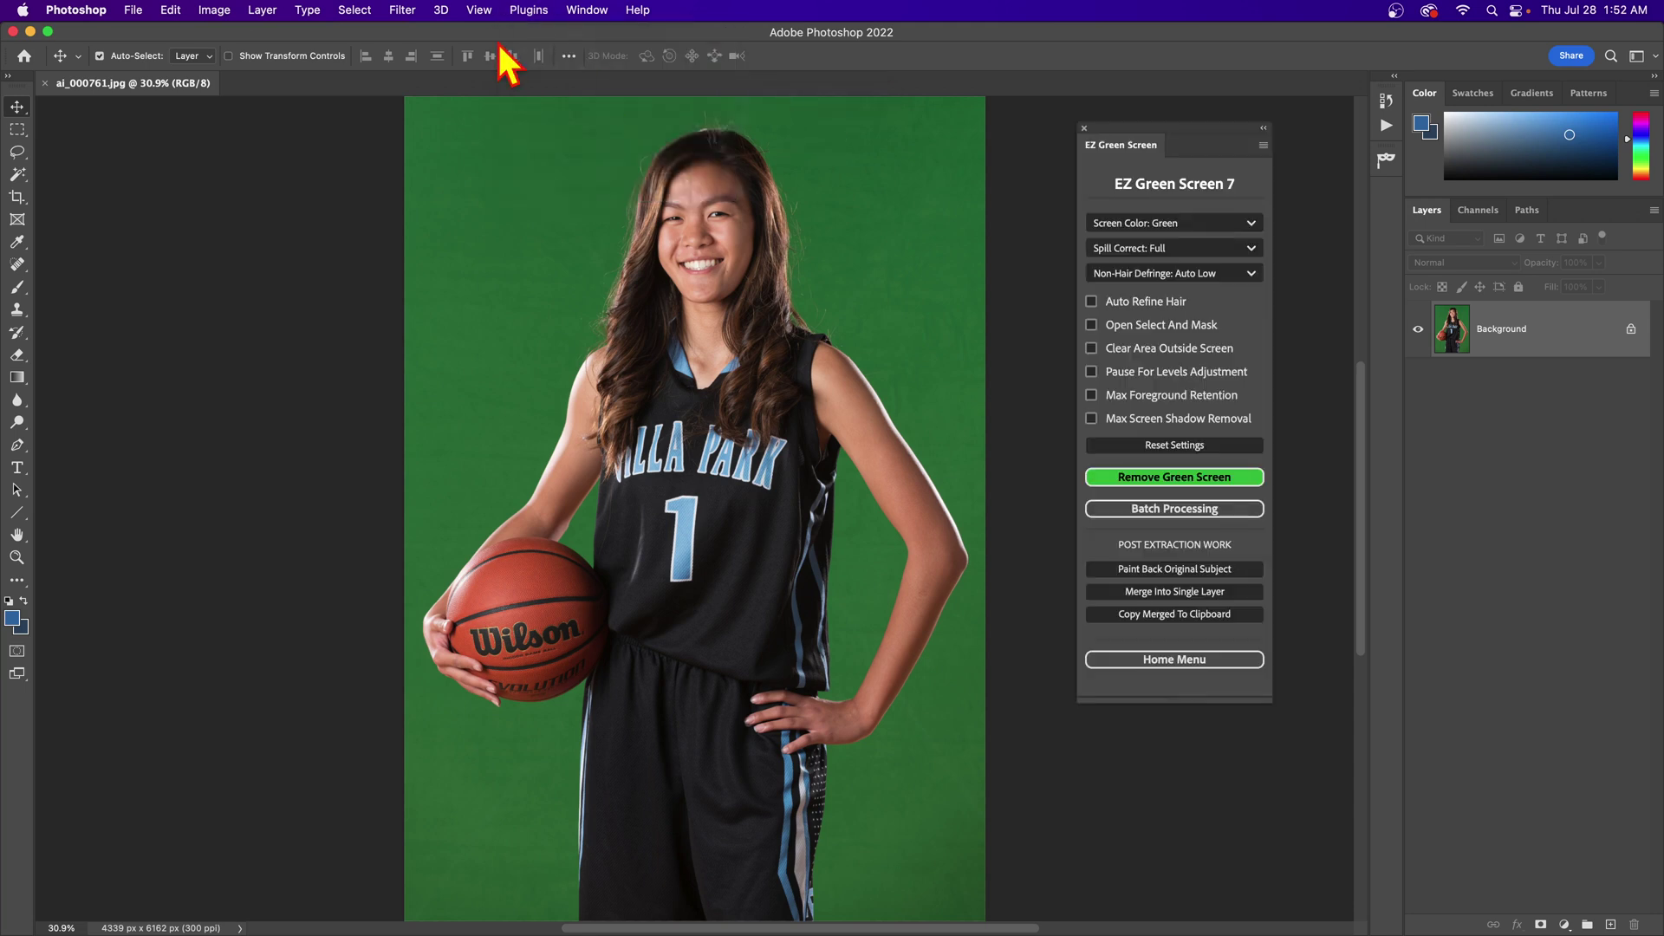
{"action": "left_click", "coordinate": [403, 12]}
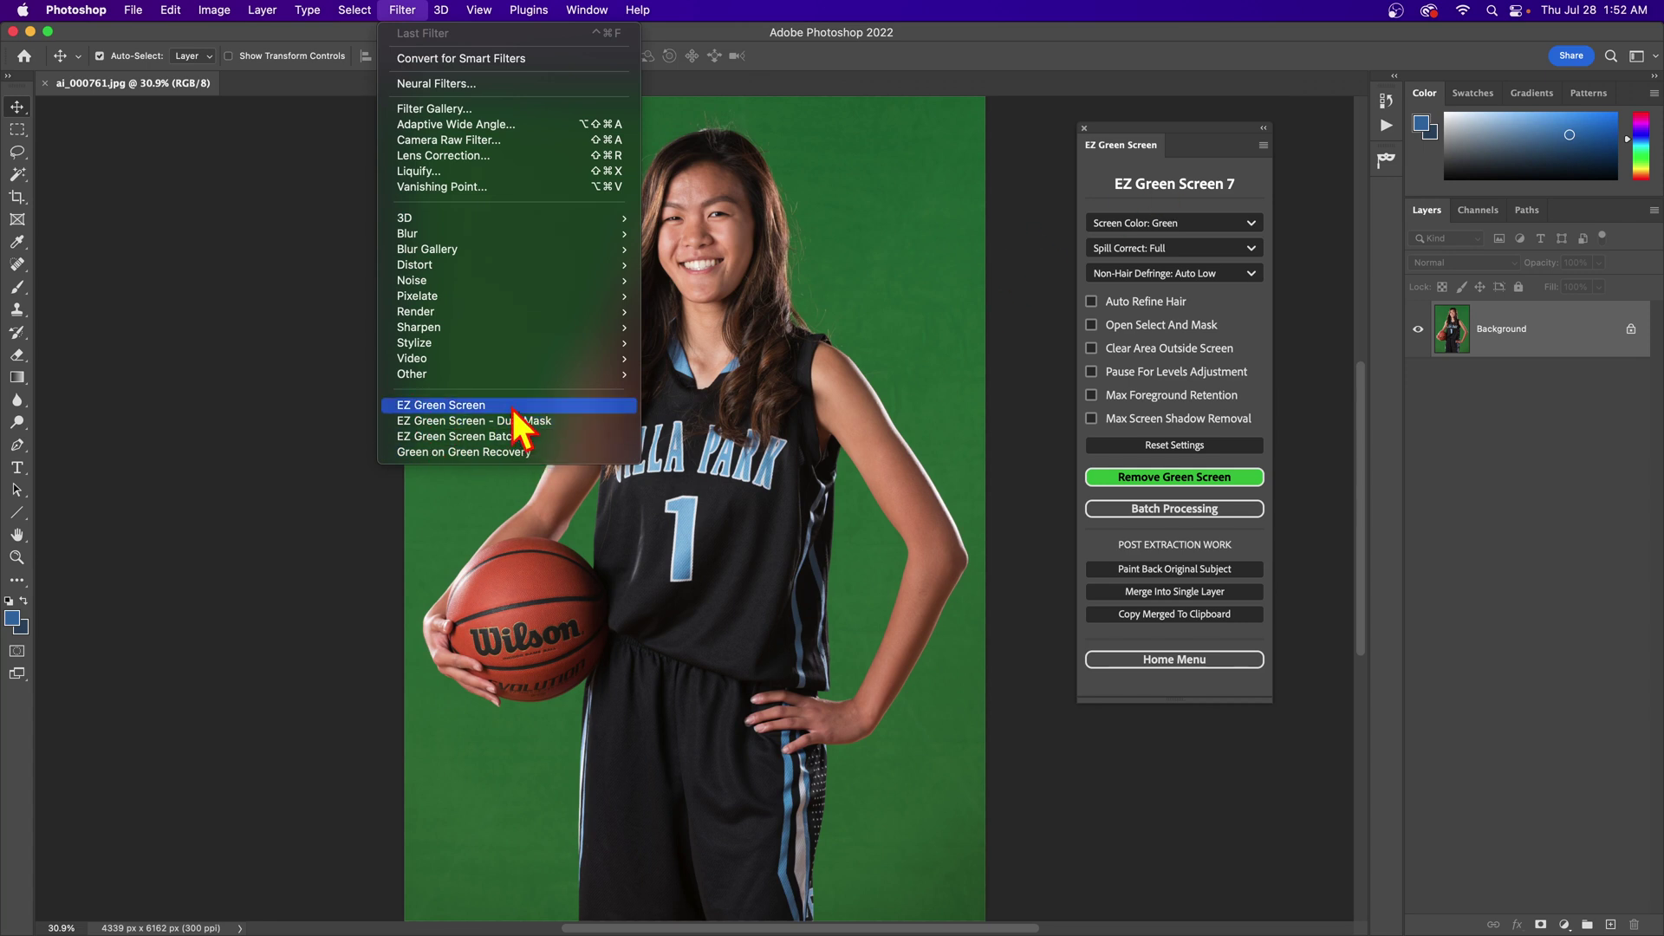
{"action": "left_click", "coordinate": [1124, 178]}
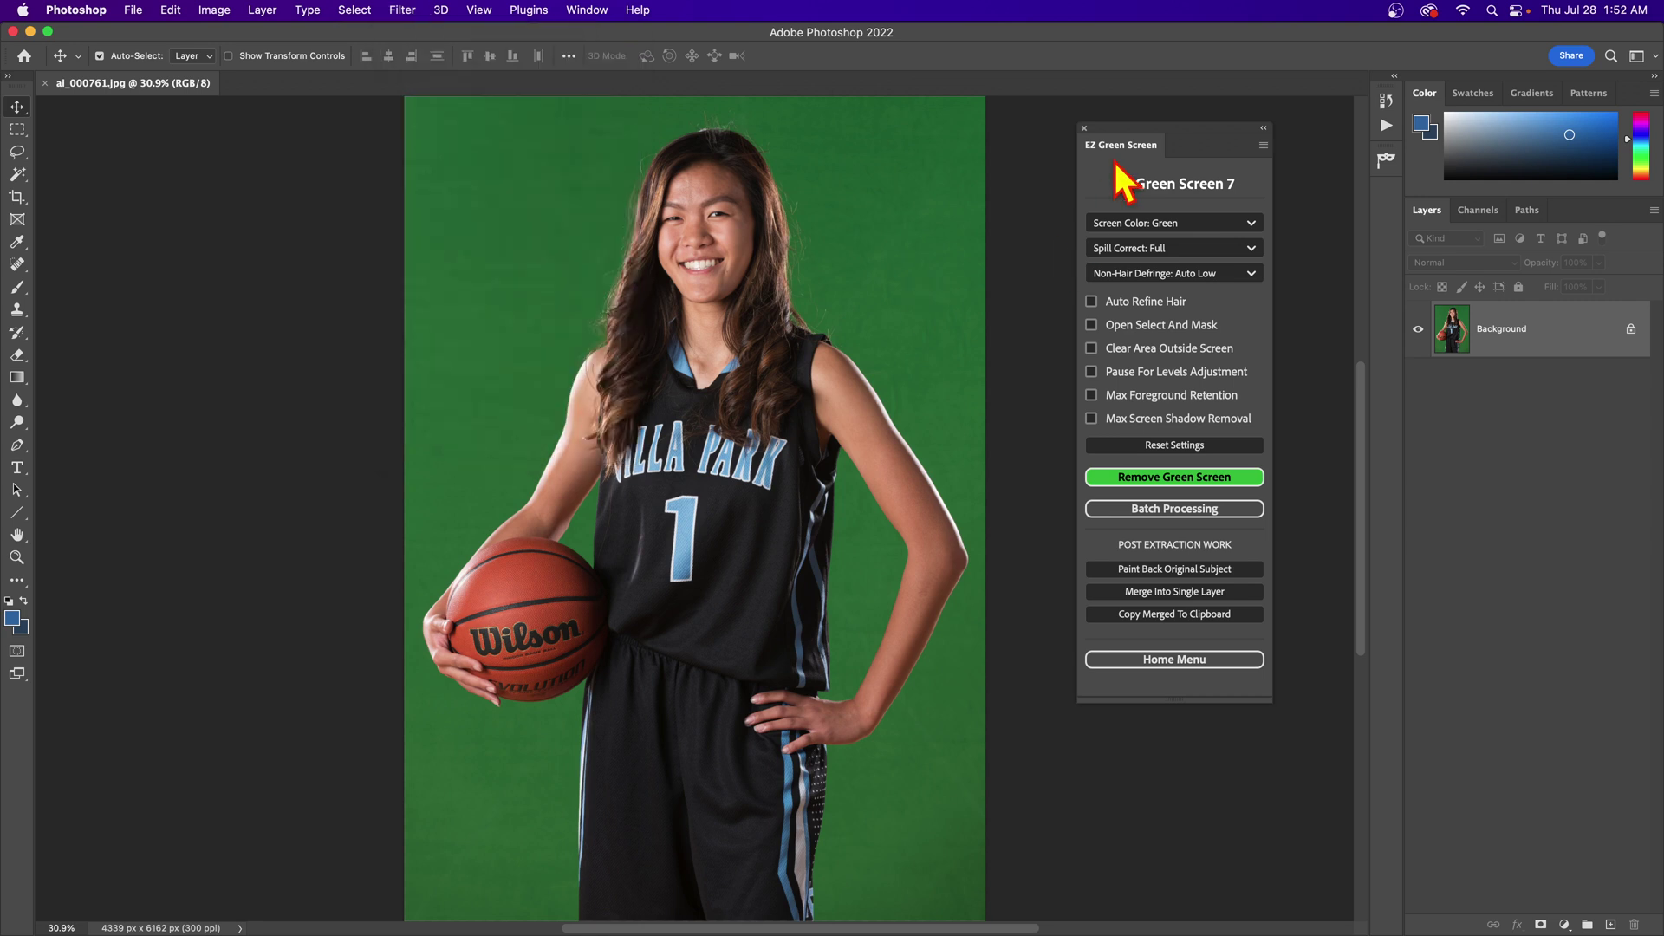
{"action": "left_click", "coordinate": [587, 10]}
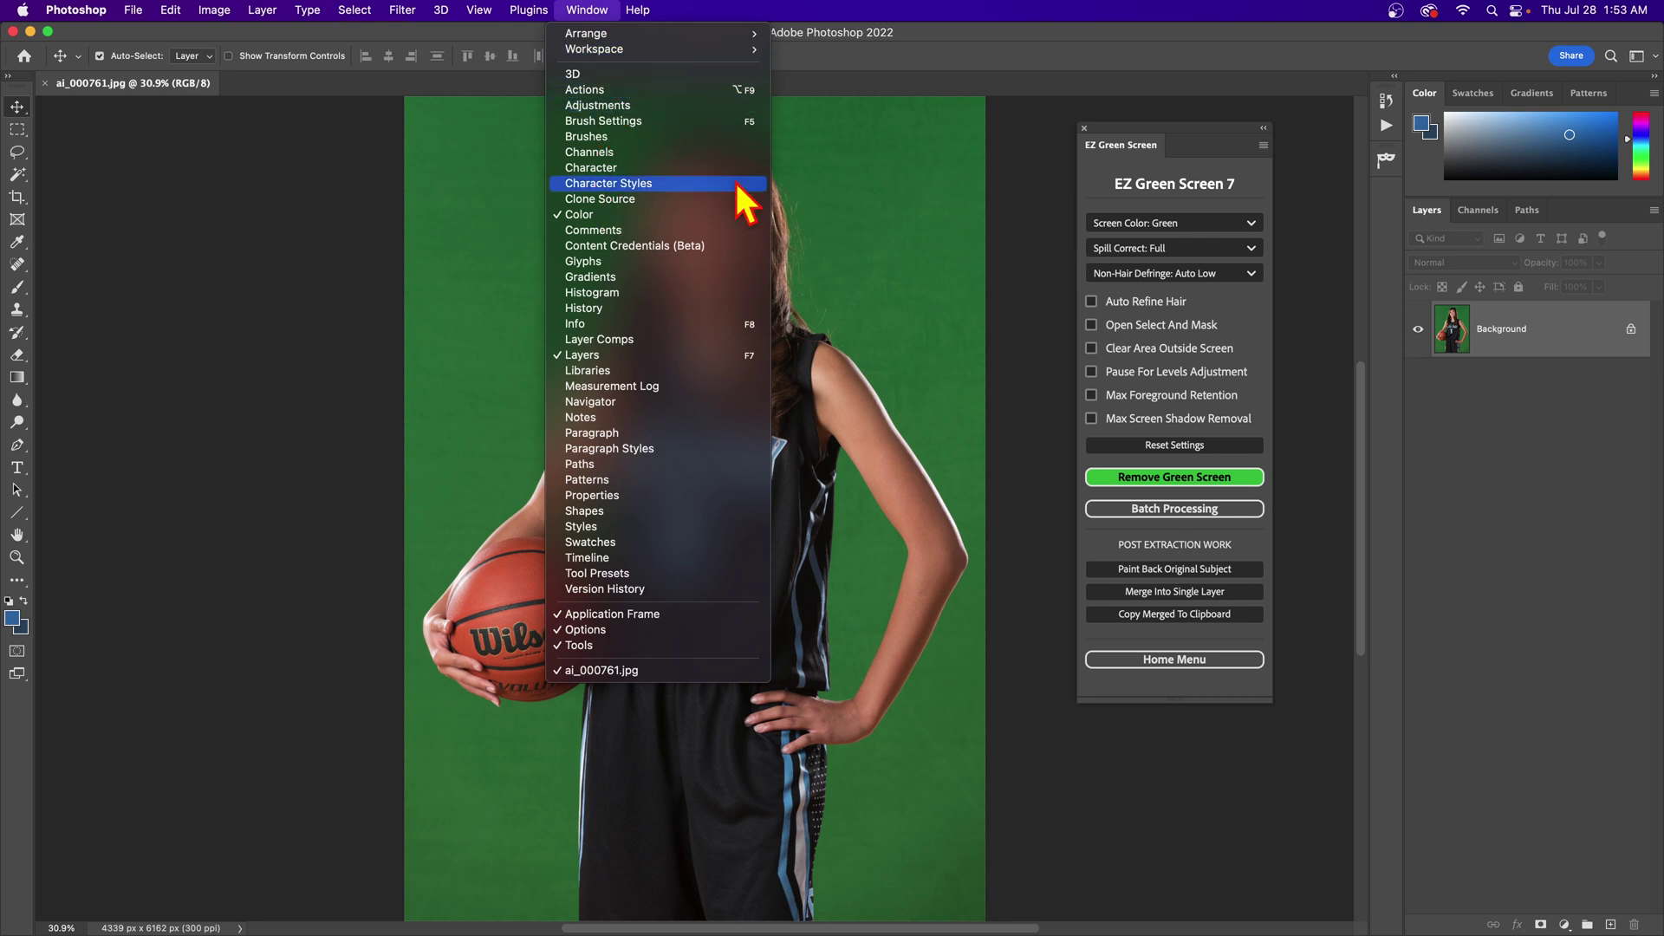
{"action": "left_click", "coordinate": [925, 77]}
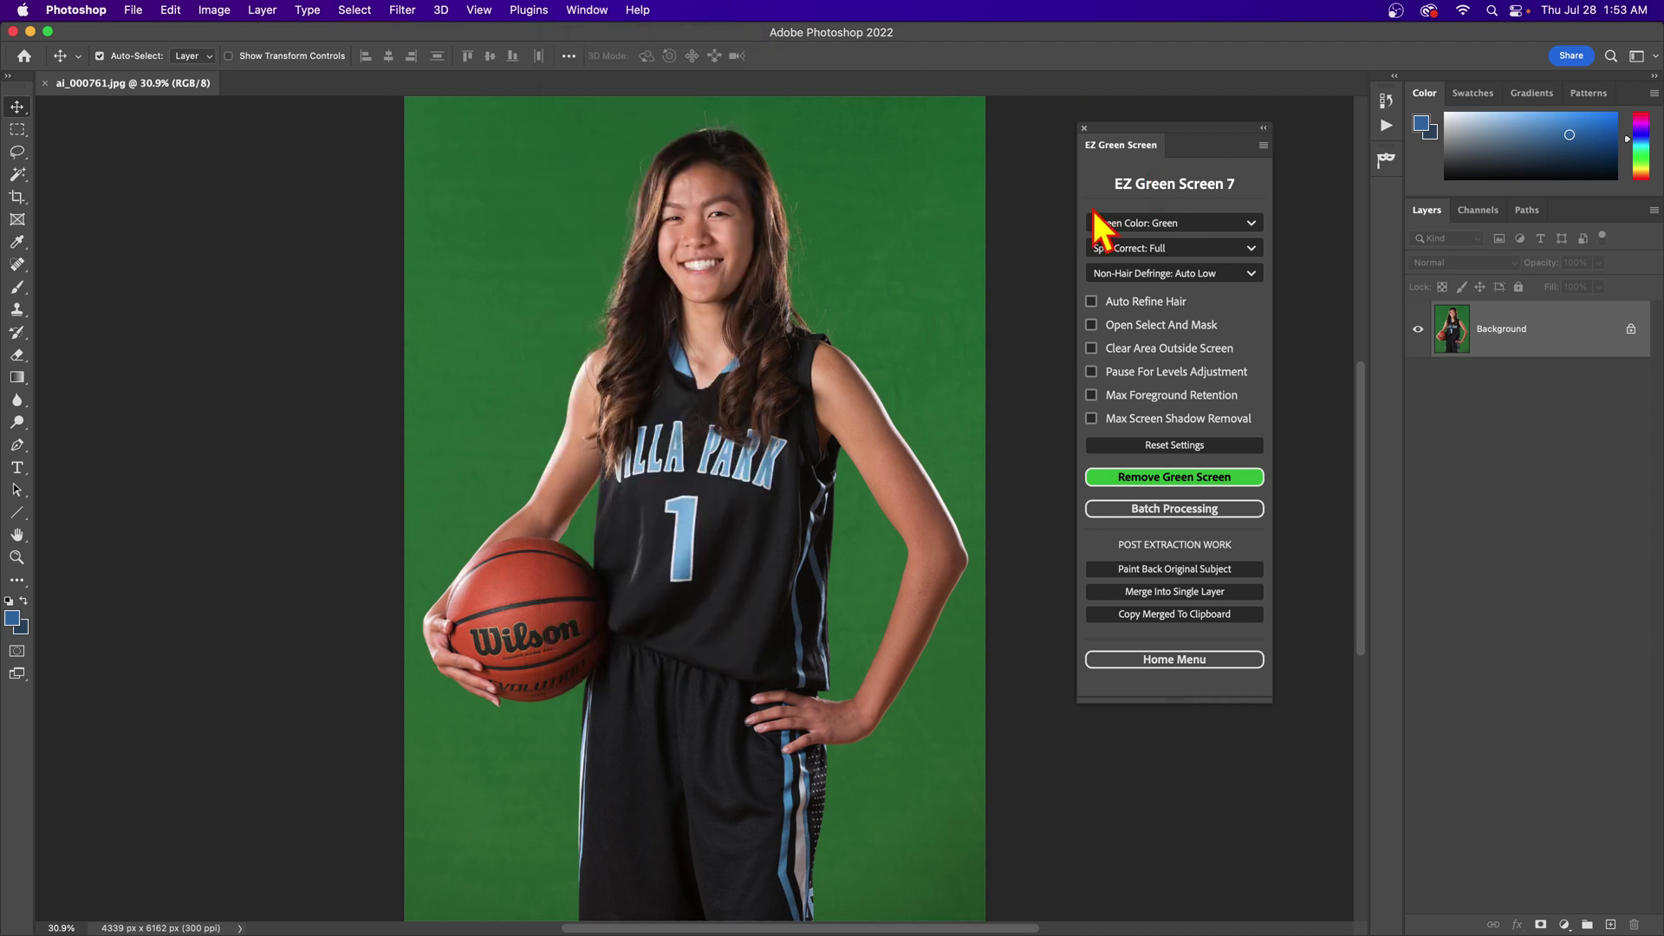
{"action": "left_click", "coordinate": [529, 10]}
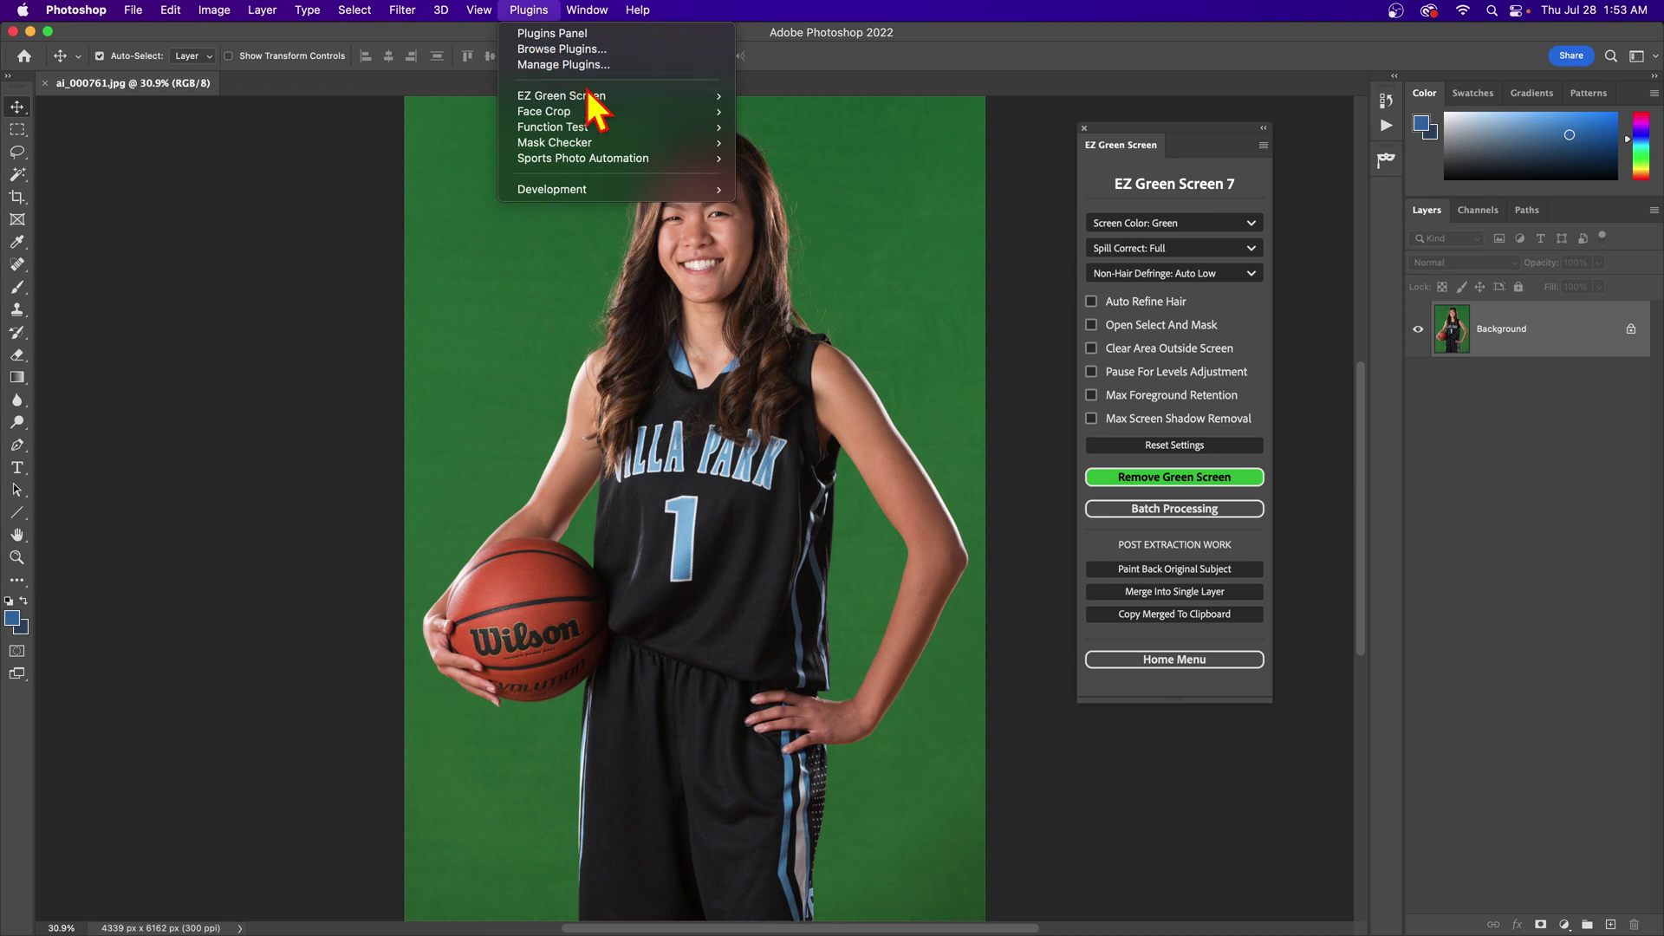
{"action": "left_click", "coordinate": [270, 172]}
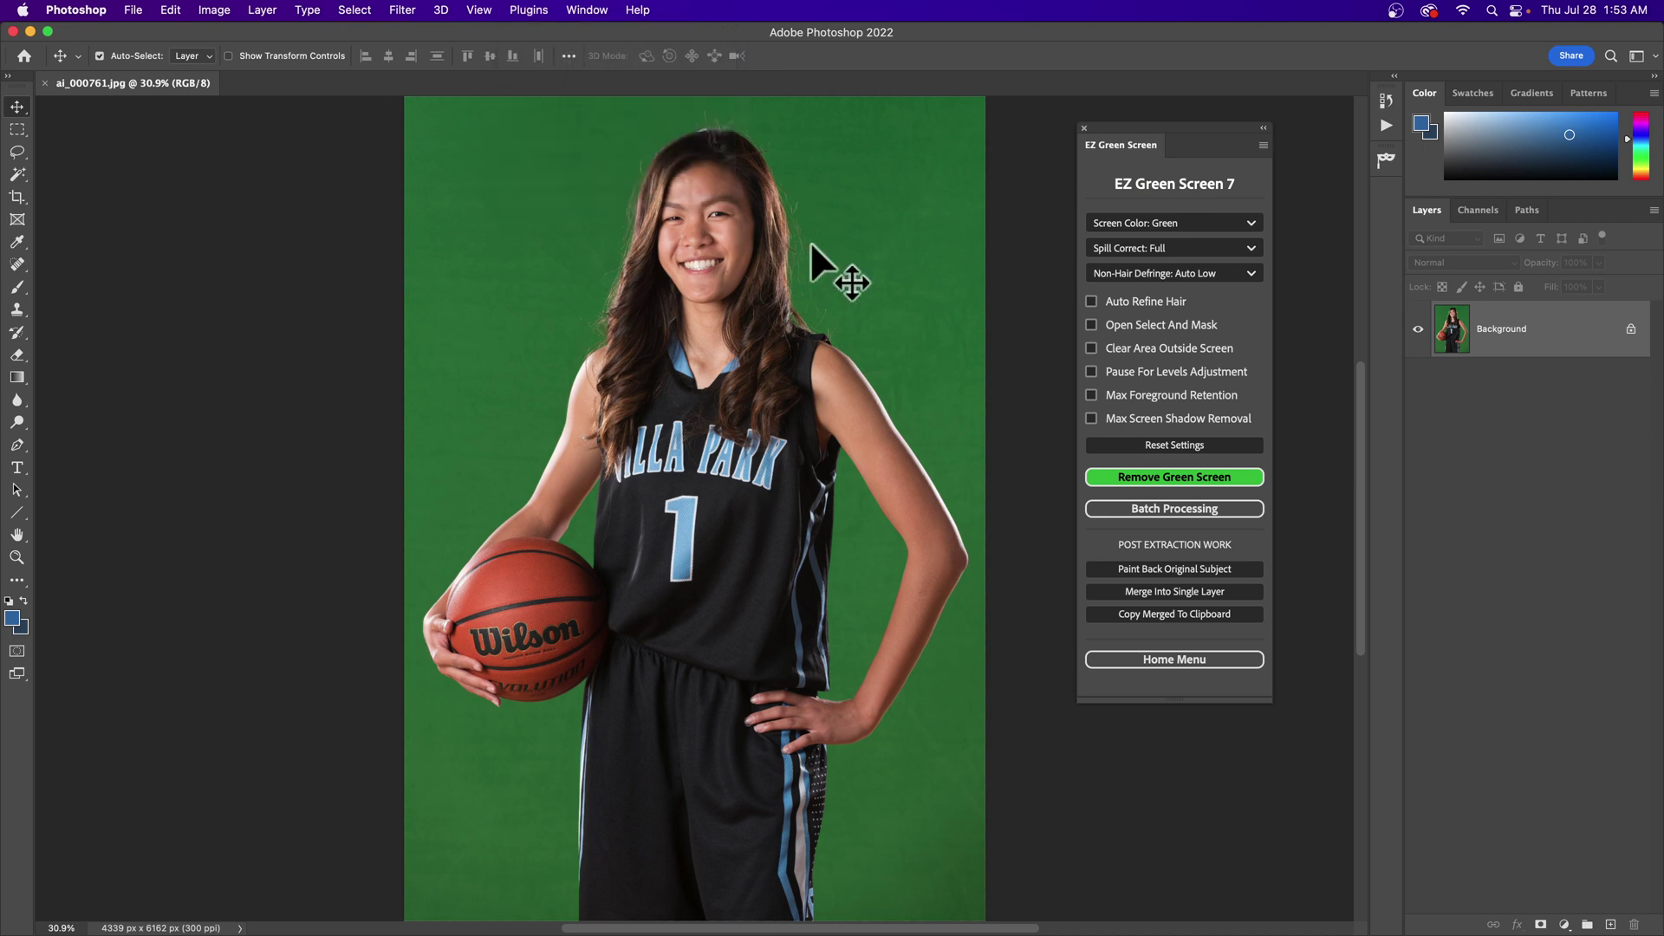
- Check the plugin's license management page from its home menu, and return to the single-image extraction settings
{"action": "left_click", "coordinate": [1149, 659]}
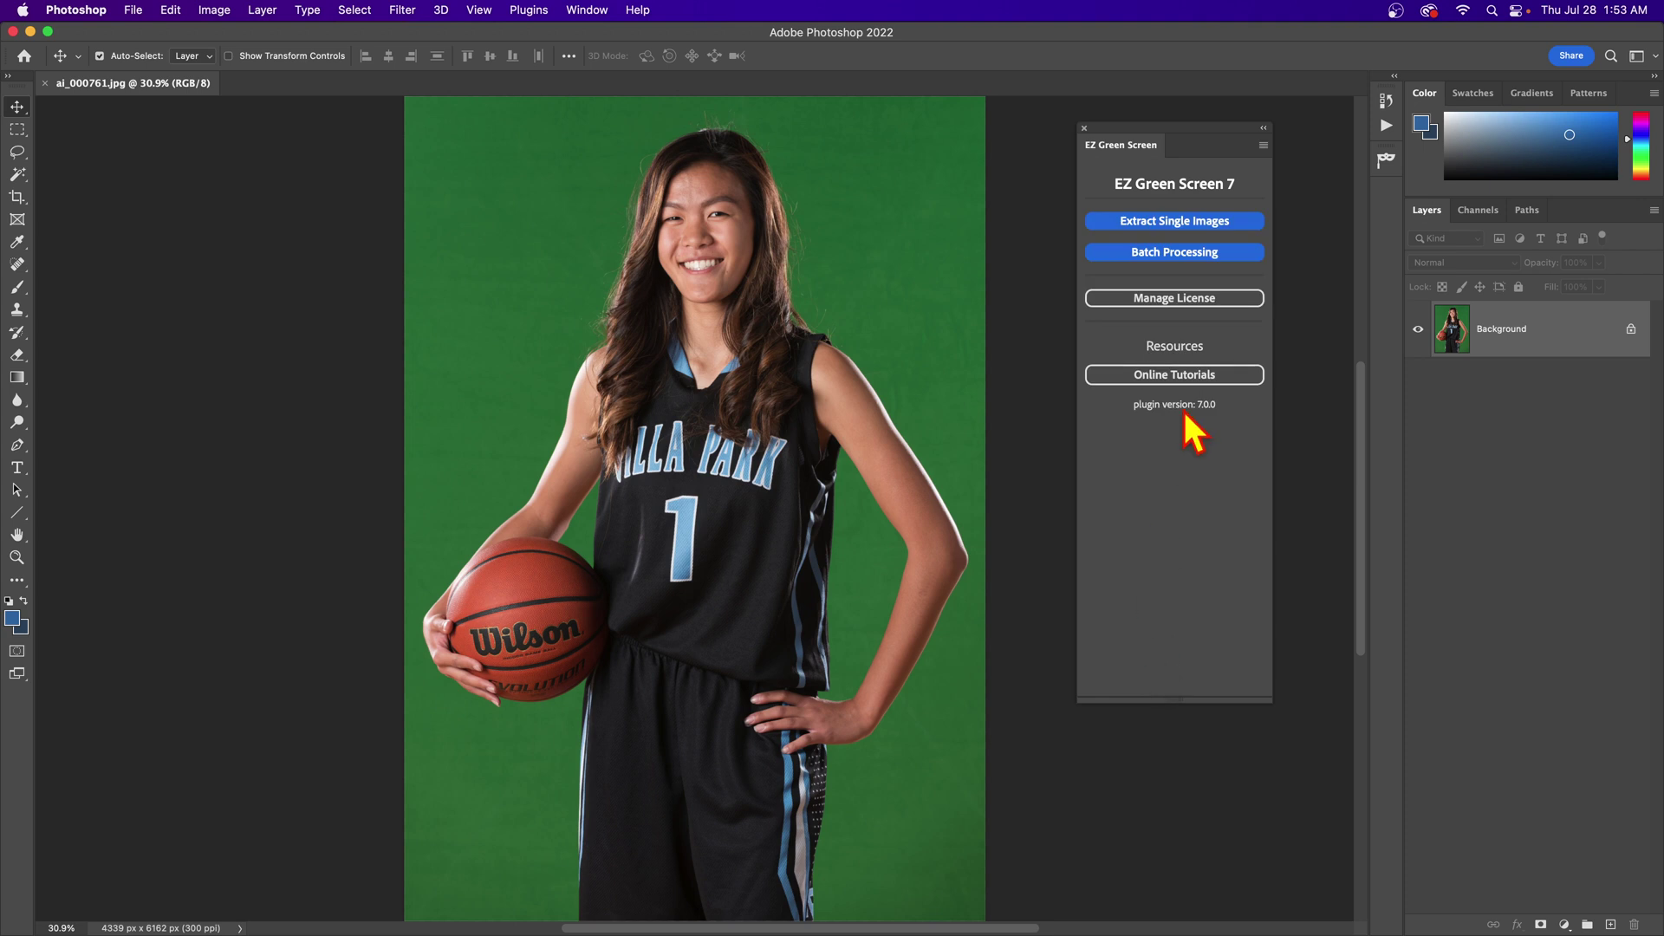
{"action": "left_click", "coordinate": [1189, 304]}
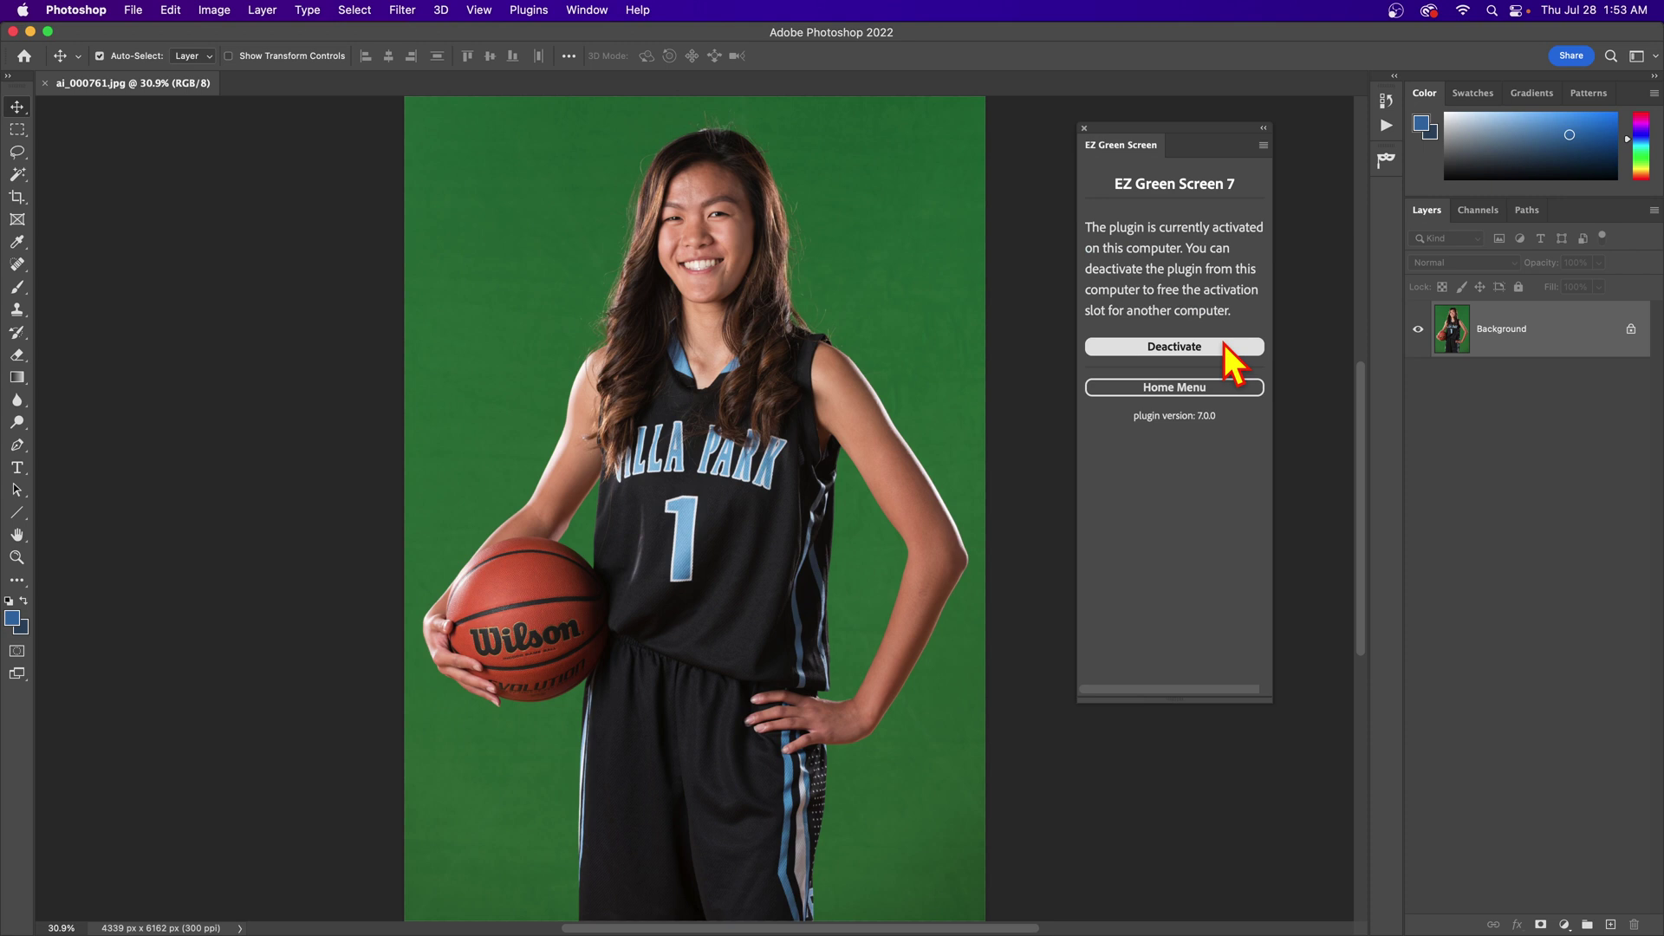
{"action": "left_click", "coordinate": [1208, 391]}
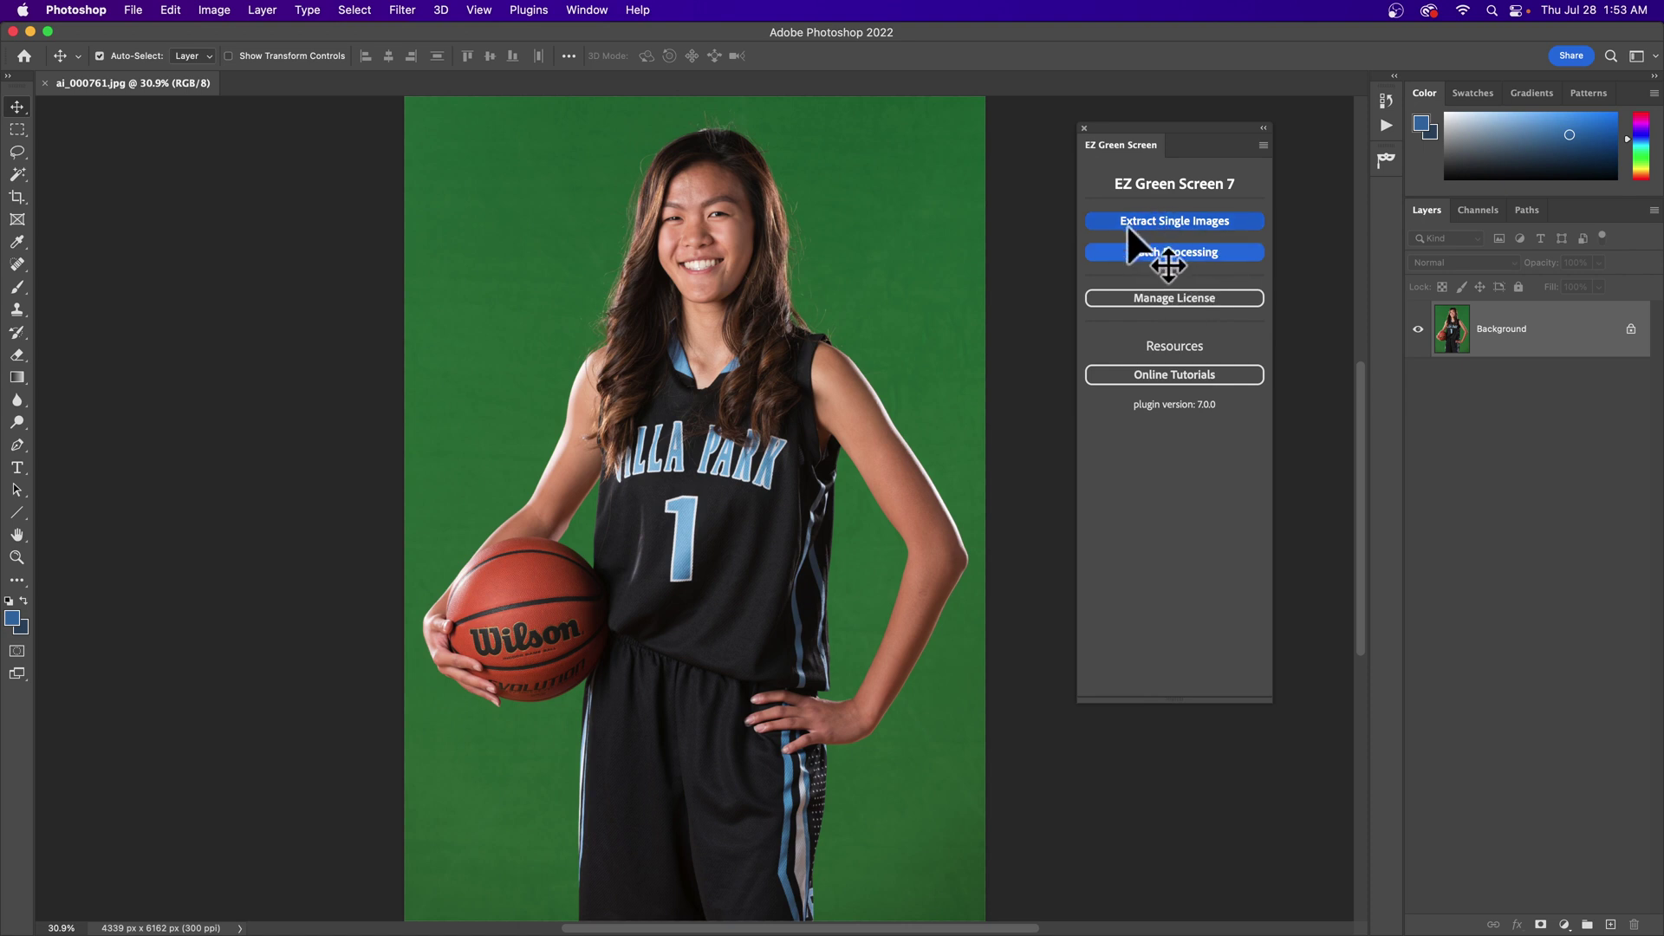
{"action": "left_click", "coordinate": [1178, 222]}
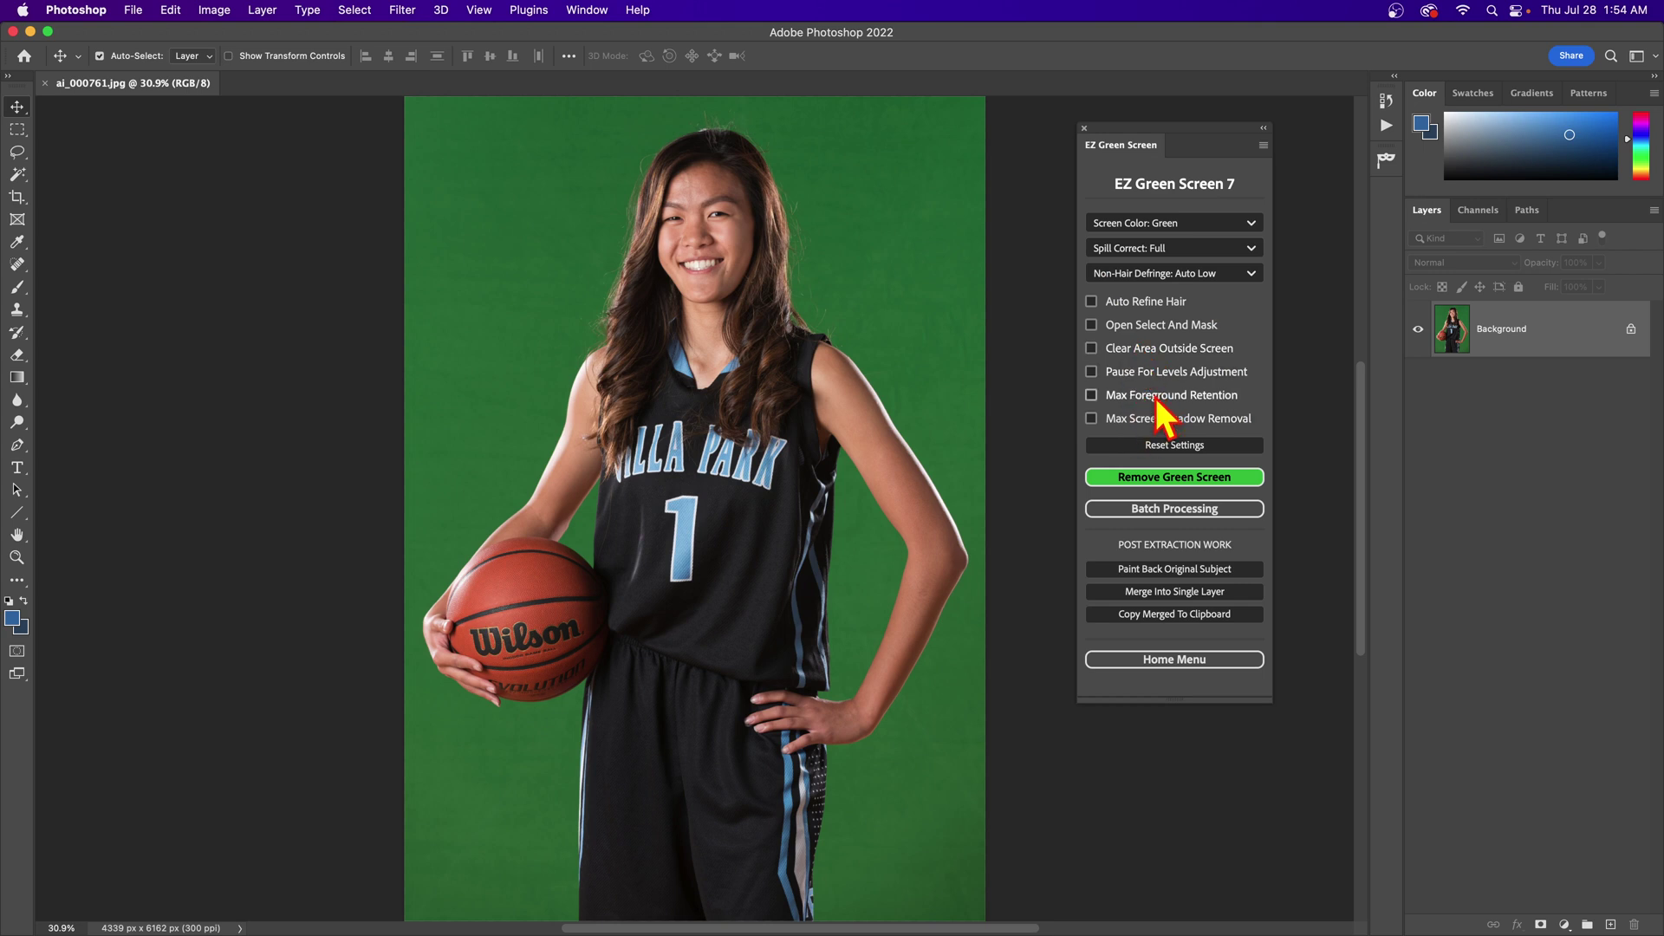
- Review the batch processing options and the extraction settings they use, and return to those settings
{"action": "left_click", "coordinate": [1176, 515]}
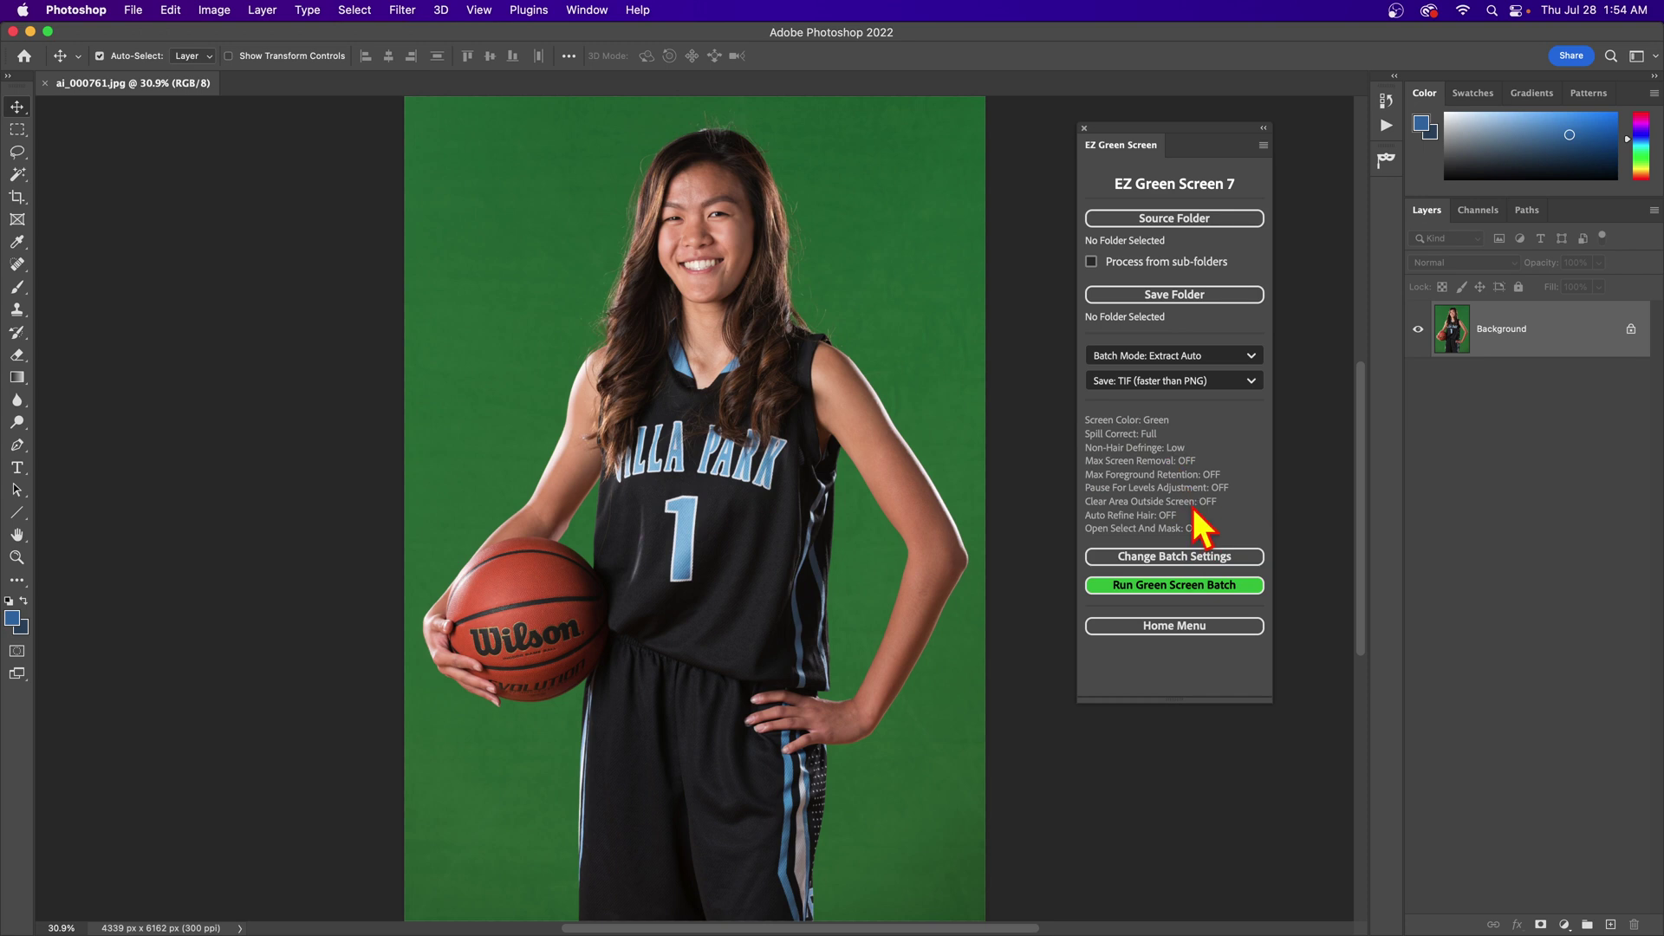
{"action": "left_click", "coordinate": [1193, 558]}
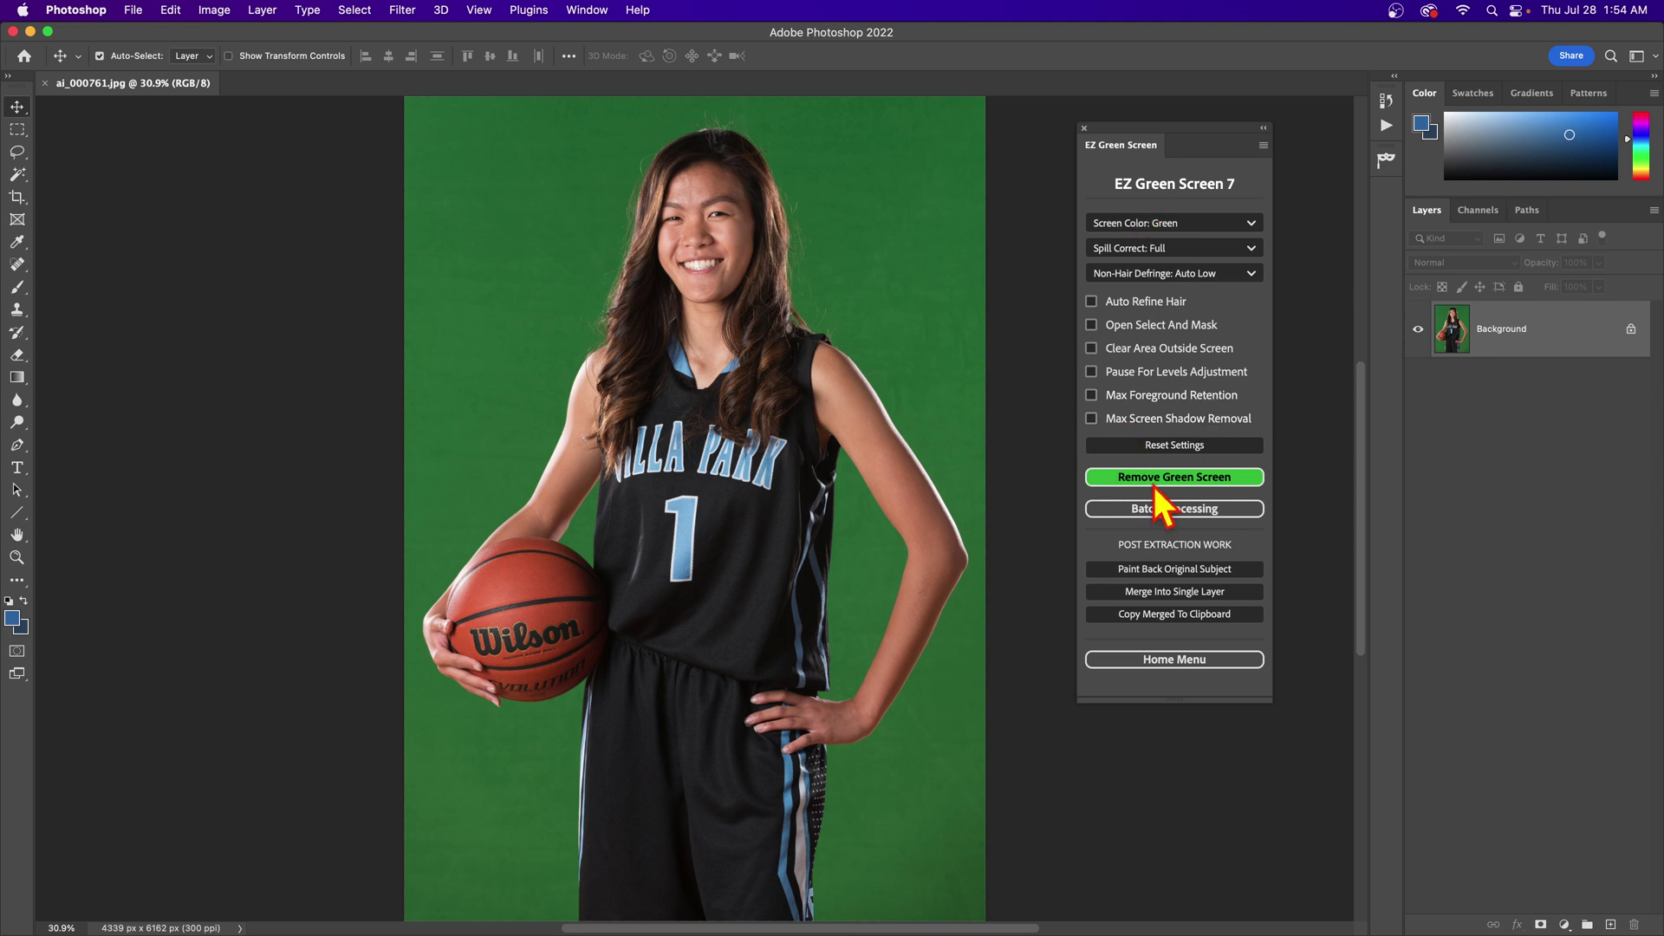
{"action": "left_click", "coordinate": [1161, 511]}
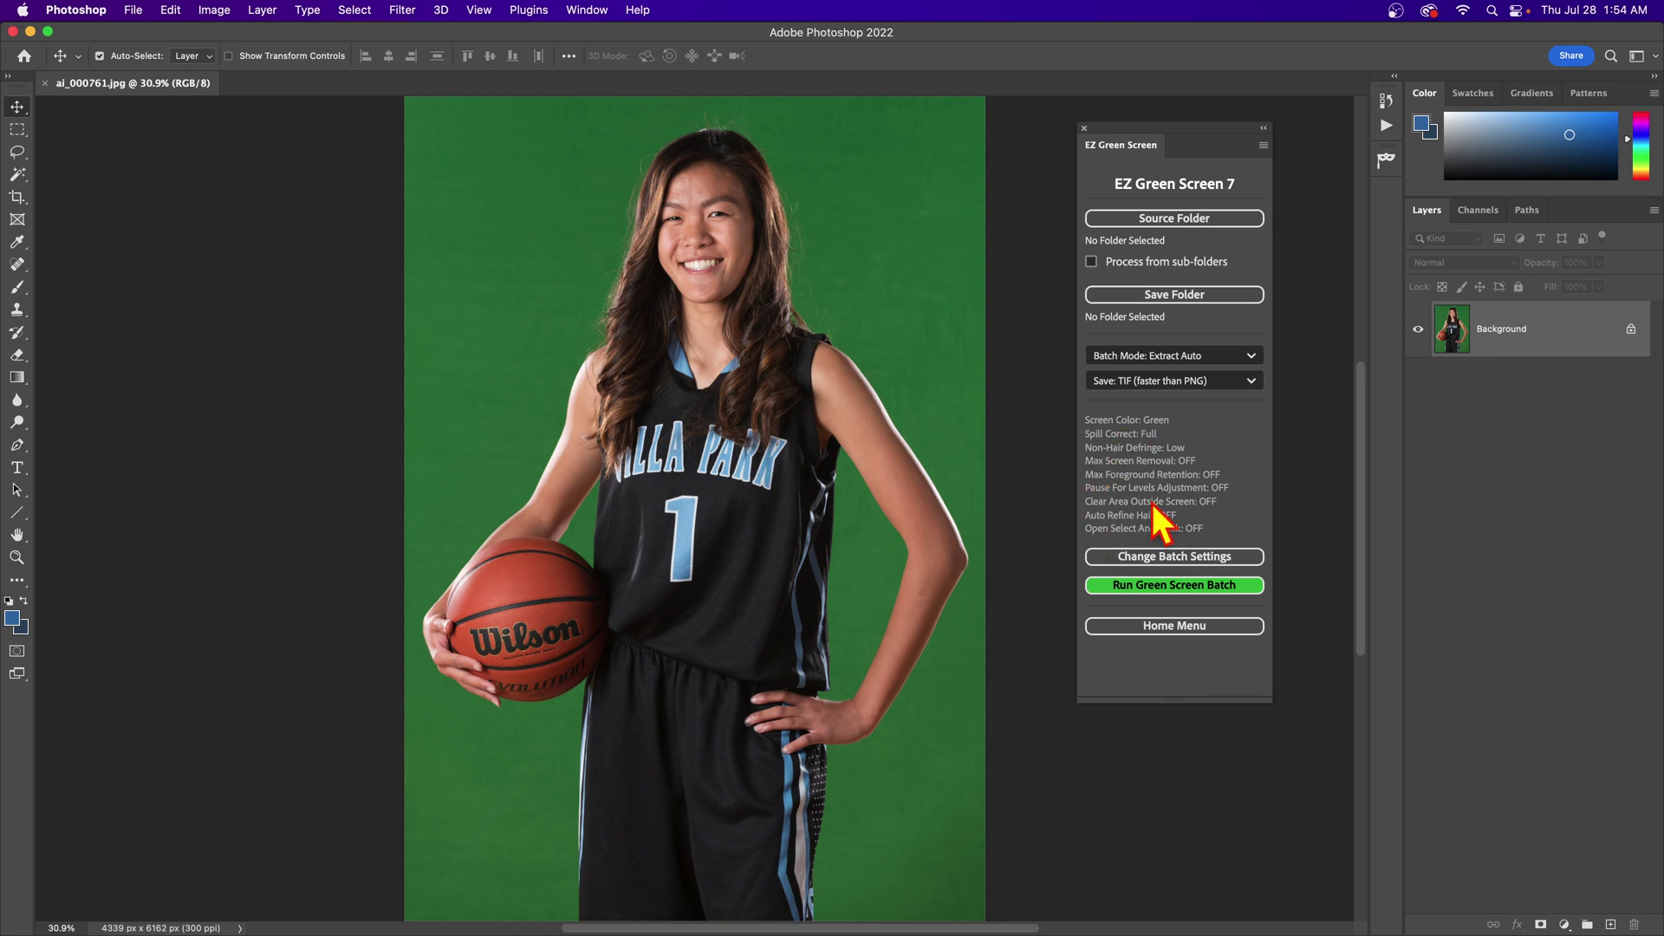
{"action": "left_click", "coordinate": [1172, 556]}
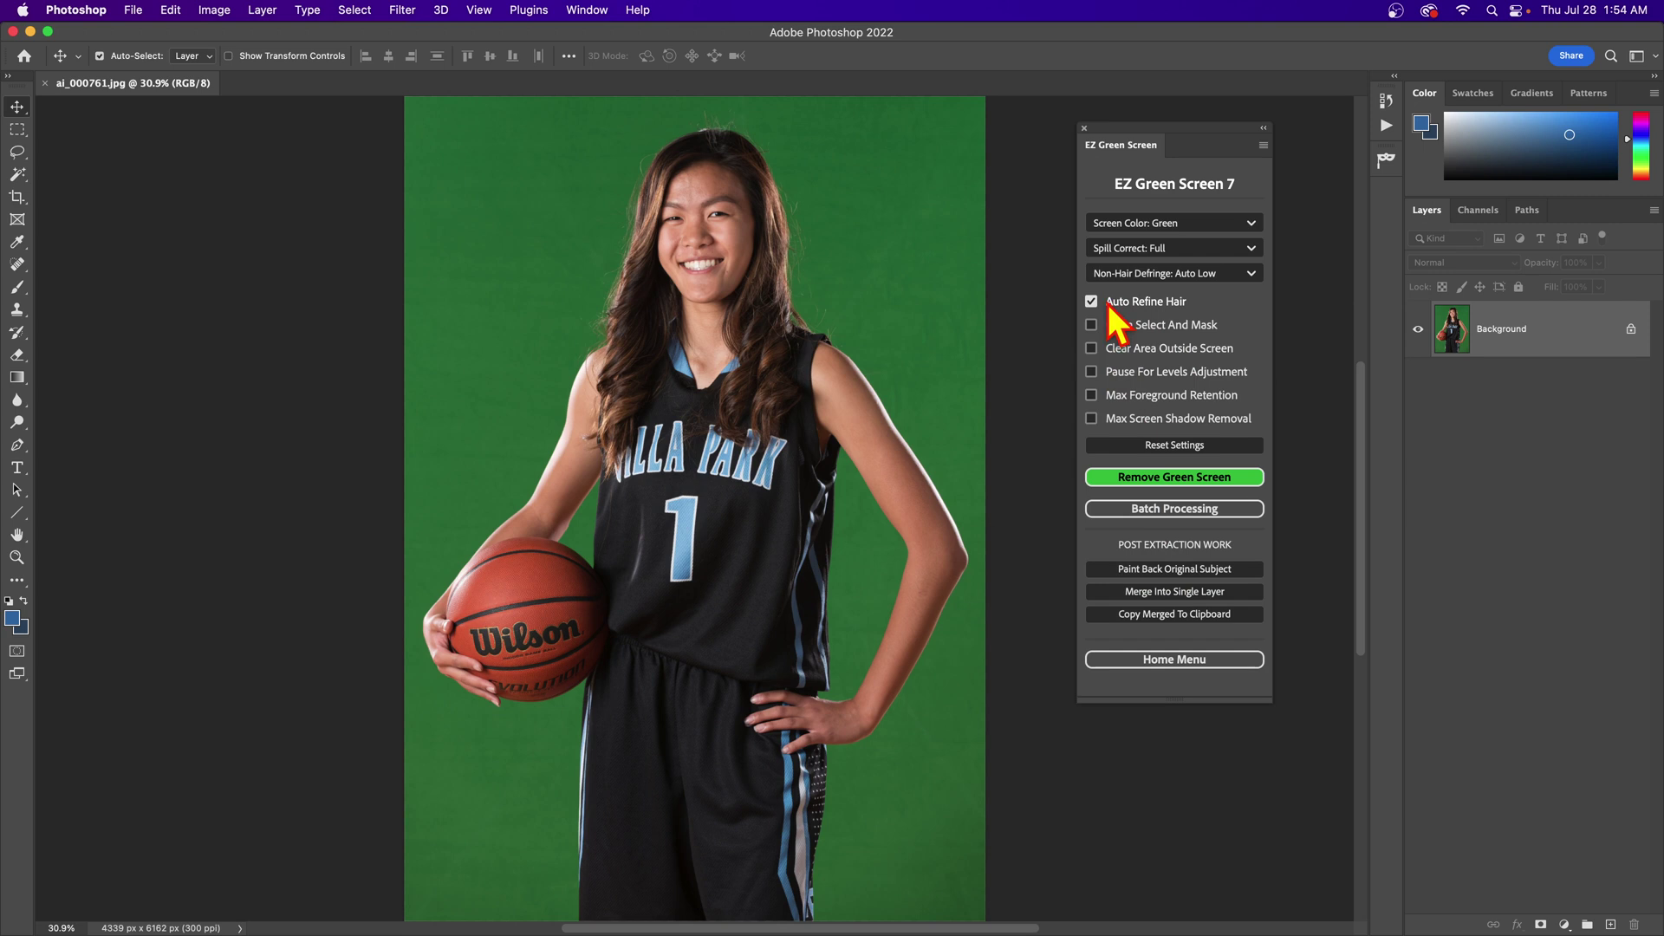
- Try Pause For Levels Adjustment, Non-Hair Defringe Auto Medium and screen color Blue, and reset the extraction settings to their defaults
{"action": "left_click", "coordinate": [1128, 372]}
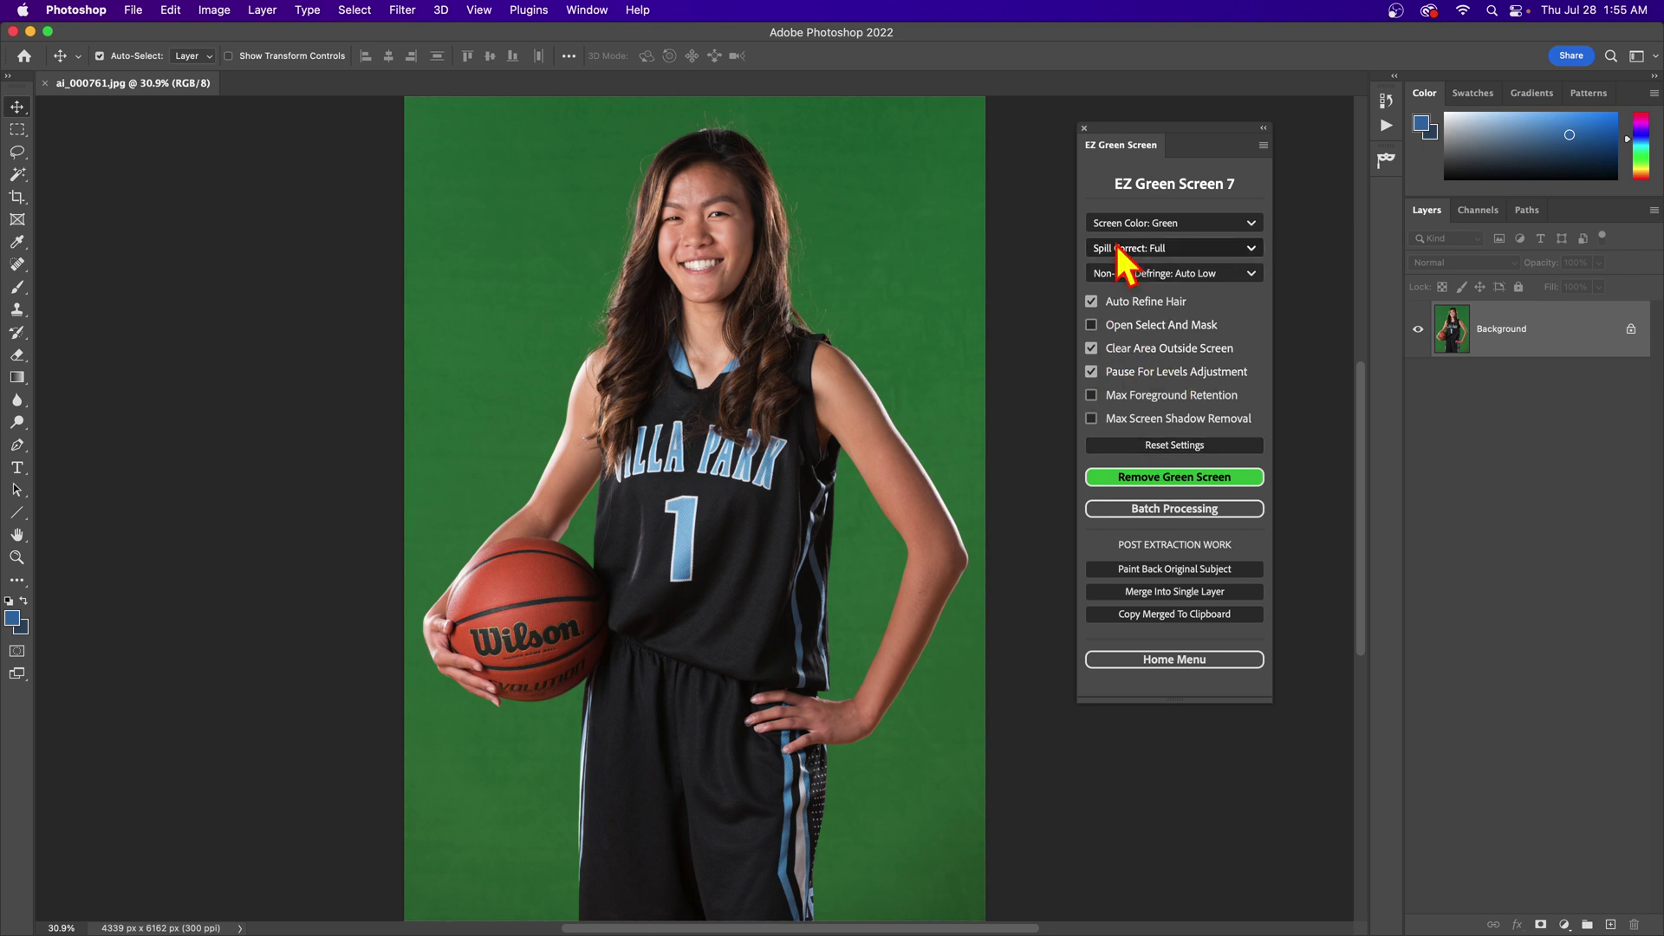
{"action": "left_click", "coordinate": [1163, 275]}
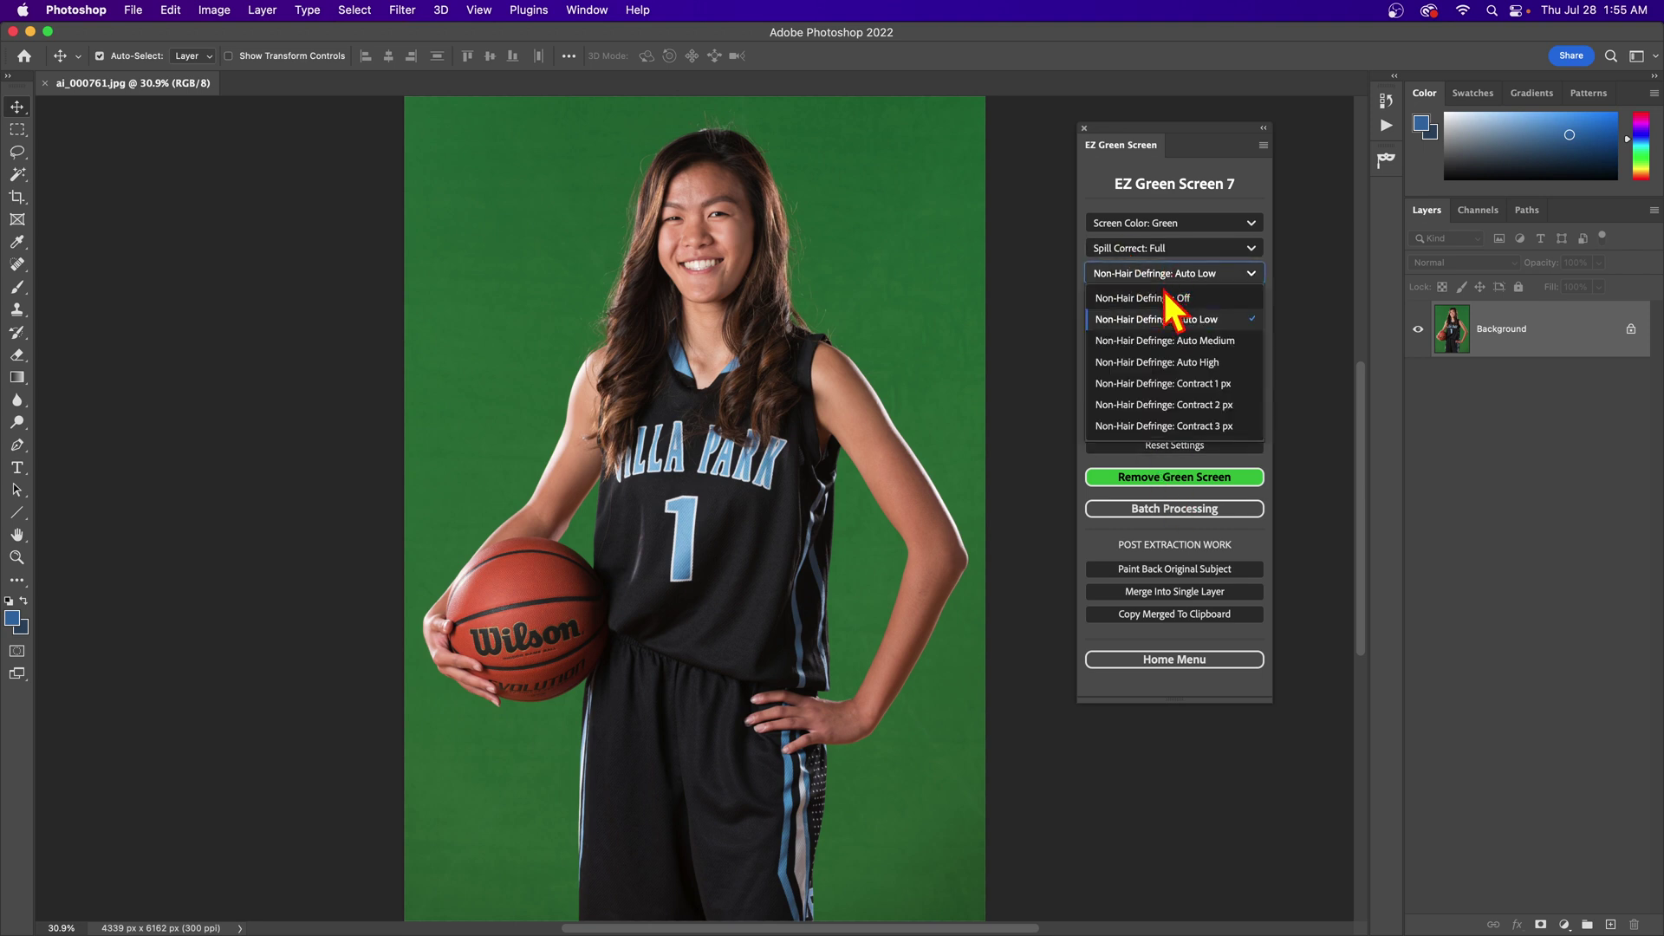
{"action": "left_click", "coordinate": [1168, 335]}
{"action": "left_click", "coordinate": [1173, 223]}
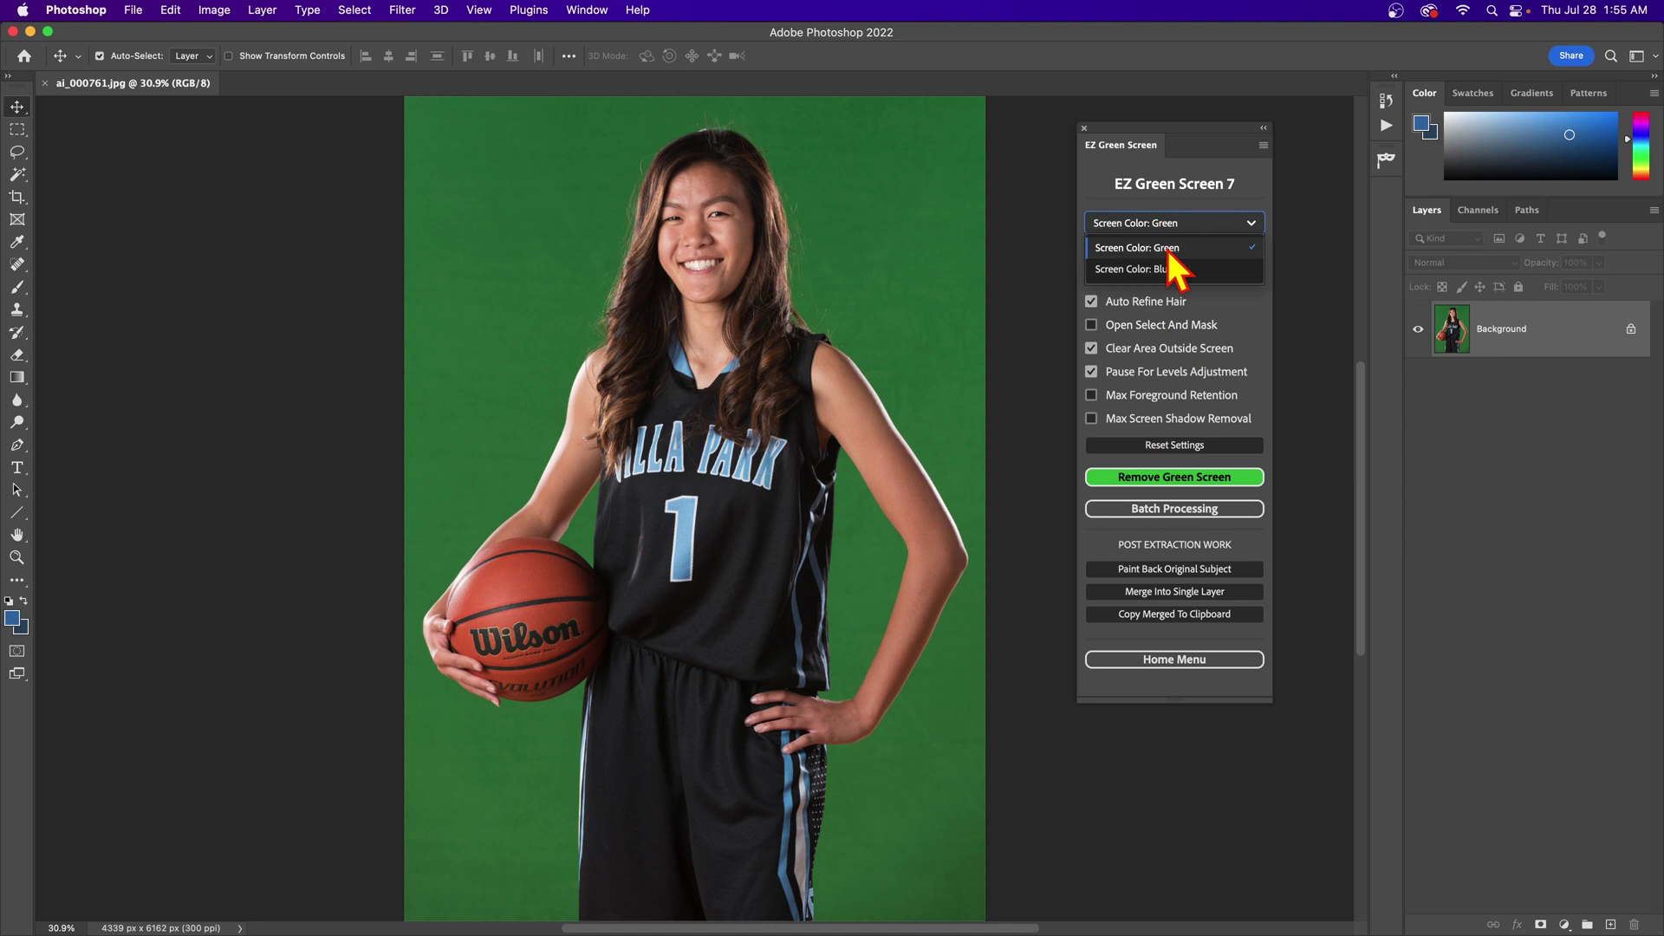
{"action": "left_click", "coordinate": [1174, 272]}
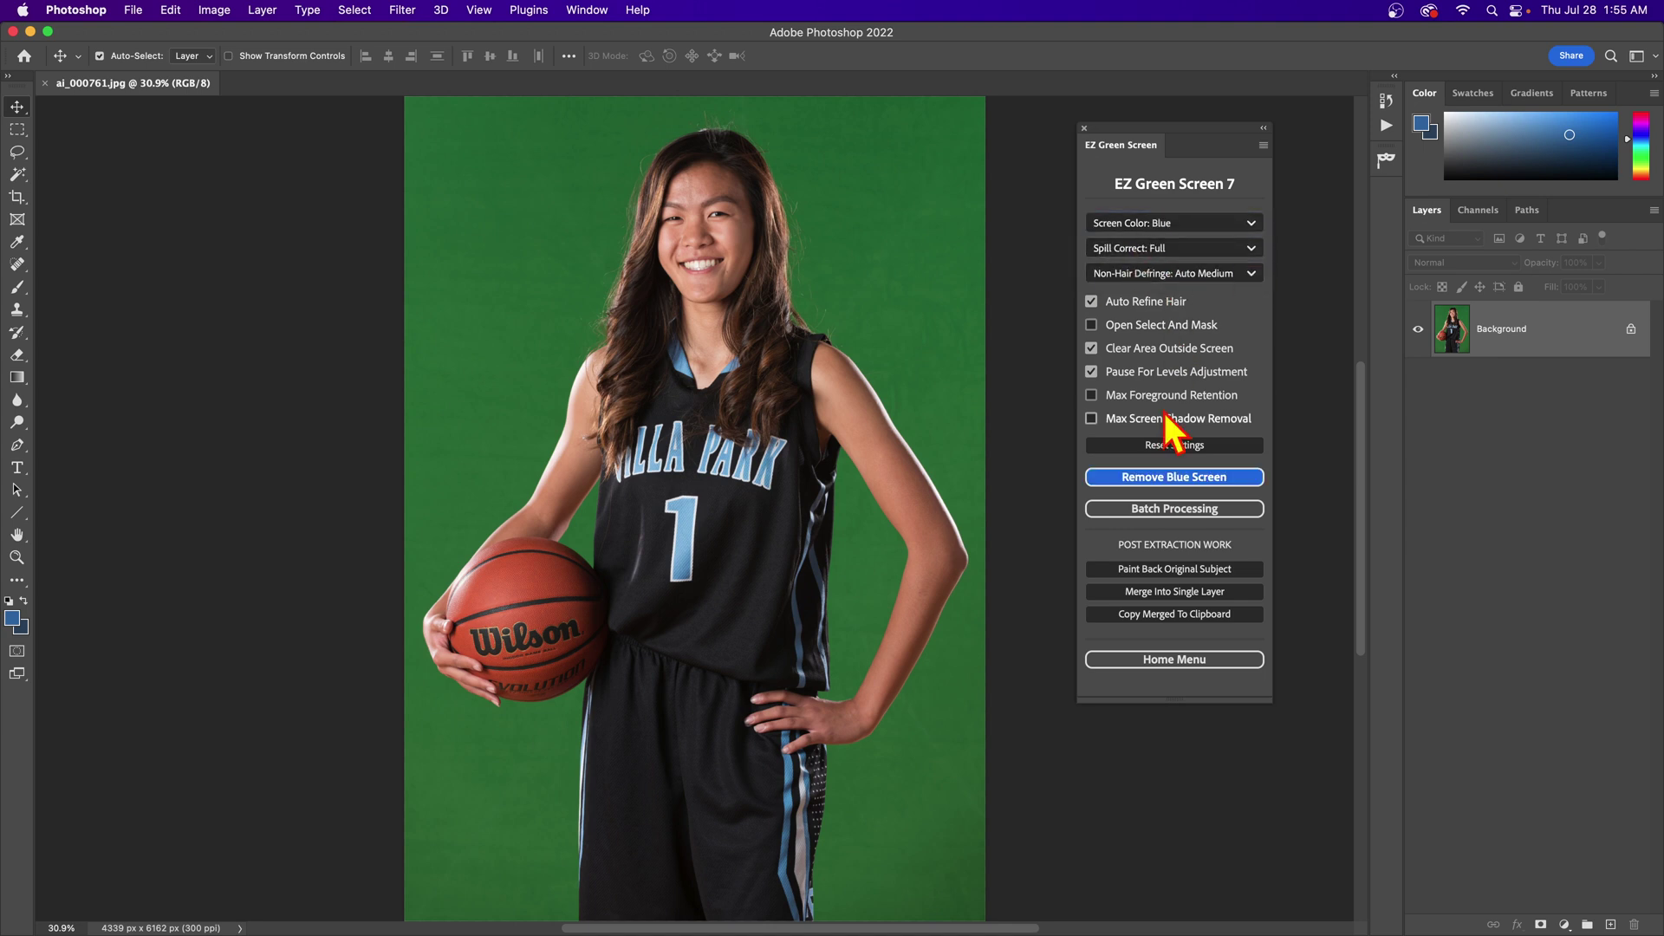
{"action": "left_click", "coordinate": [1192, 446]}
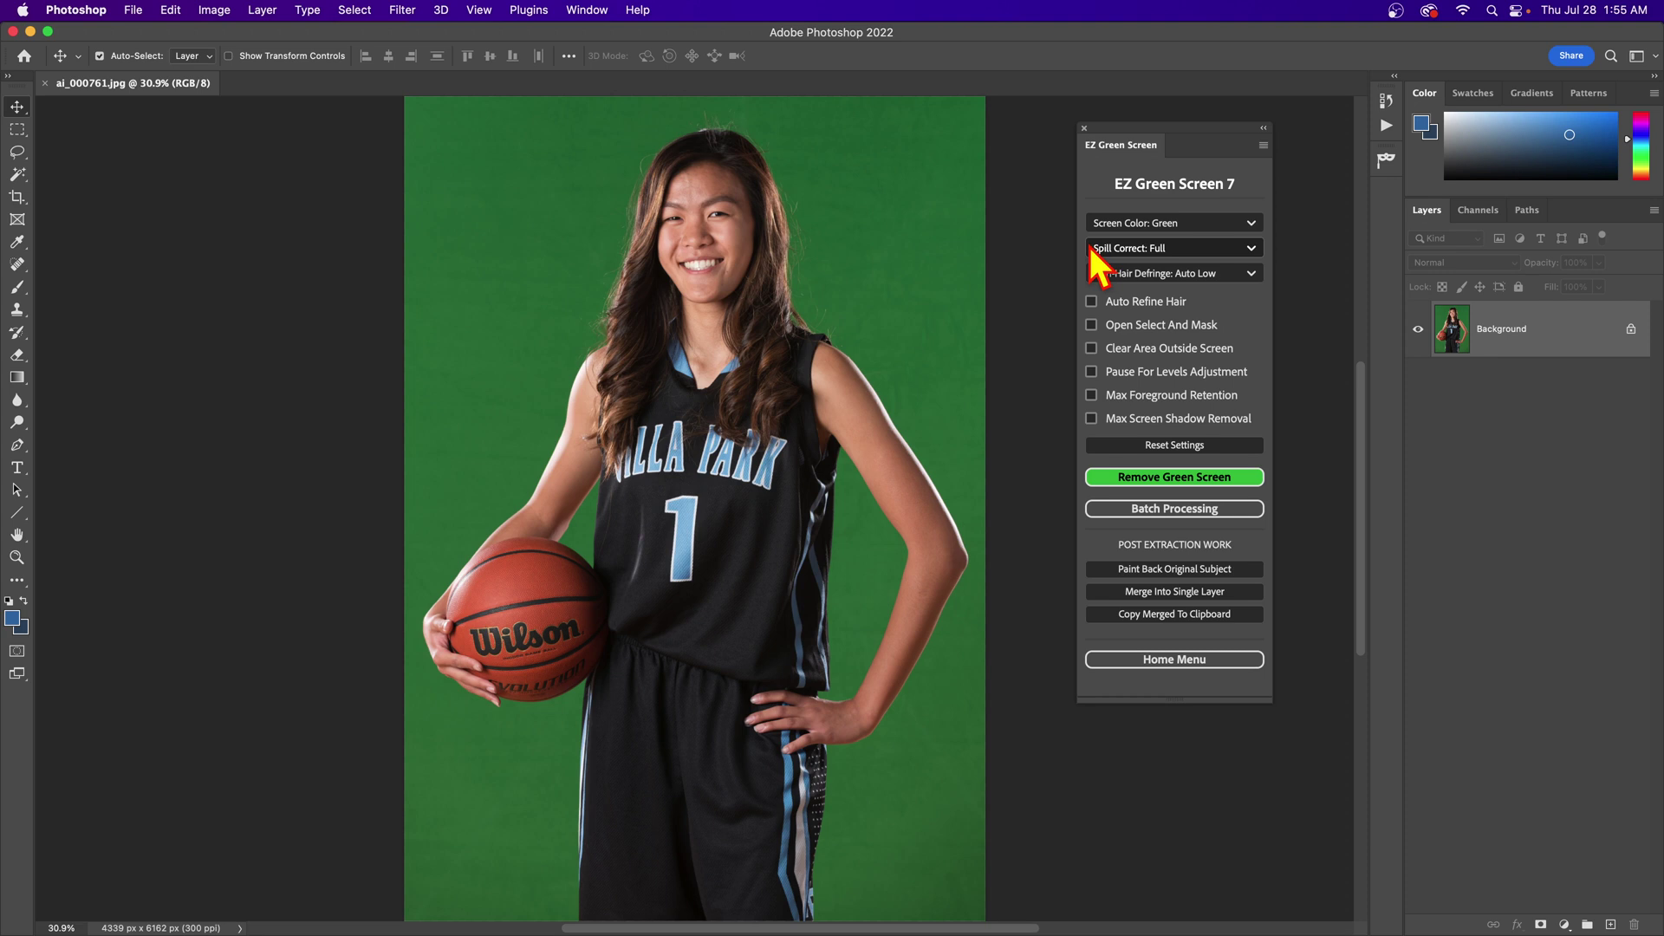
- Switch the screen color to Blue and back to Green
{"action": "left_click", "coordinate": [1159, 227]}
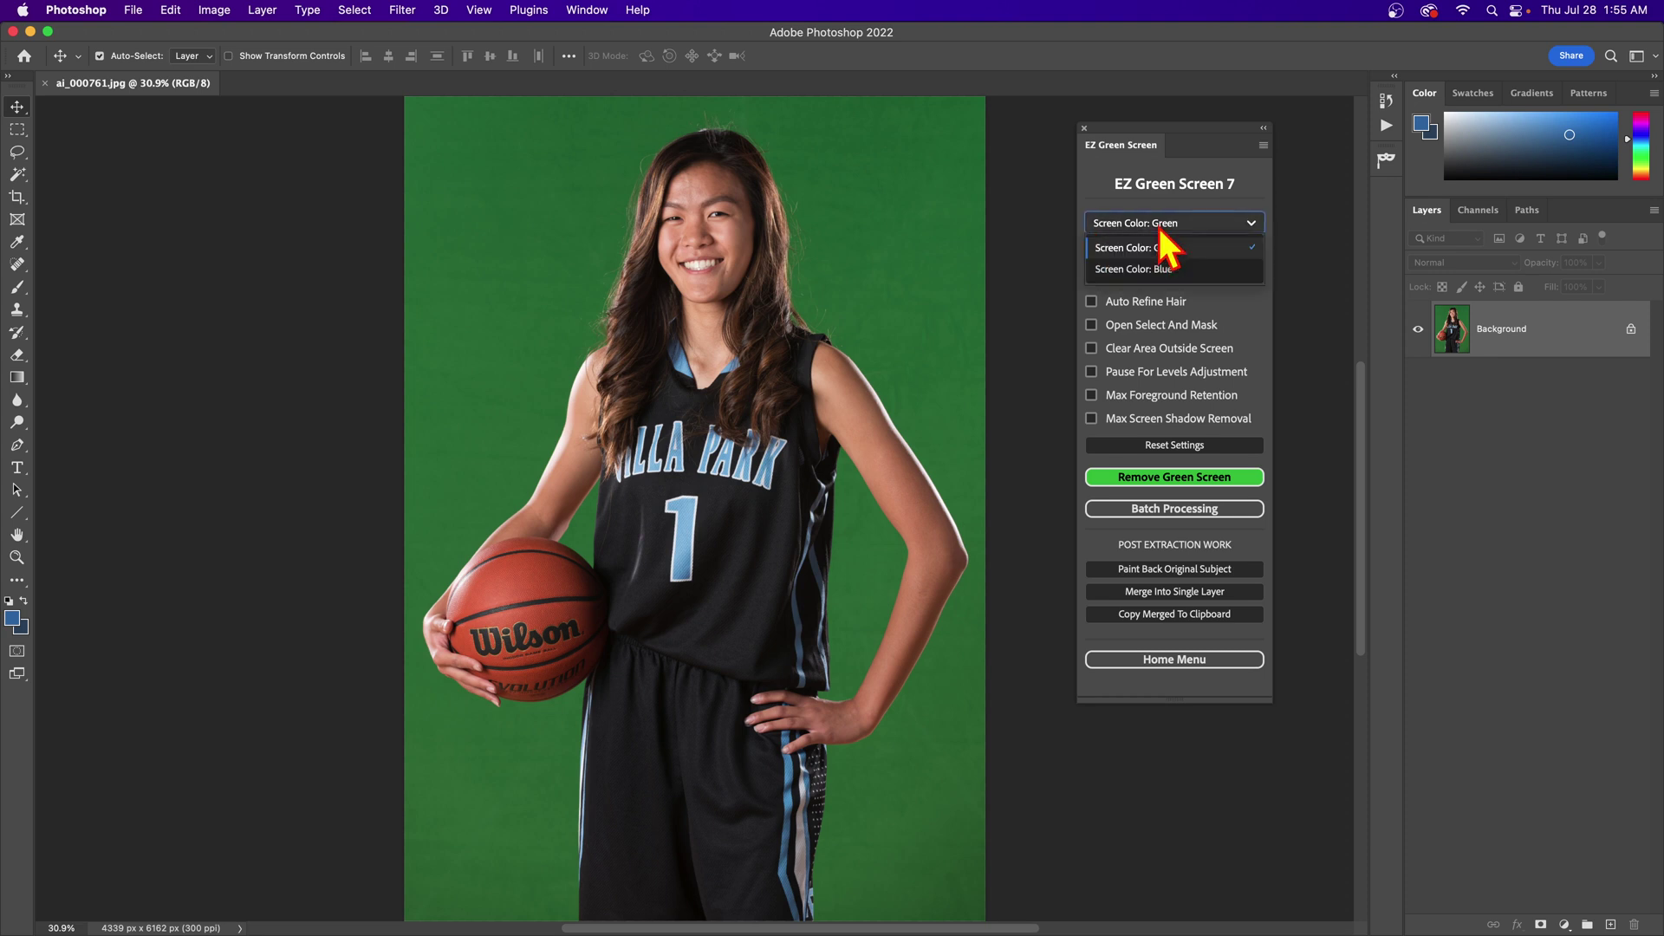
{"action": "left_click", "coordinate": [1172, 268]}
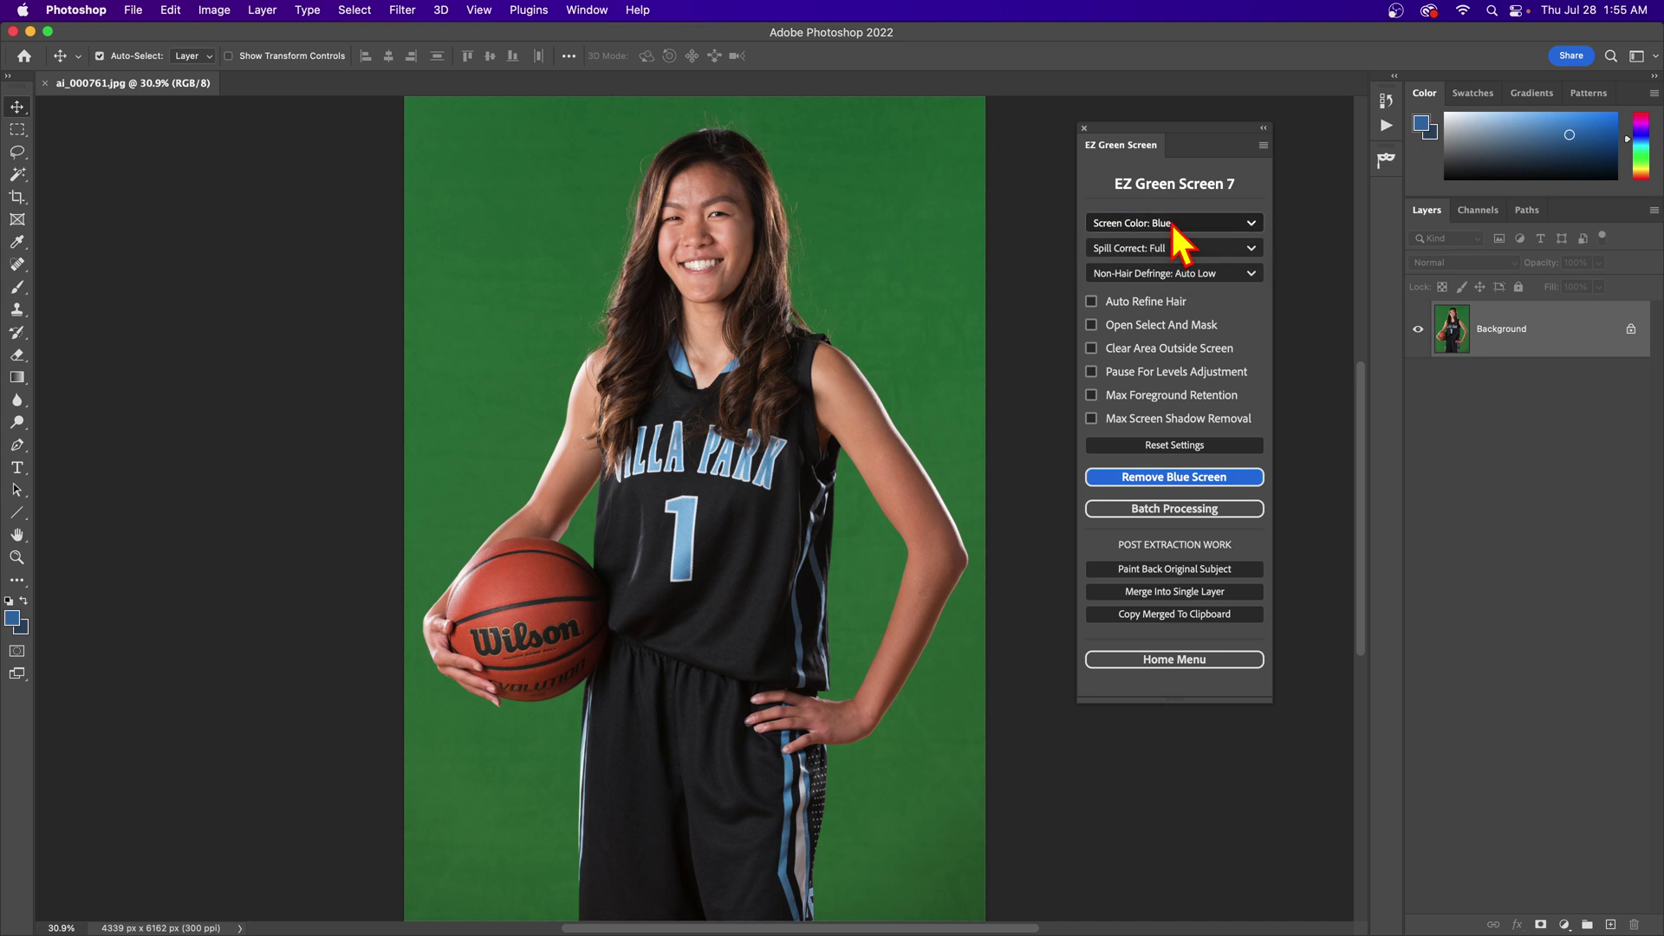
{"action": "left_click", "coordinate": [1171, 225]}
{"action": "left_click", "coordinate": [1179, 249]}
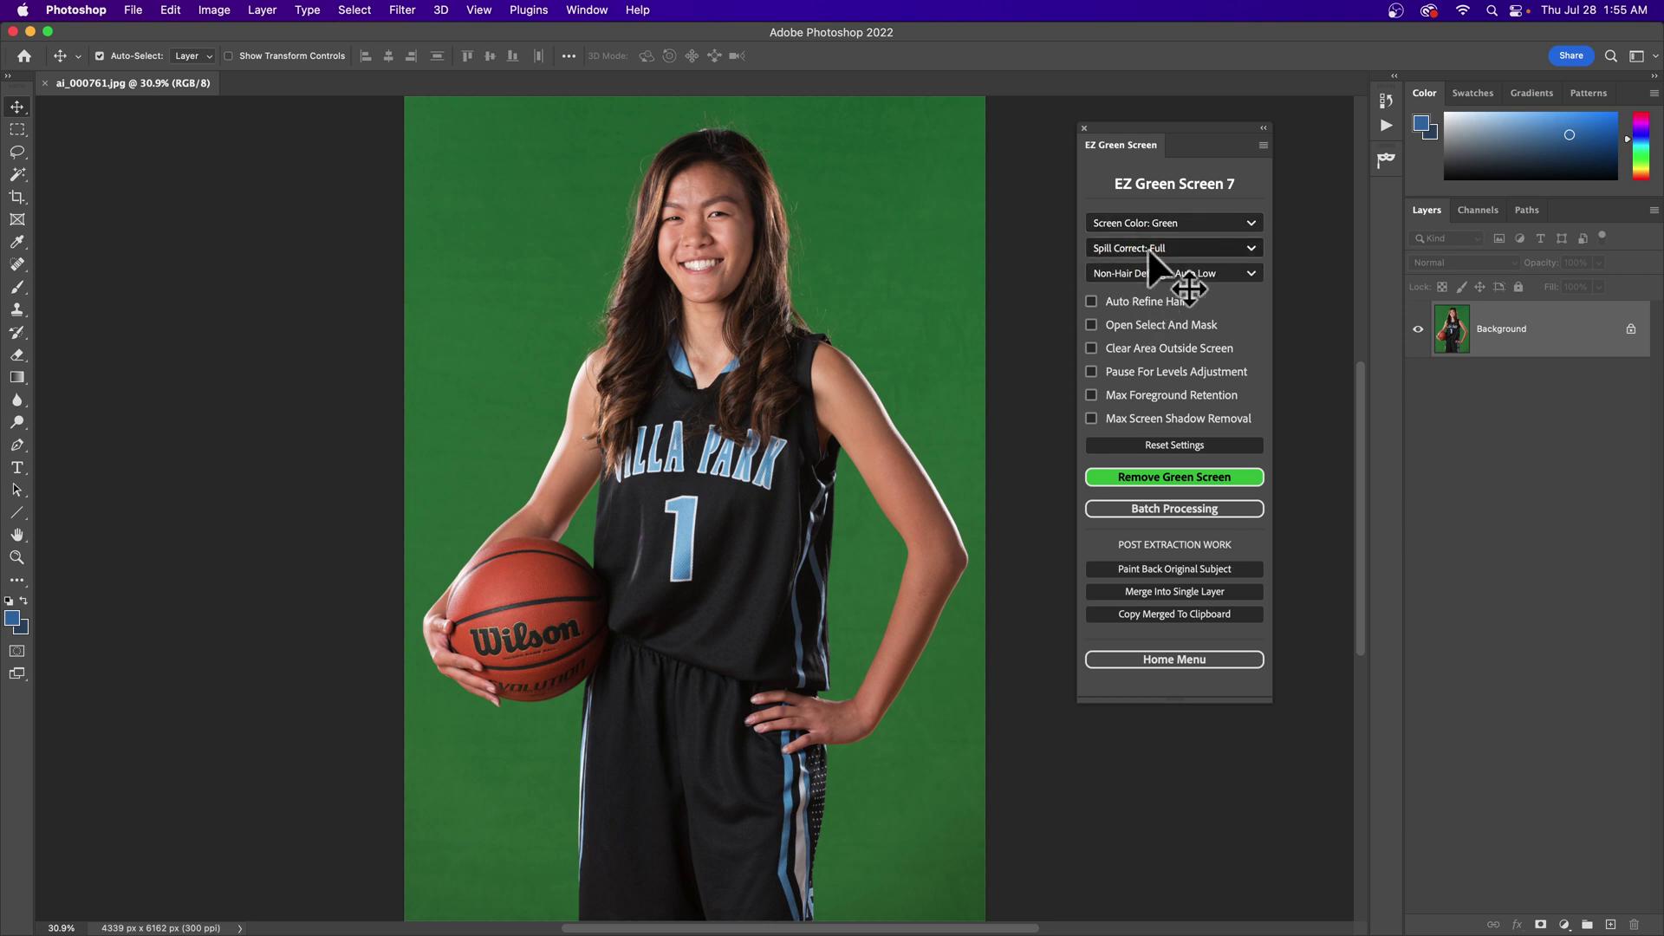
{"action": "left_click", "coordinate": [1196, 223]}
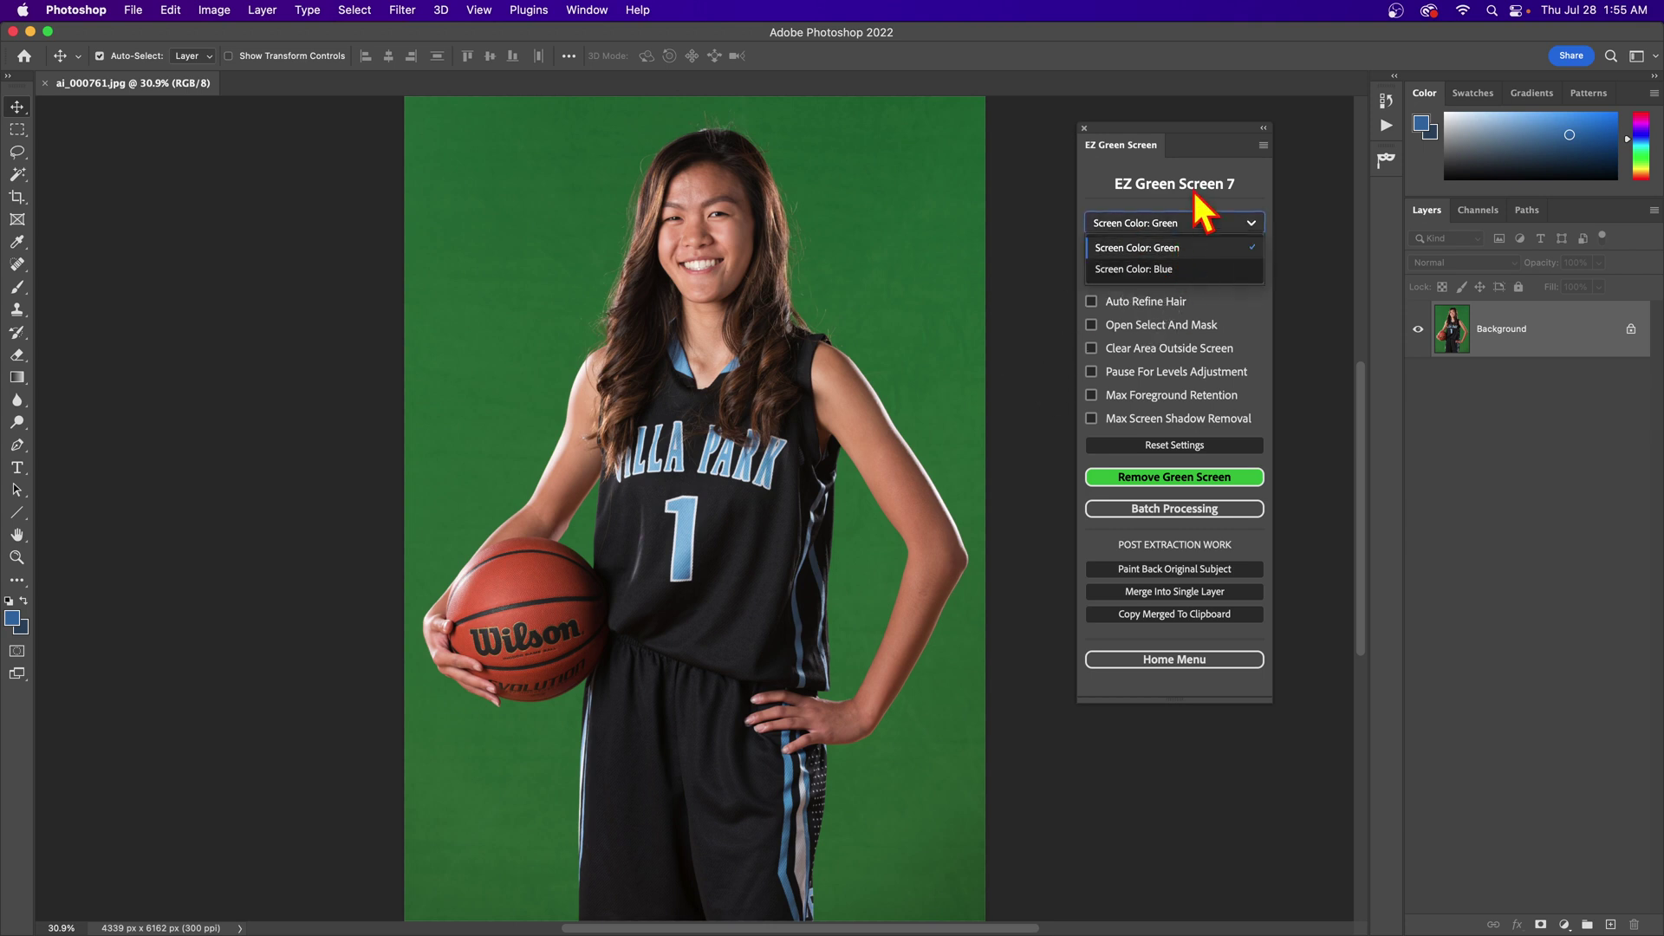
{"action": "left_click", "coordinate": [1195, 201]}
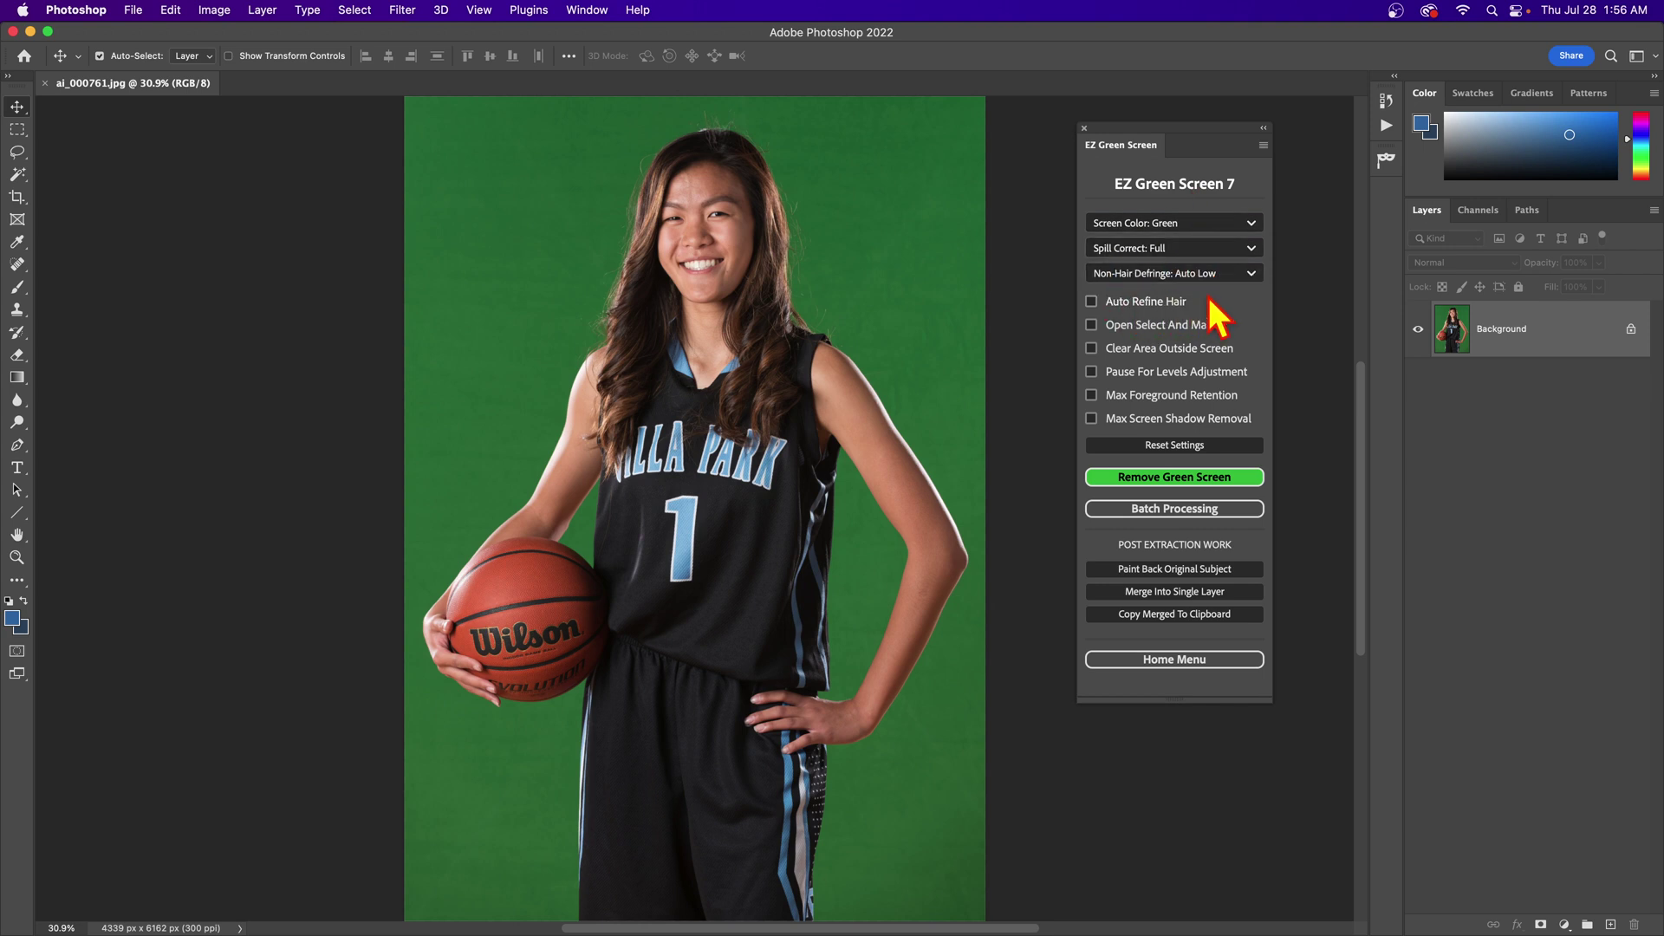
- Try Spill Correct Protect Yellow, set it back to Full, and keep Non-Hair Defringe at Auto Low
{"action": "left_click", "coordinate": [1204, 252]}
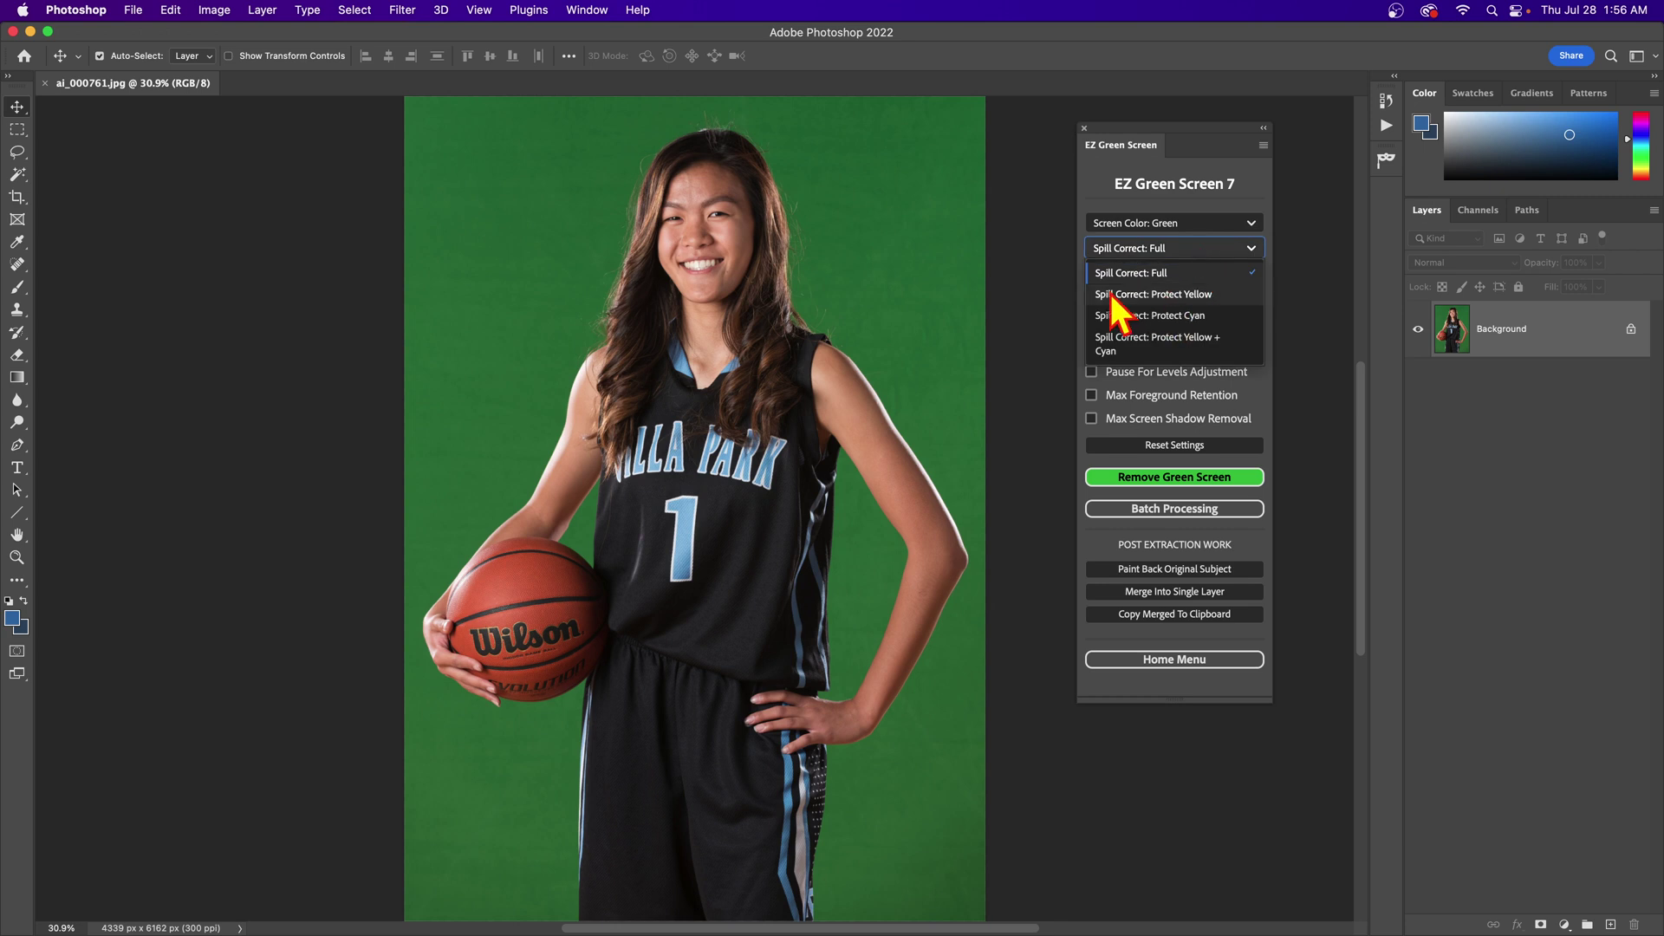
{"action": "left_click", "coordinate": [1112, 297]}
{"action": "left_click", "coordinate": [1169, 251]}
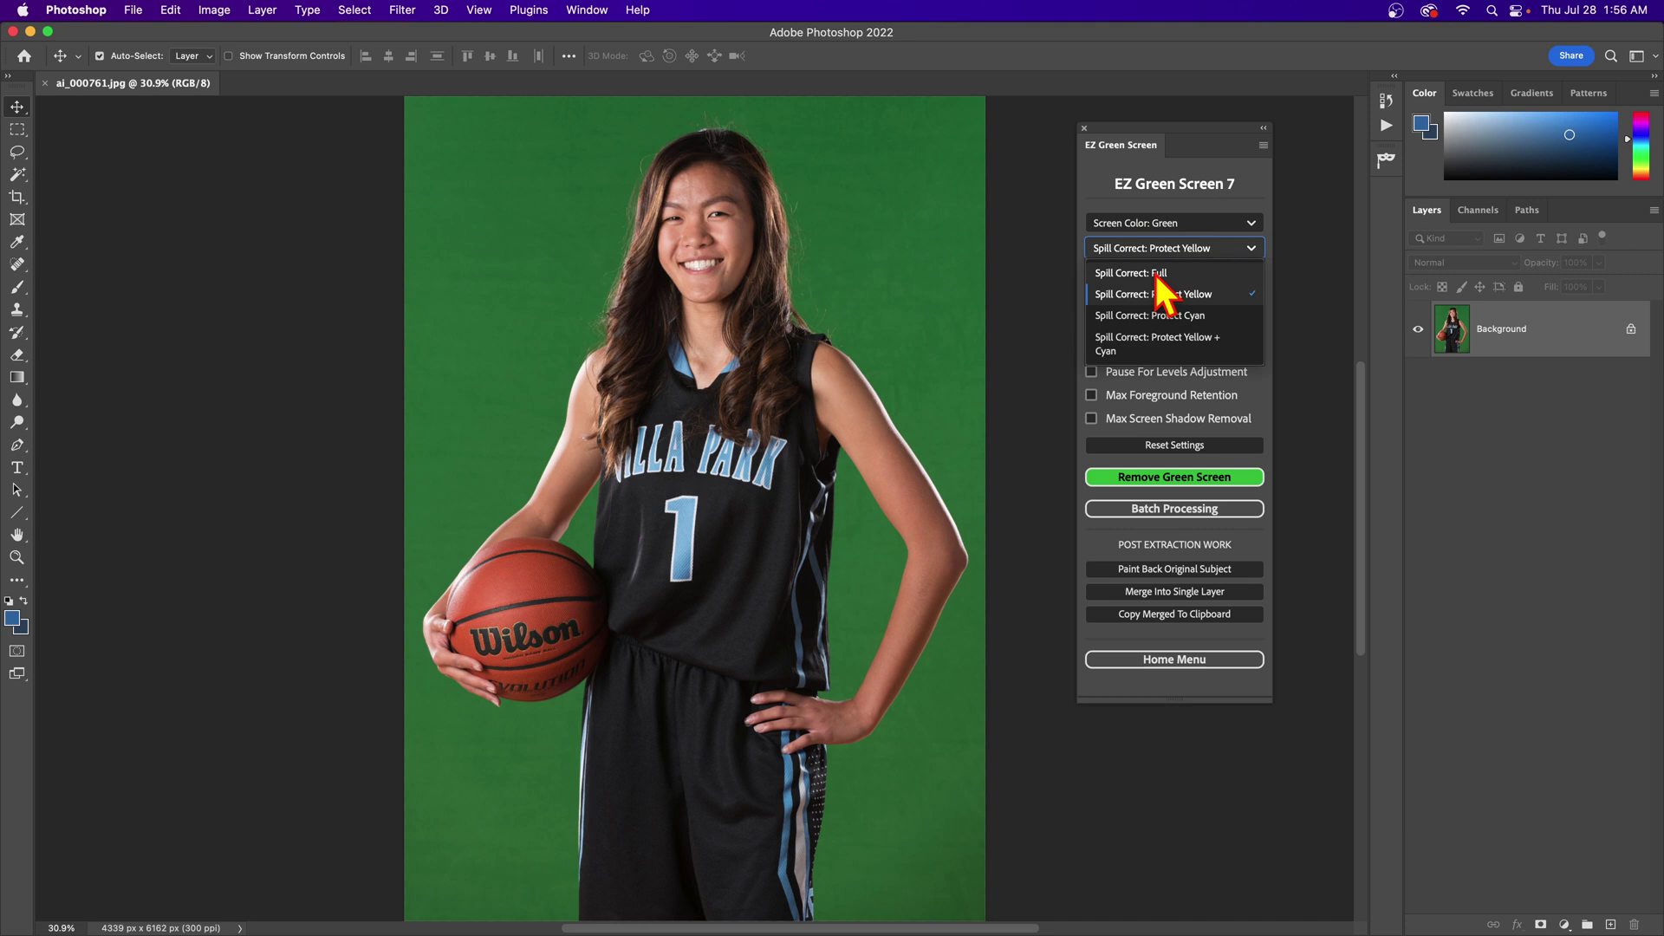
{"action": "left_click", "coordinate": [1156, 273]}
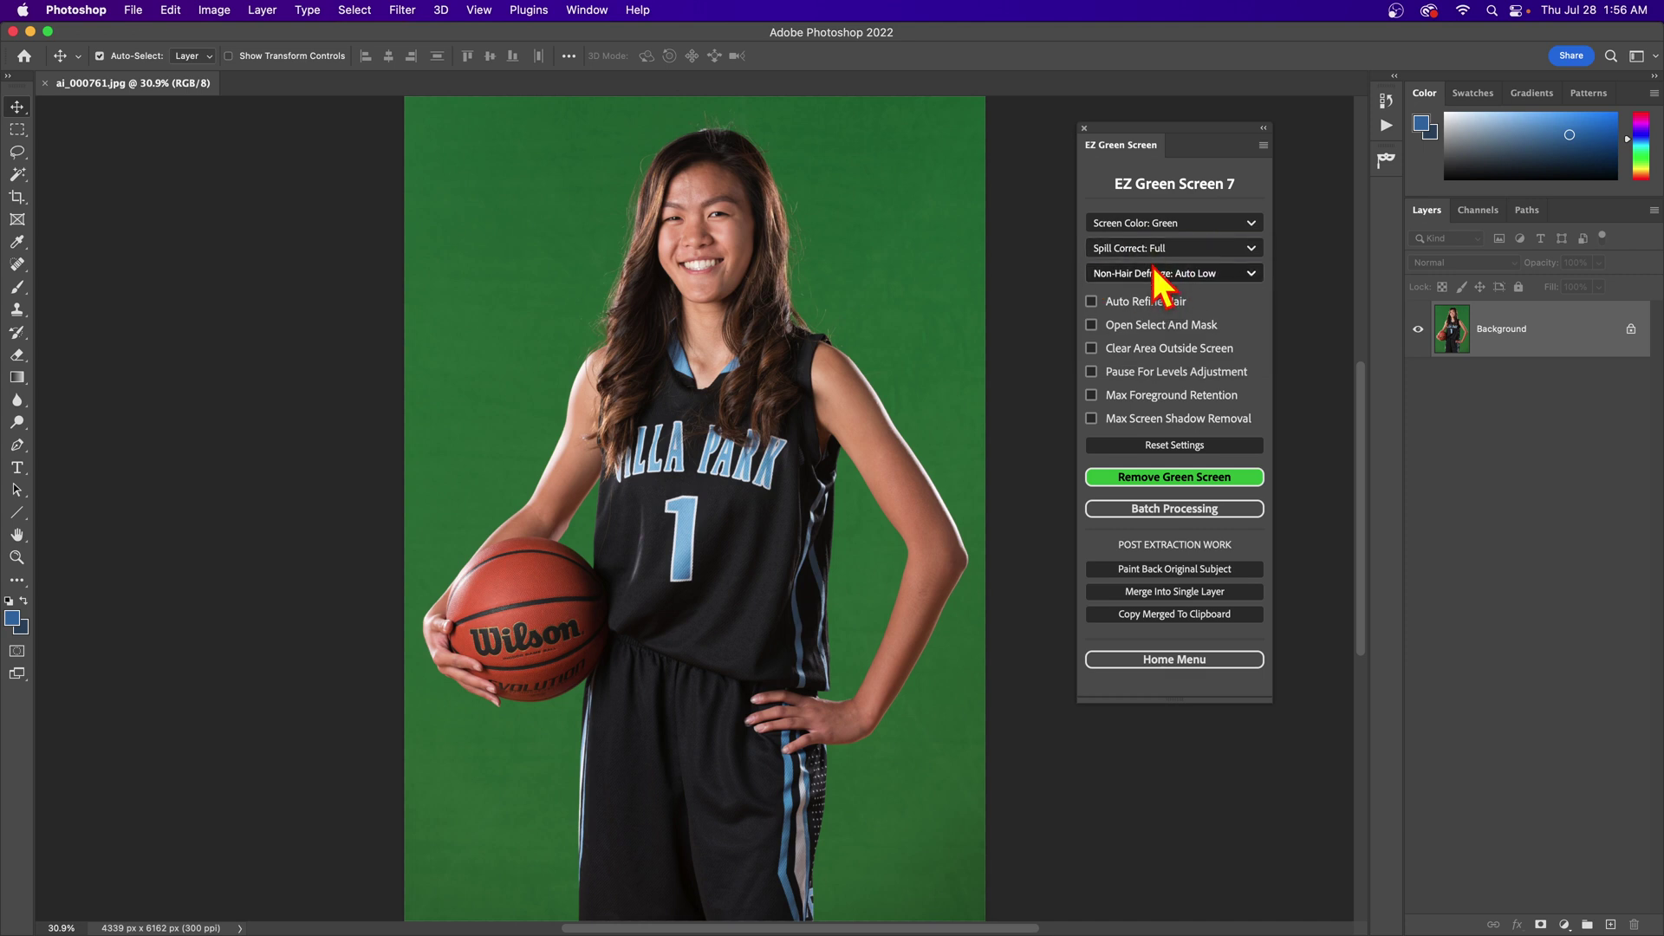
{"action": "left_click", "coordinate": [1177, 275]}
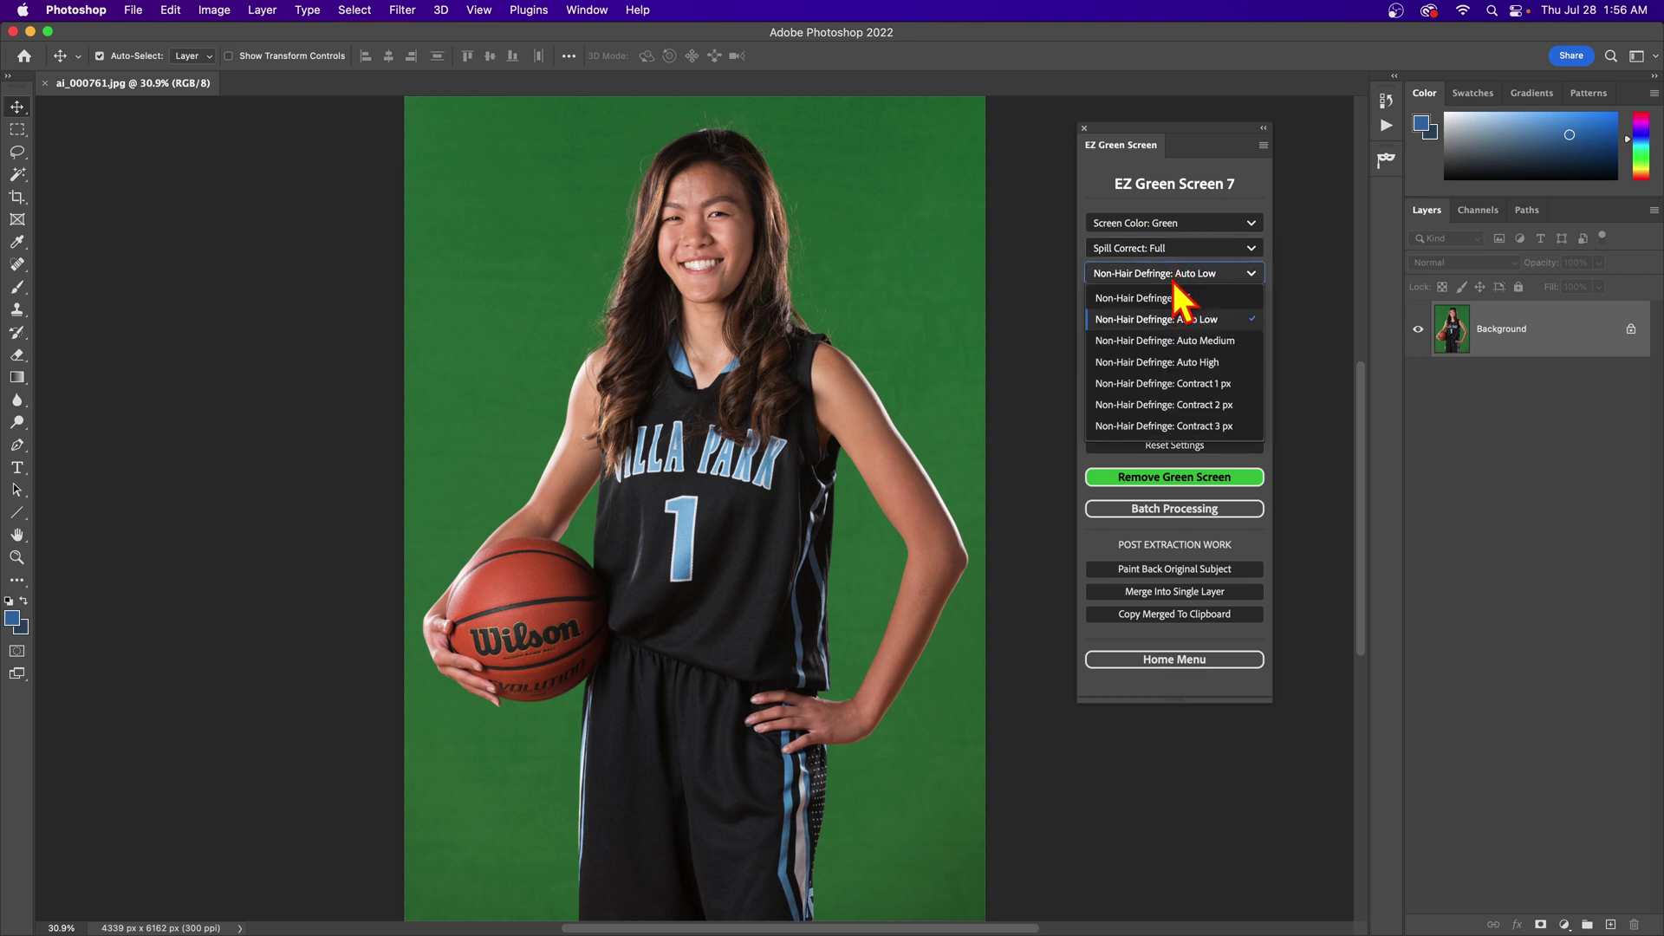
{"action": "left_click", "coordinate": [1118, 319]}
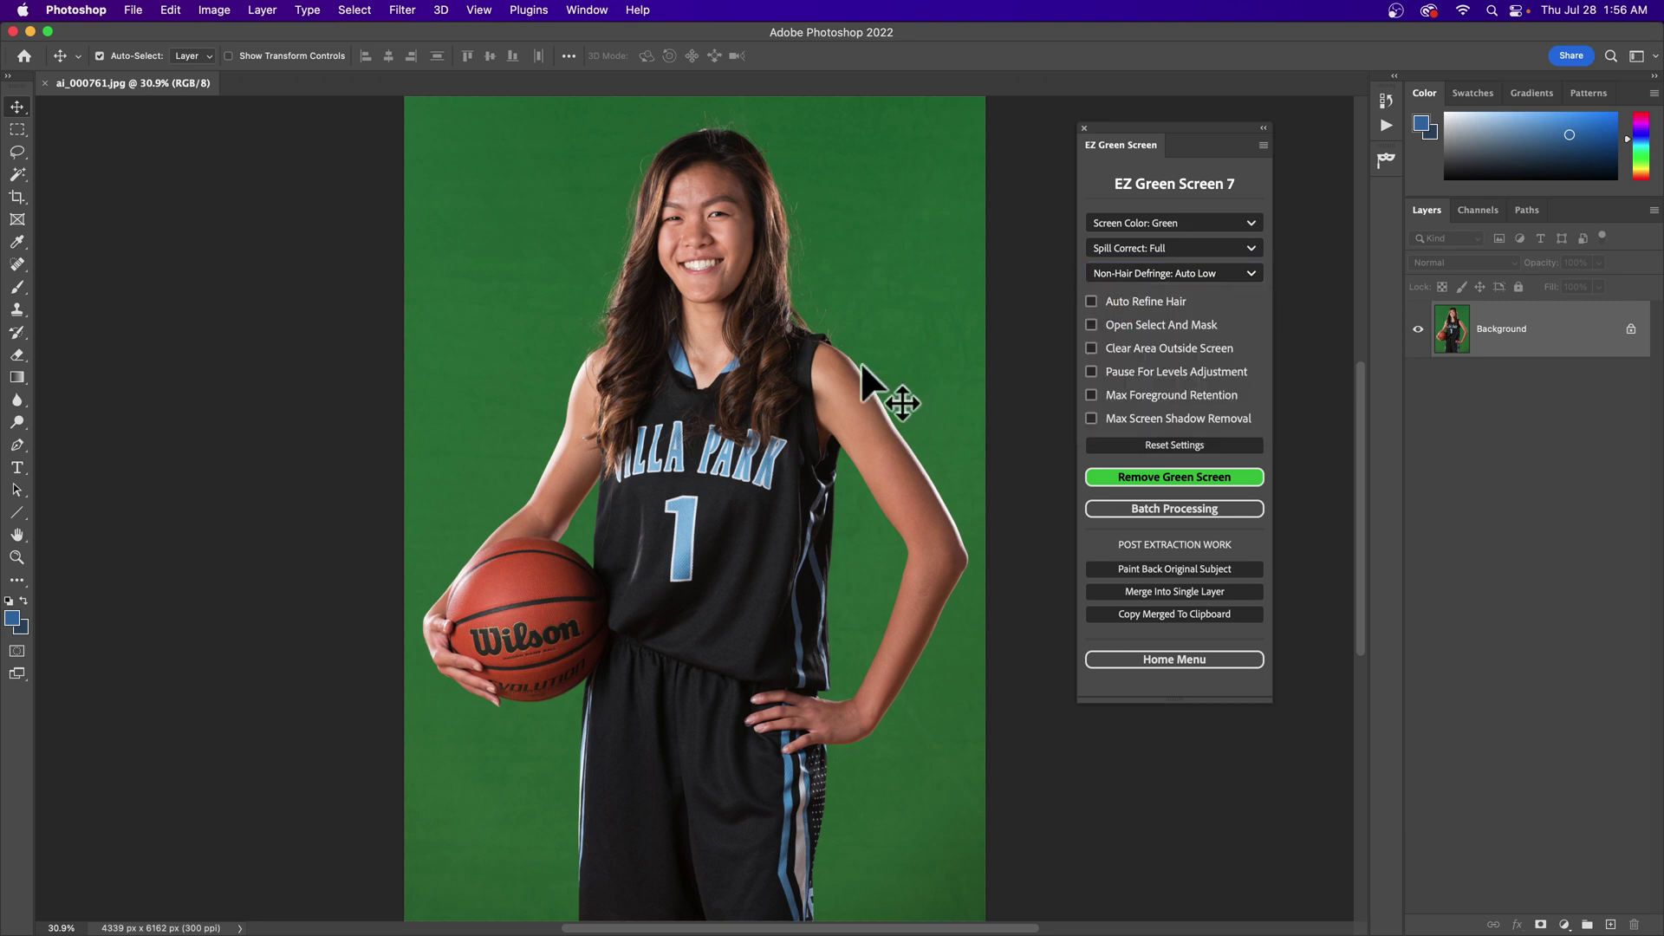
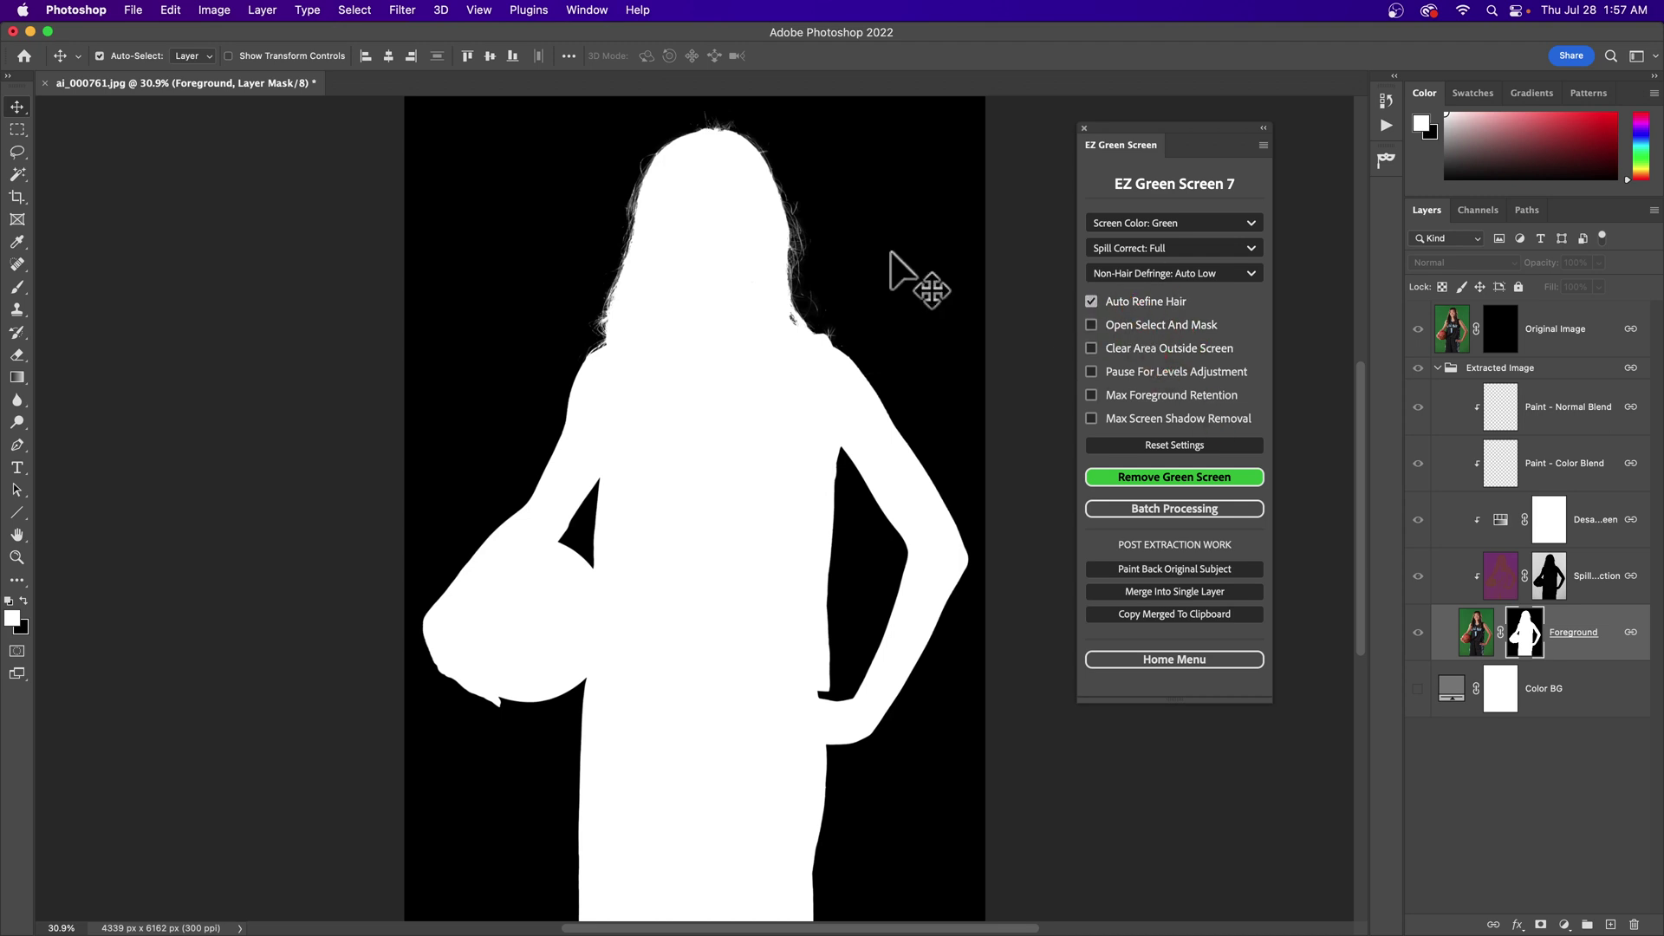
- Enable Open Select And Mask and run the green screen removal on the photo
{"action": "left_click", "coordinate": [1095, 328]}
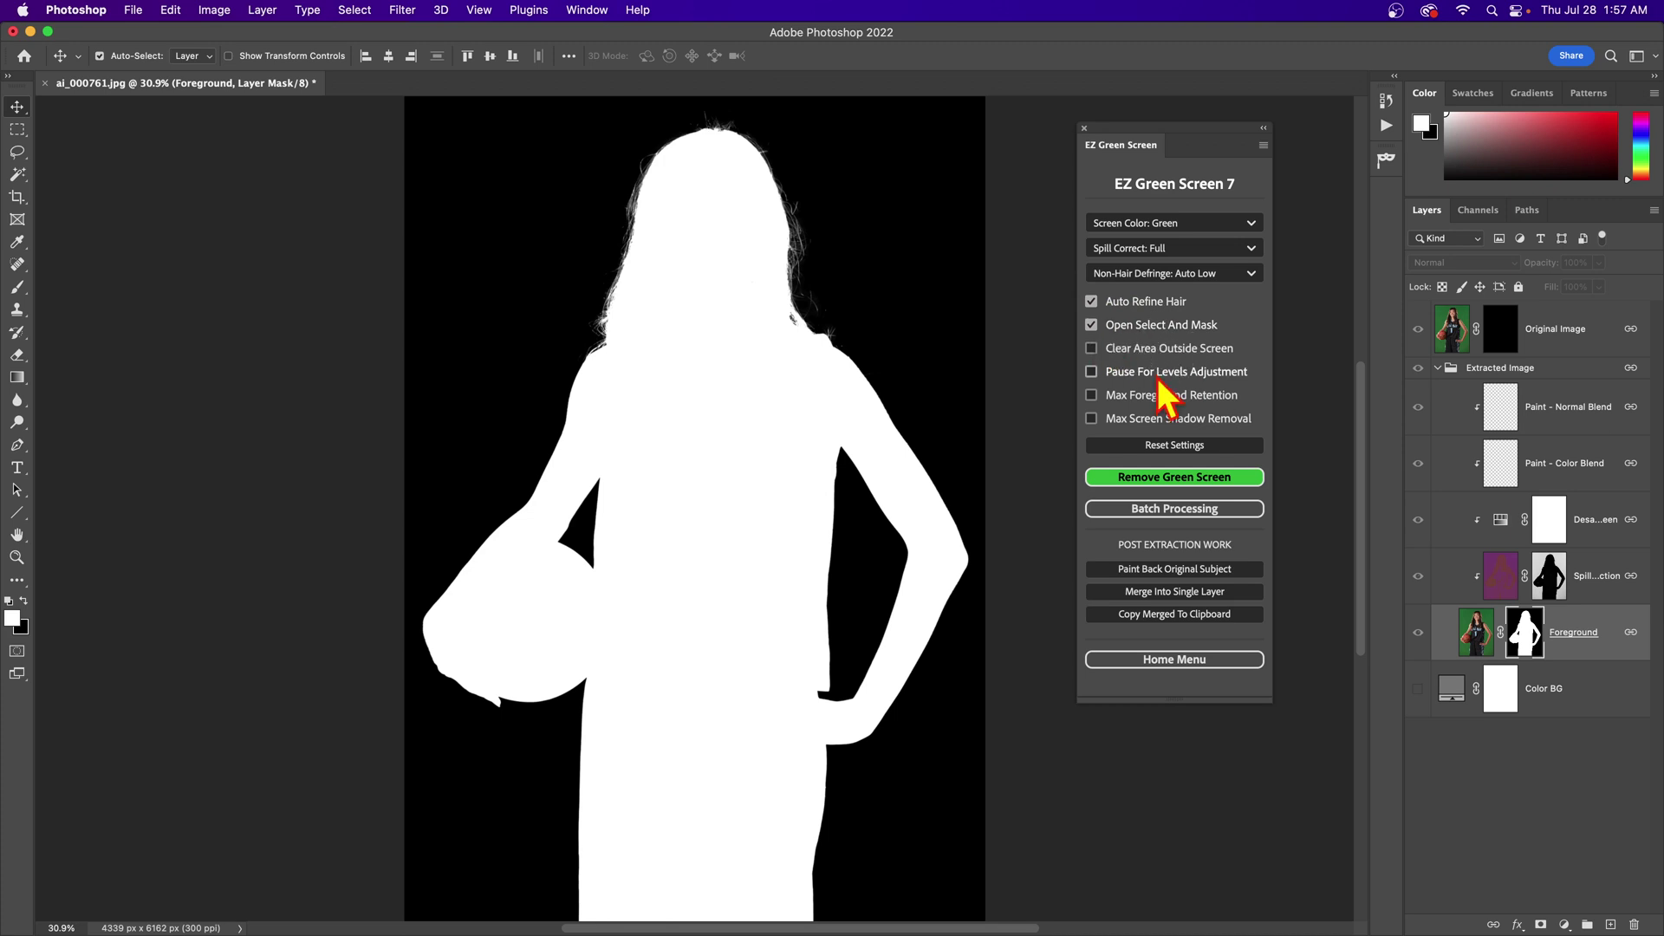
{"action": "left_click", "coordinate": [1218, 478]}
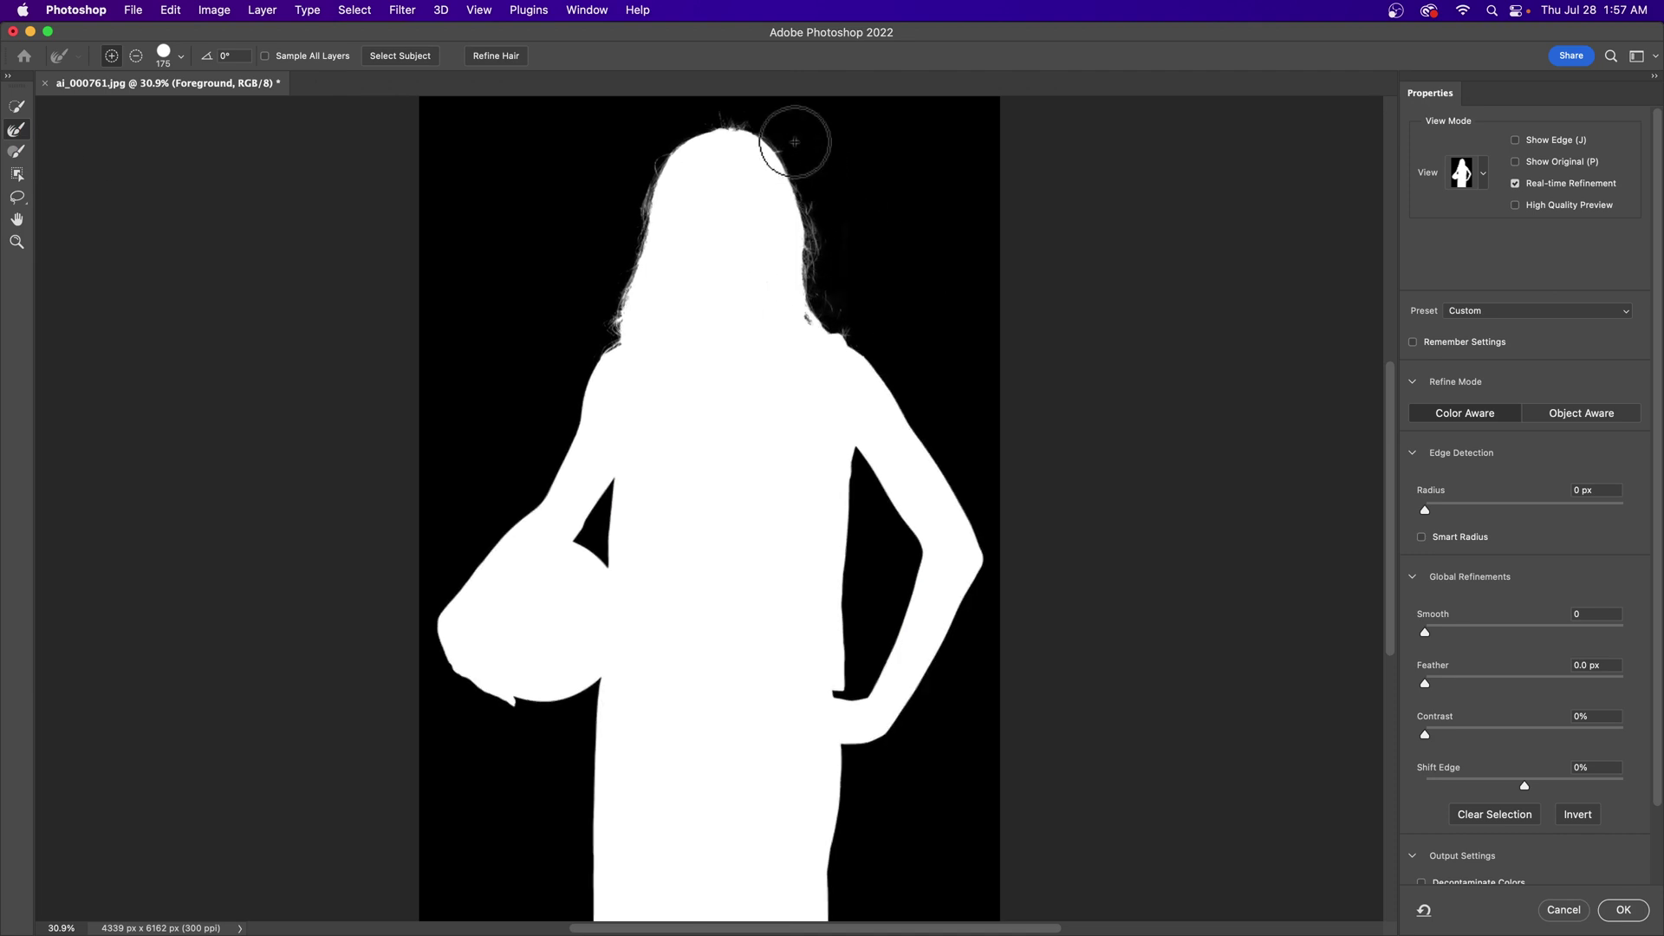
- Refine the mask edge with a brush stroke around the player's hair and accept the Select and Mask result
{"action": "mouse_move", "coordinate": [794, 141]}
{"action": "left_mouse_down"}
{"action": "mouse_move", "coordinate": [710, 103]}
{"action": "mouse_move", "coordinate": [648, 114]}
{"action": "mouse_move", "coordinate": [618, 156]}
{"action": "mouse_move", "coordinate": [597, 314]}
{"action": "left_mouse_up"}
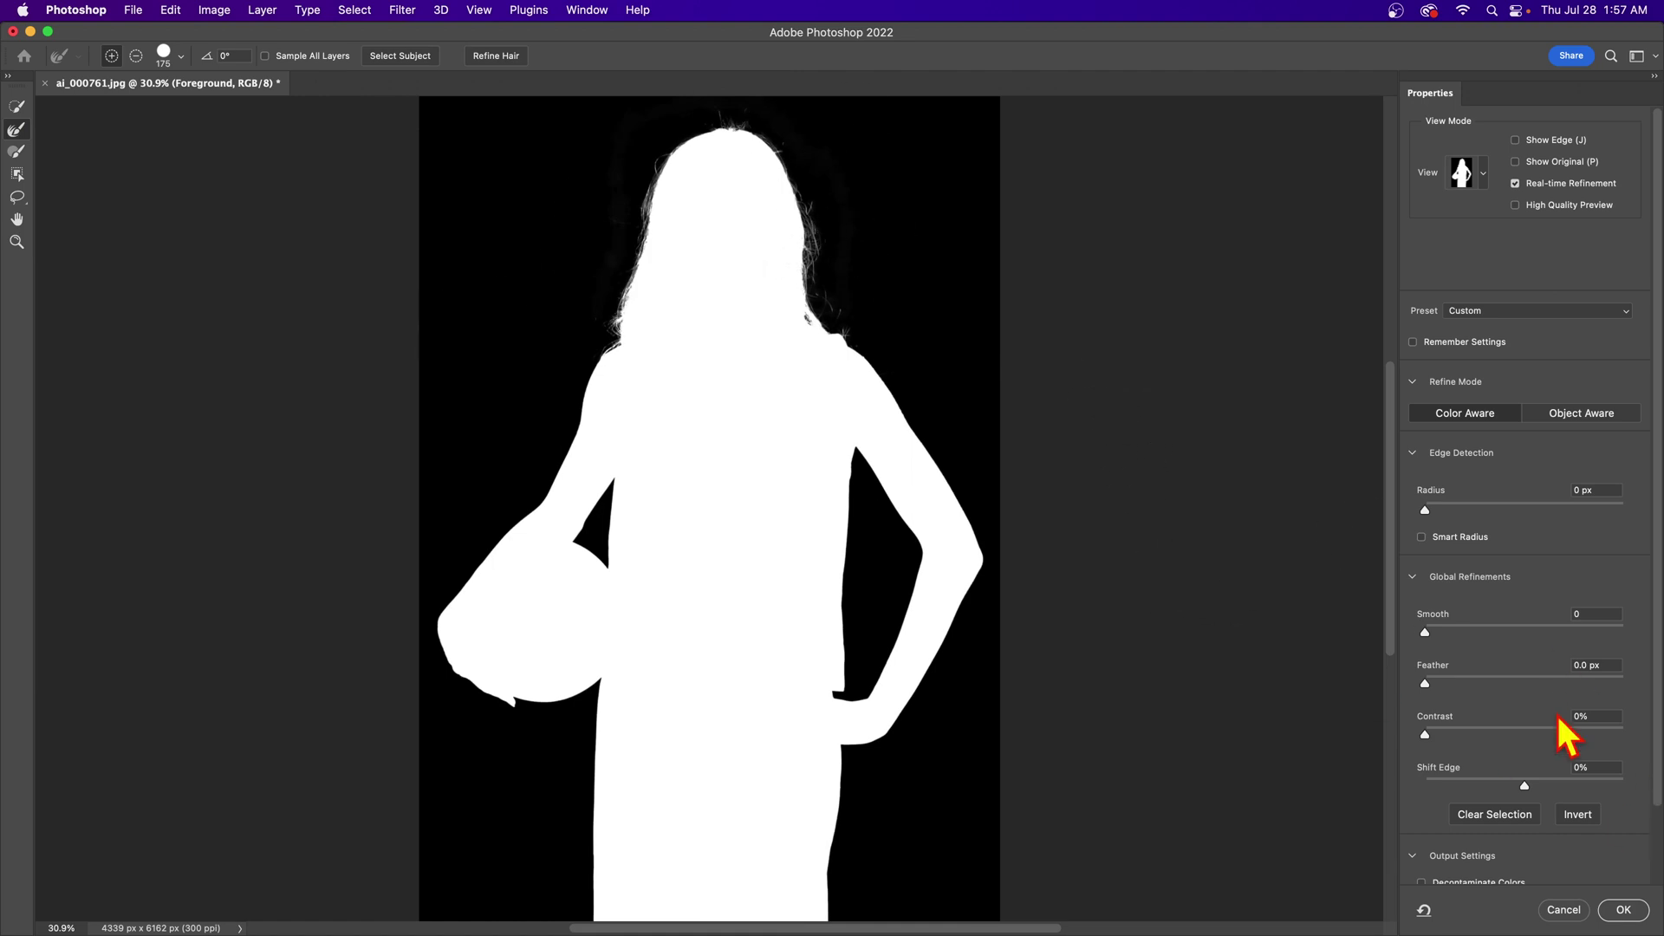
{"action": "left_click", "coordinate": [1629, 909]}
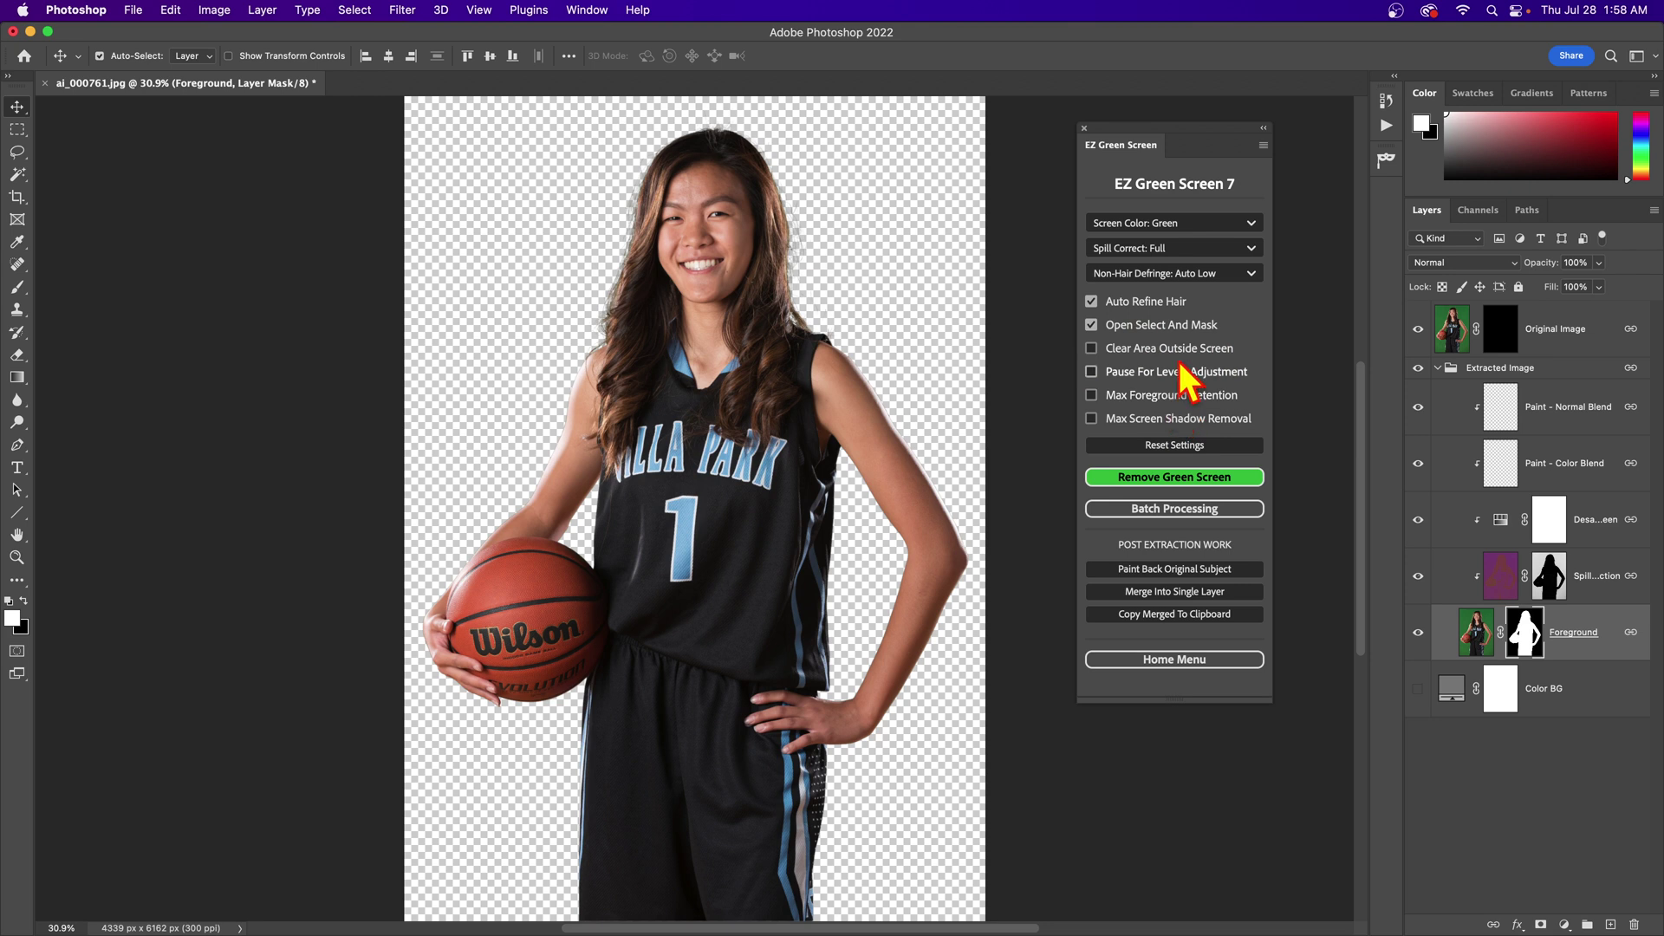
{"action": "left_click", "coordinate": [1175, 278]}
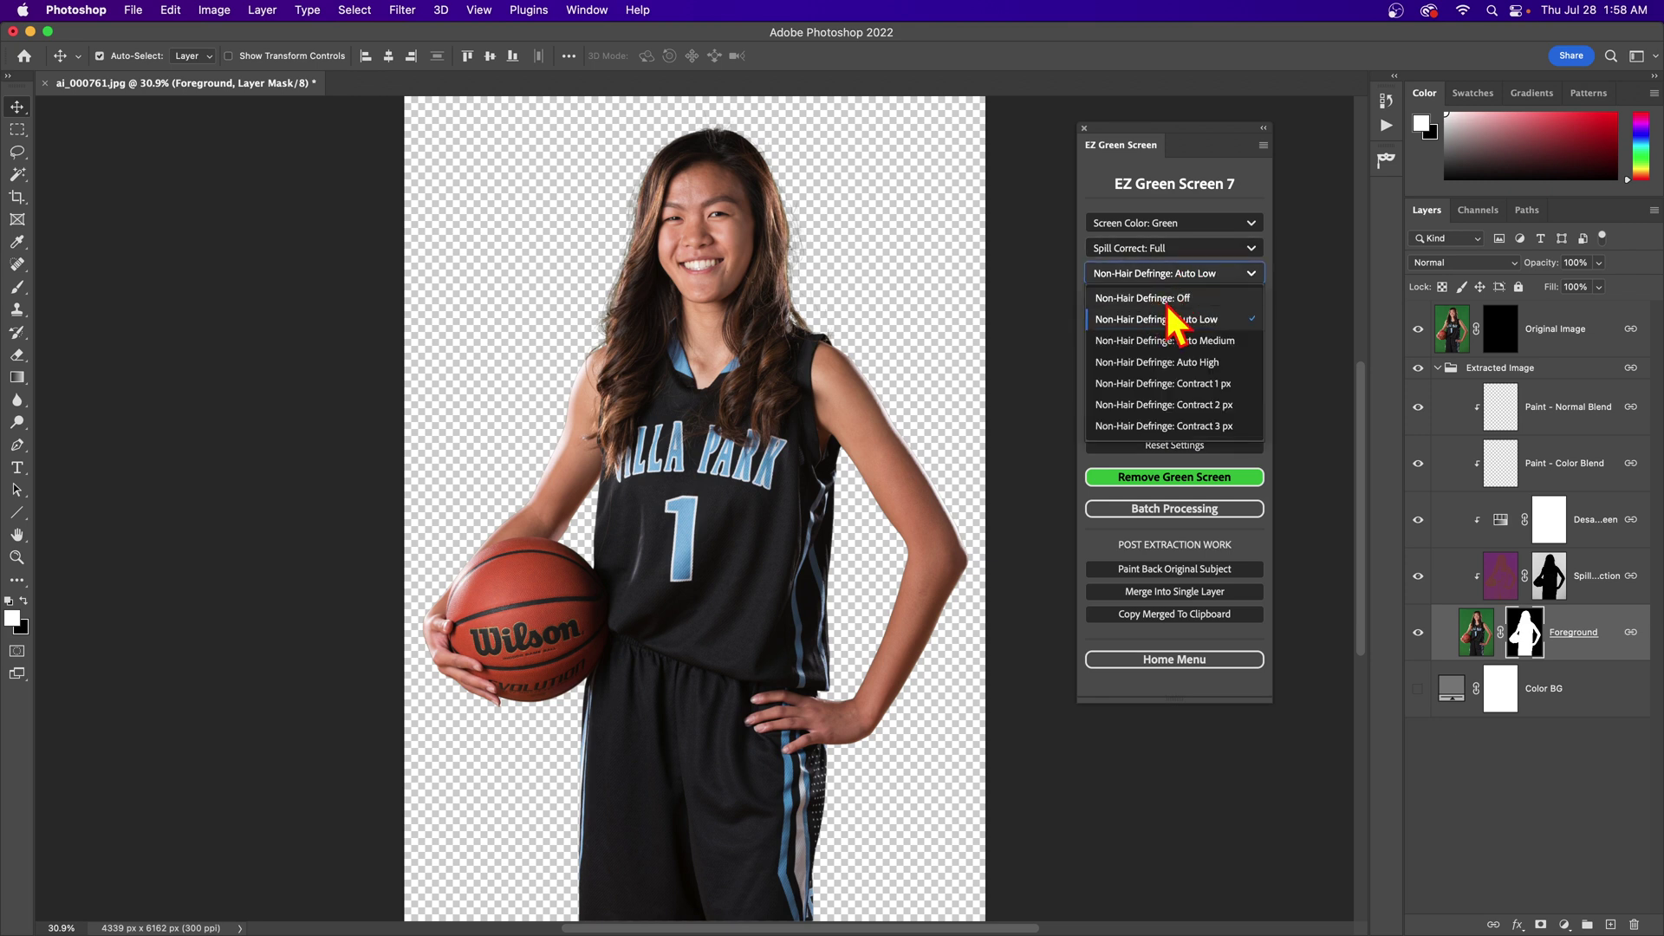
{"action": "left_click", "coordinate": [1196, 251]}
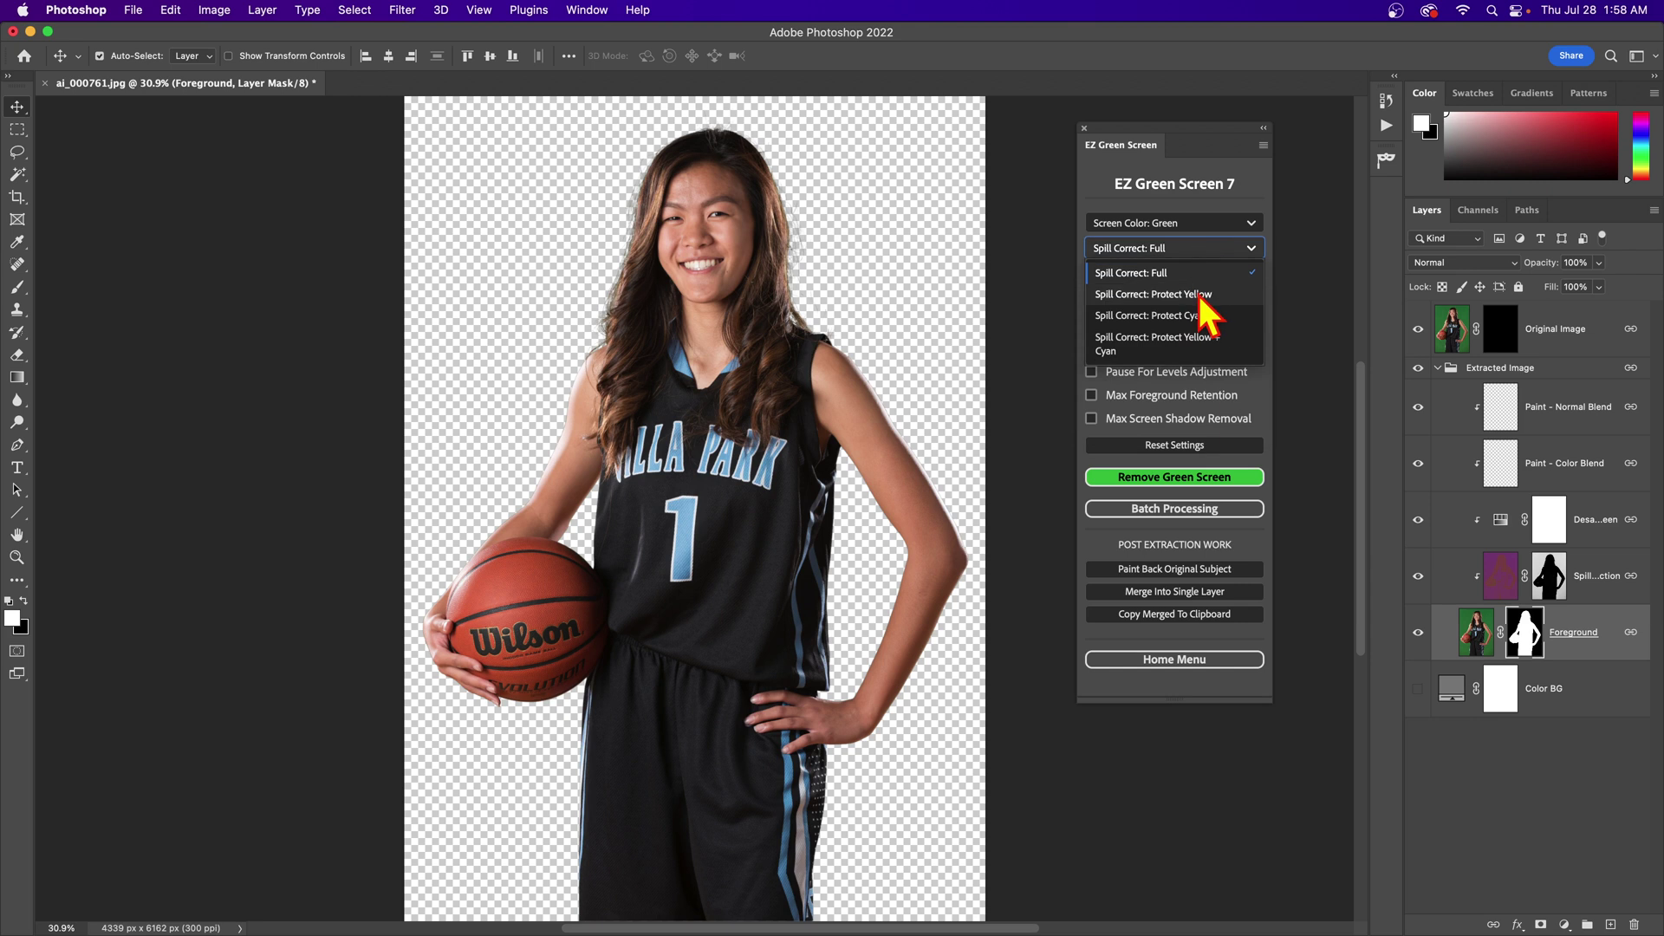
{"action": "left_click", "coordinate": [1195, 252]}
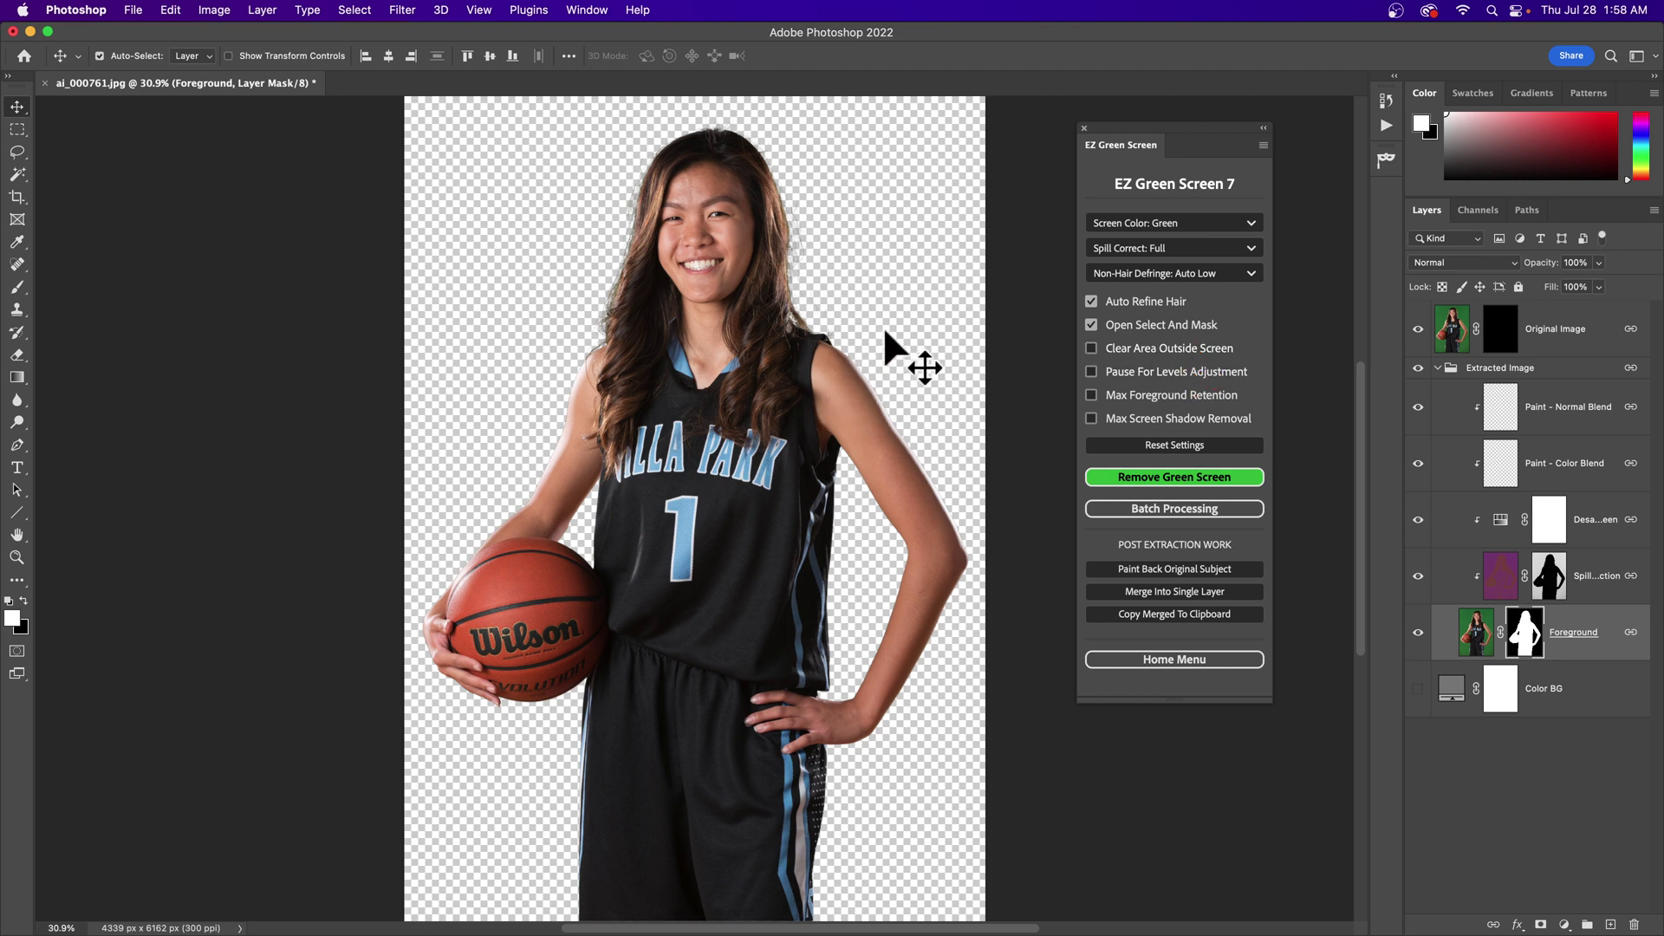
- Create a new 4000 x 5000 px document at 300 ppi with a white background
{"action": "left_click", "coordinate": [135, 11]}
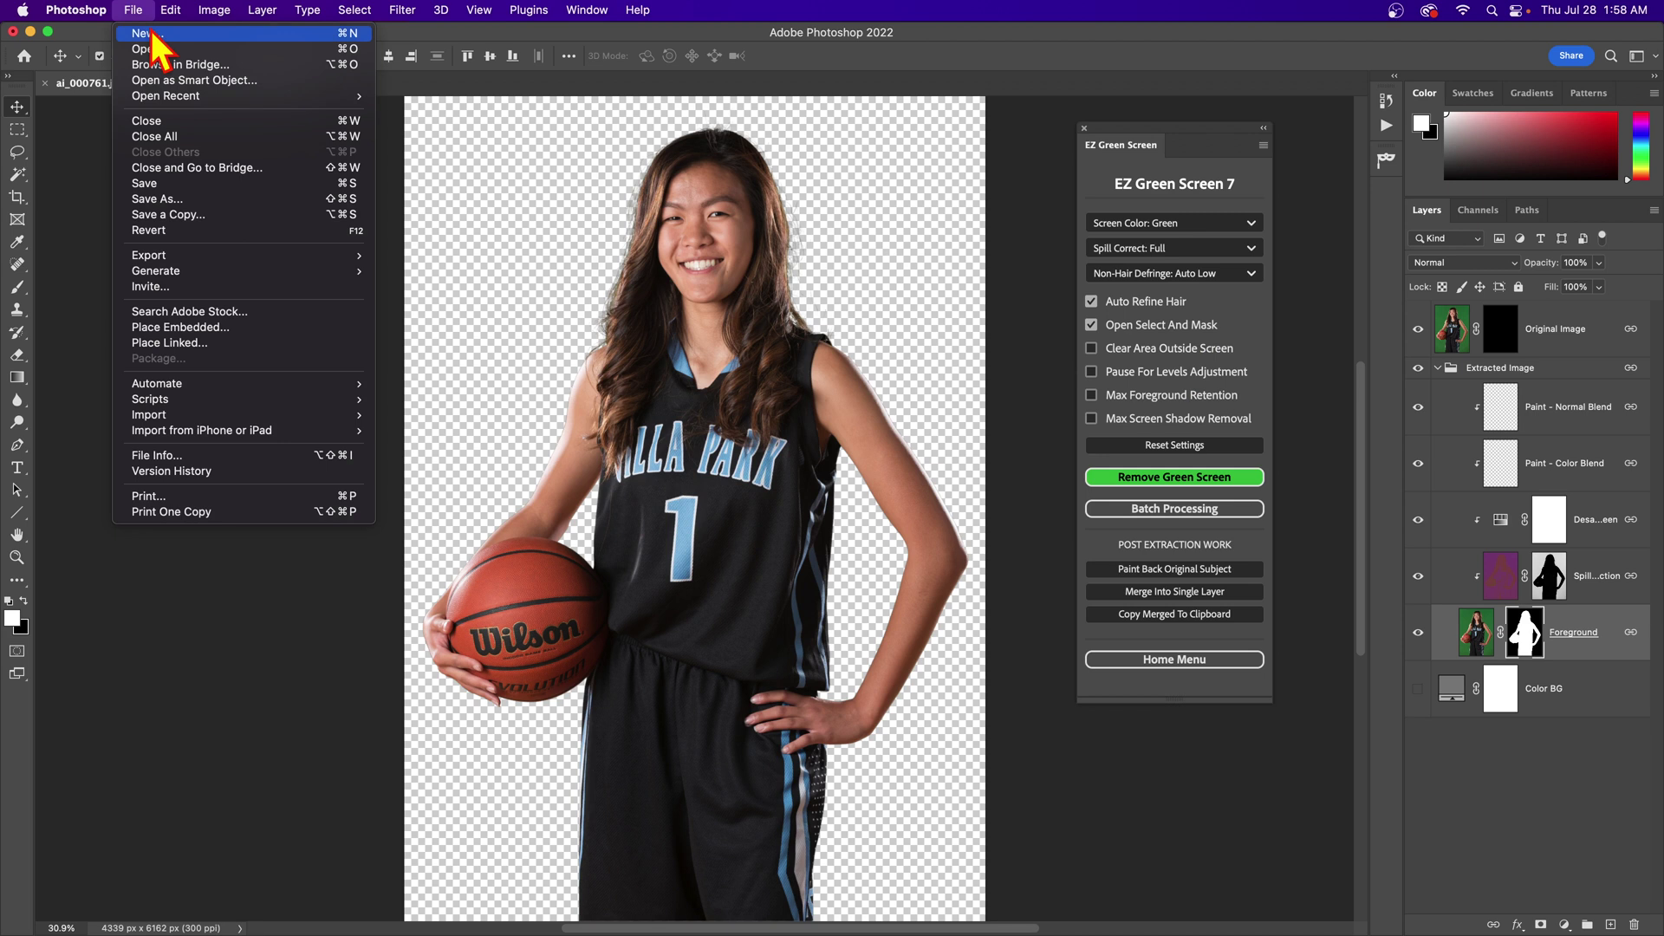
{"action": "left_click", "coordinate": [145, 33]}
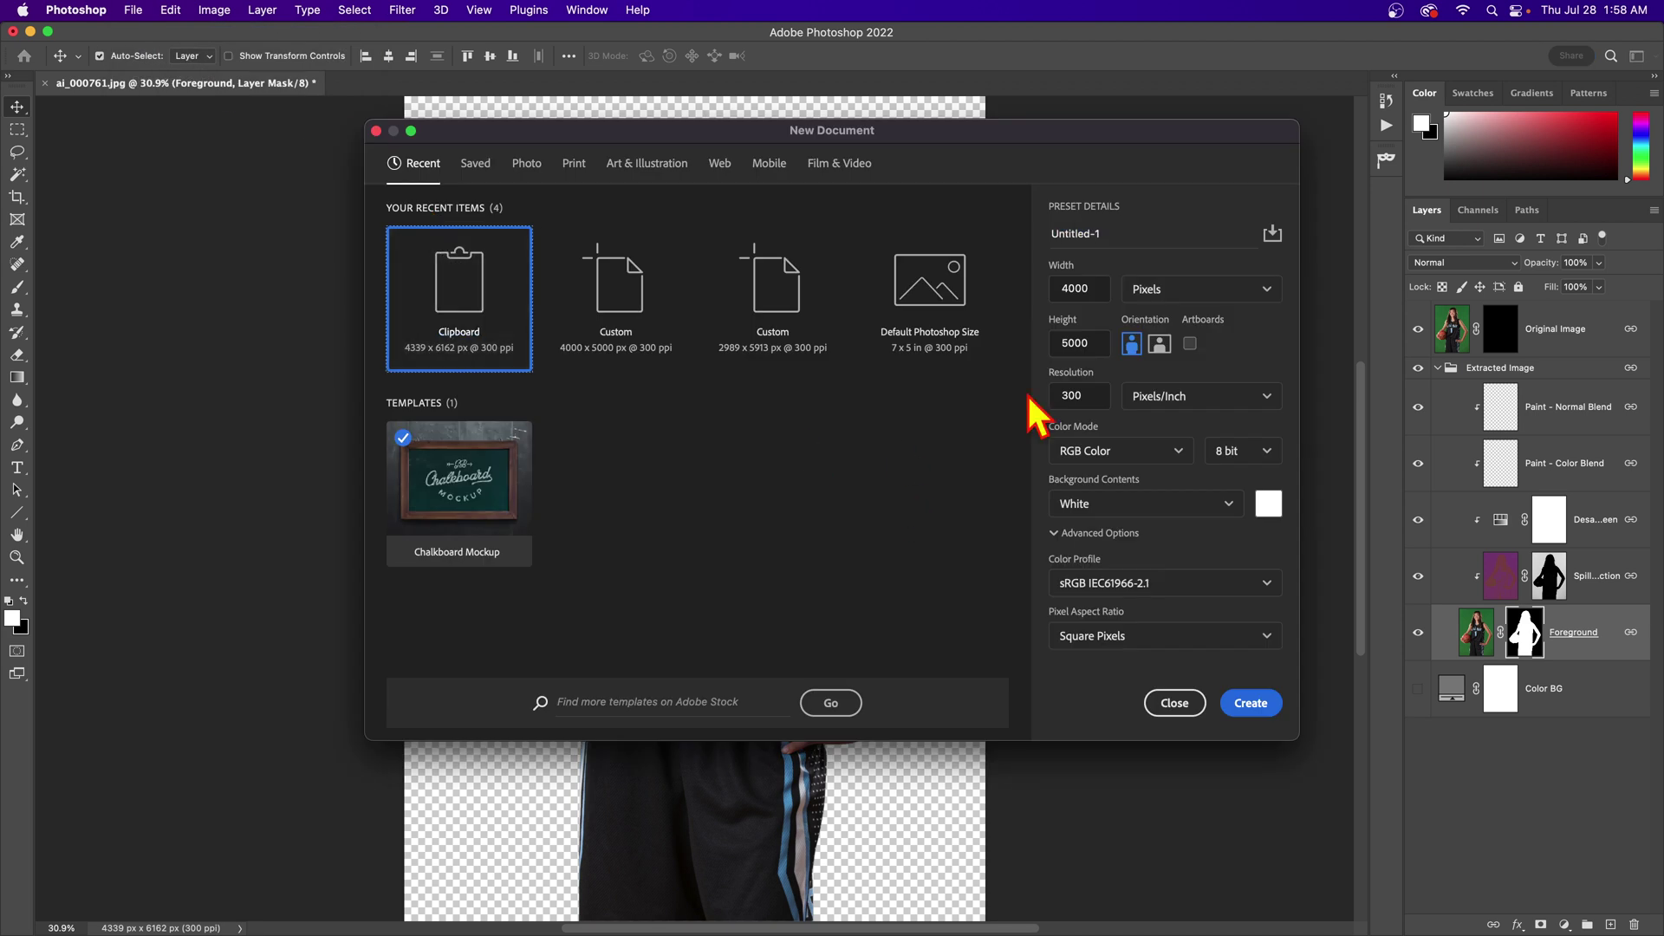
{"action": "left_click", "coordinate": [594, 322]}
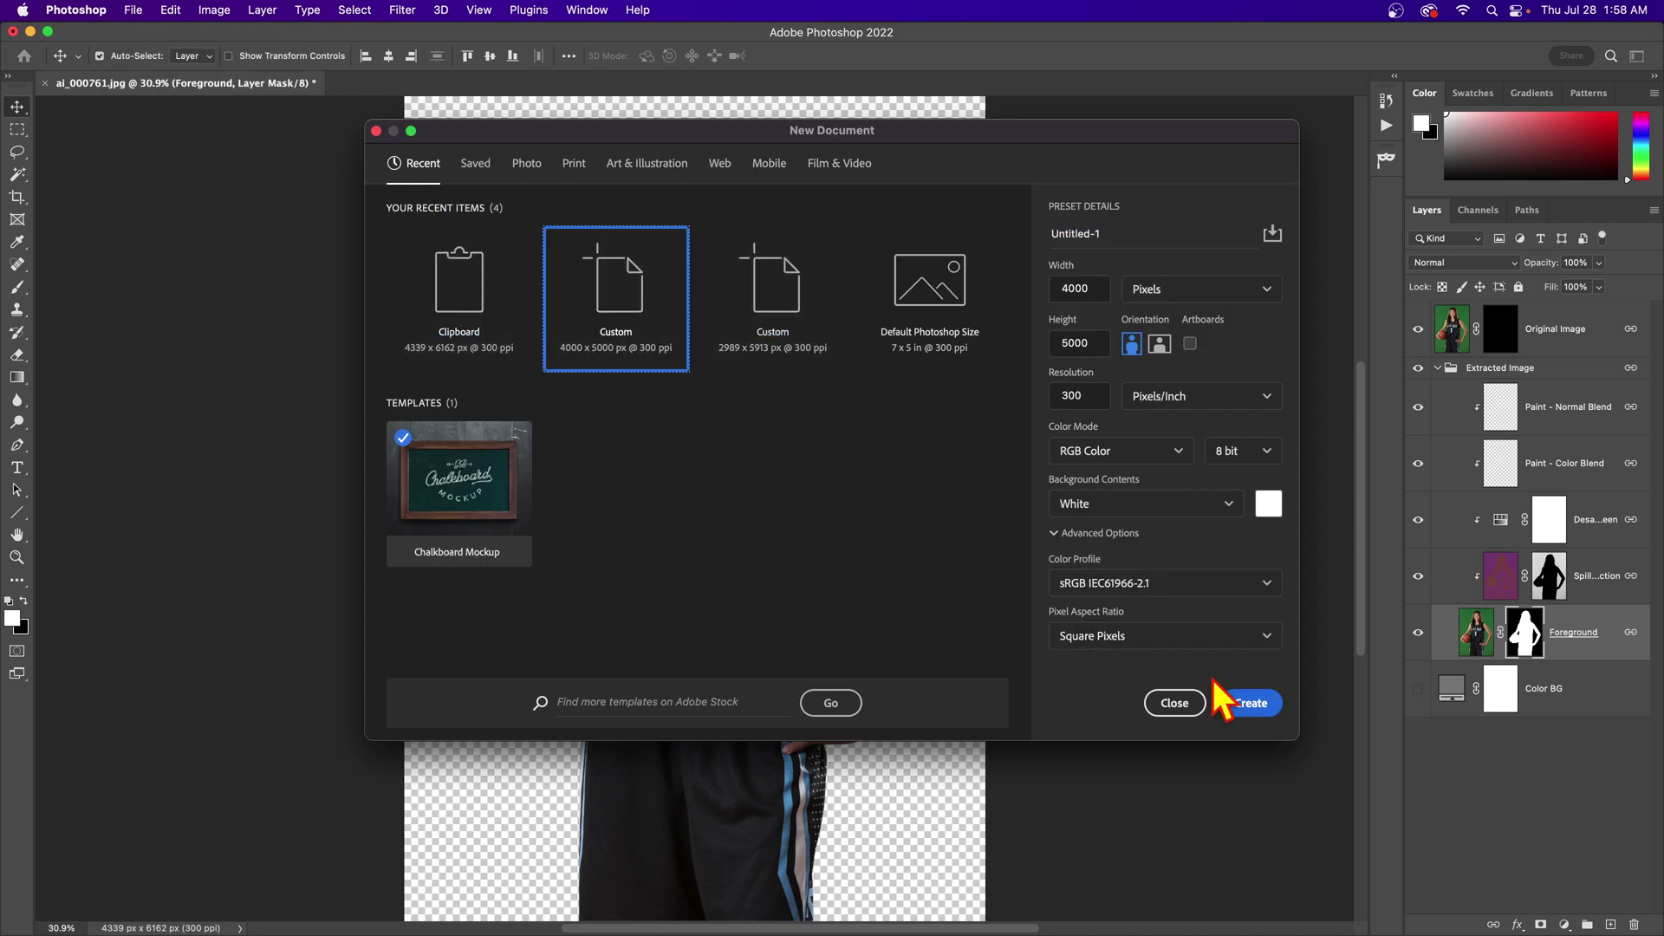
{"action": "left_click", "coordinate": [1239, 703]}
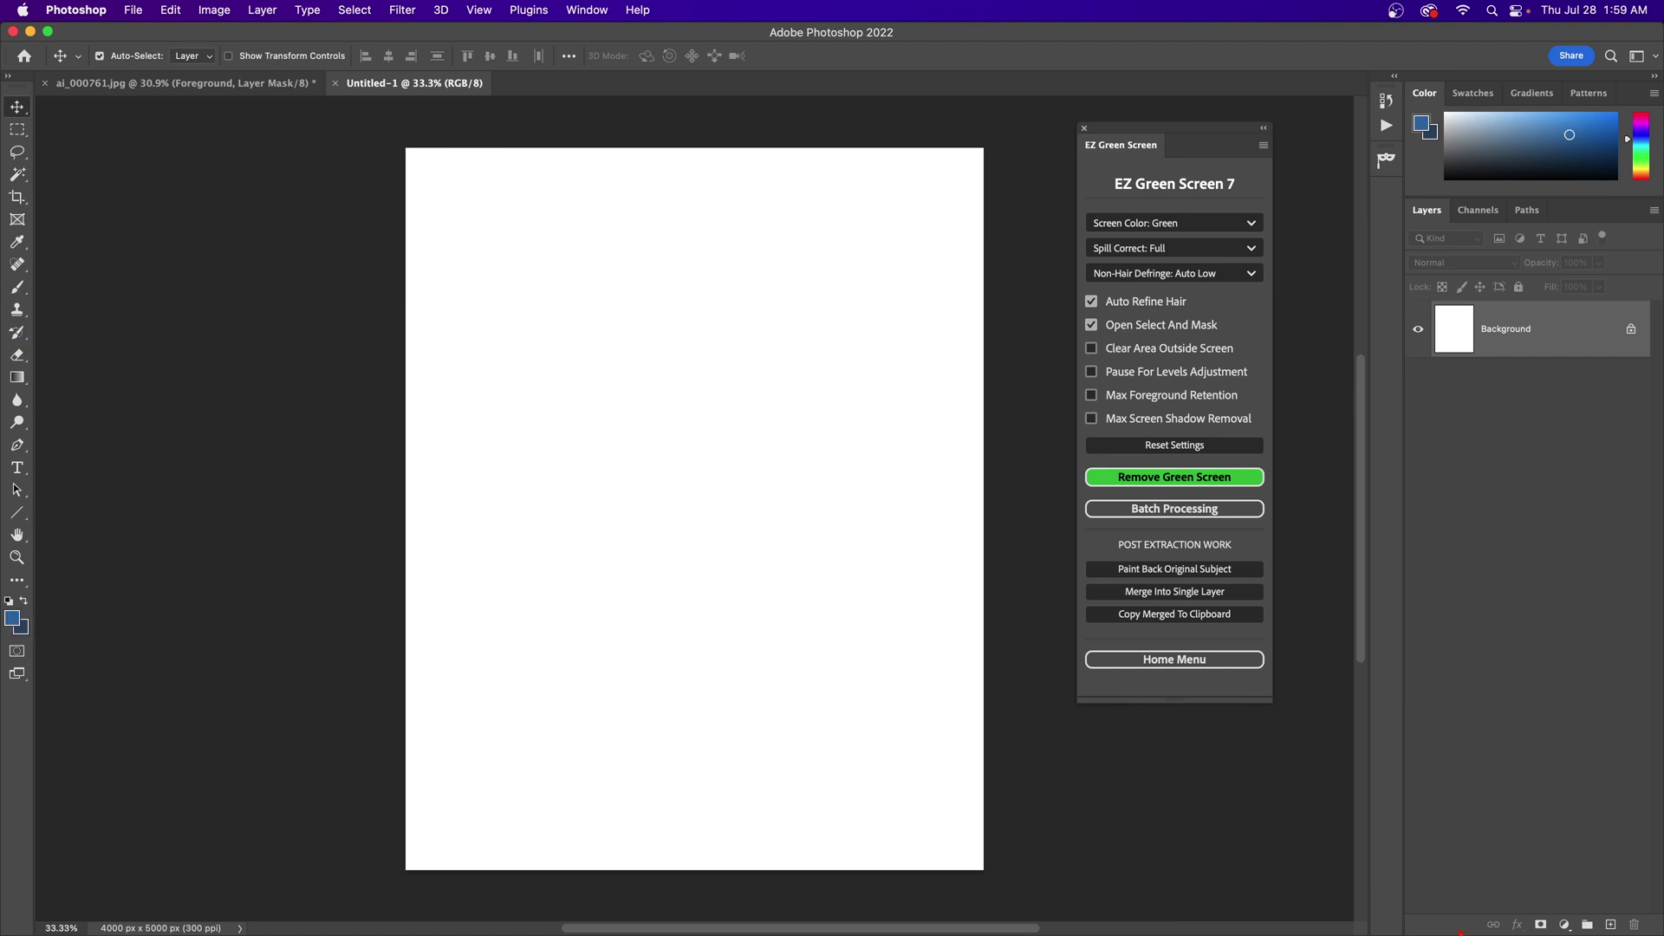
- Add a Solid Color fill layer in neutral gray 6f6f6f above the background
{"action": "left_click", "coordinate": [1565, 925]}
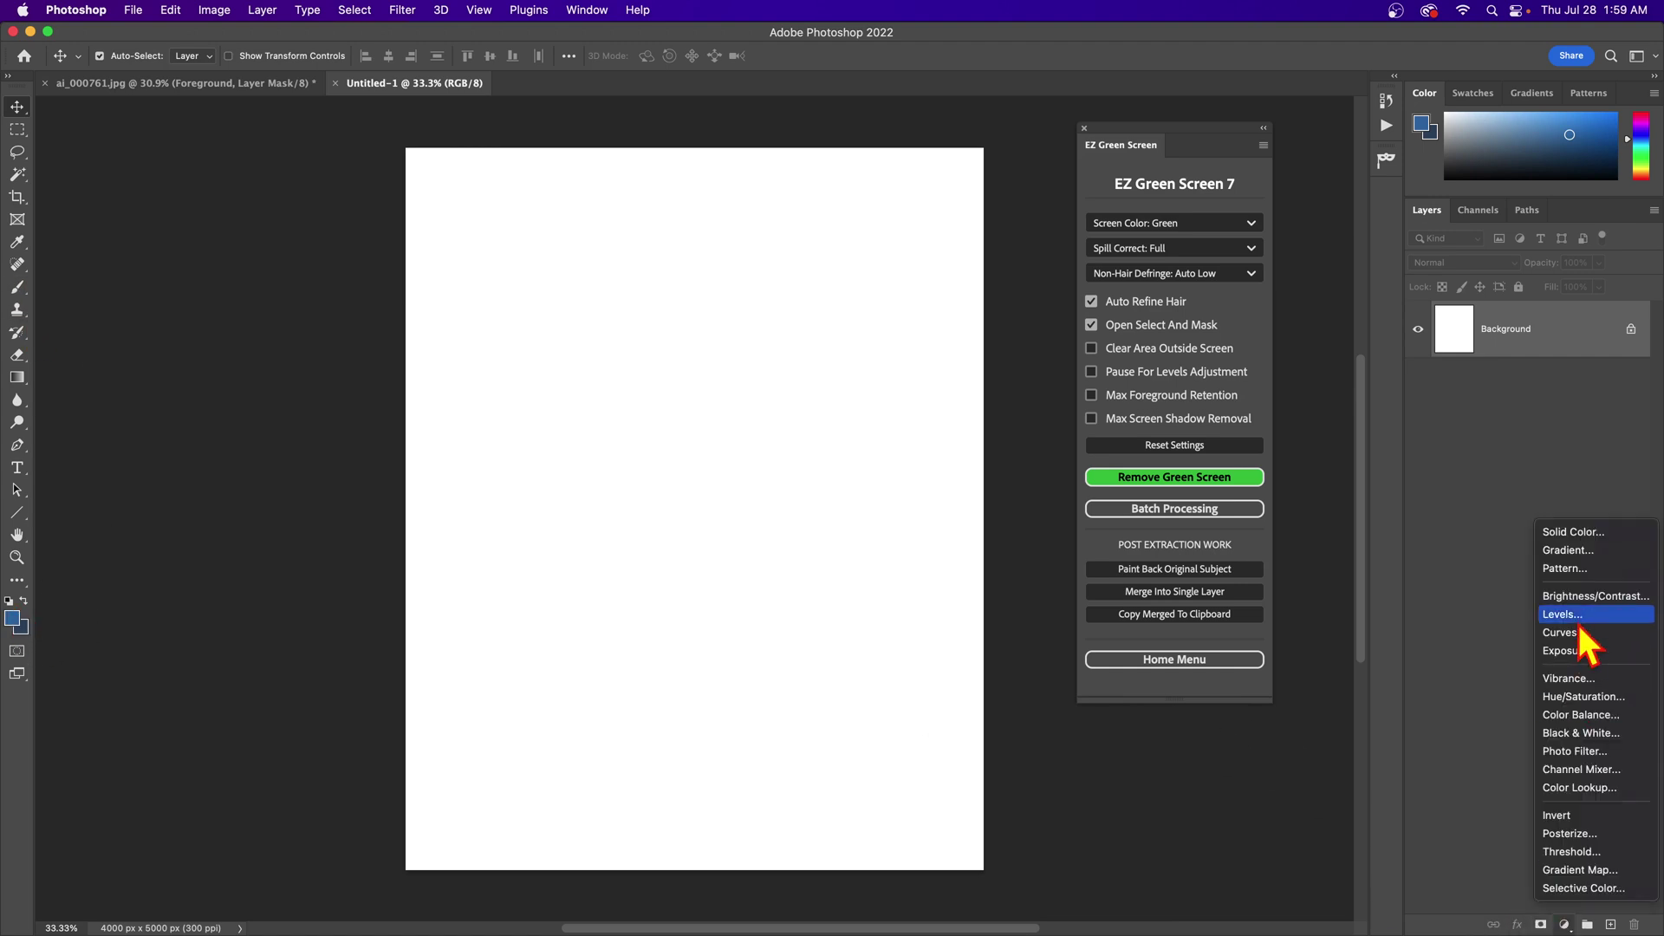
{"action": "left_click", "coordinate": [1572, 534]}
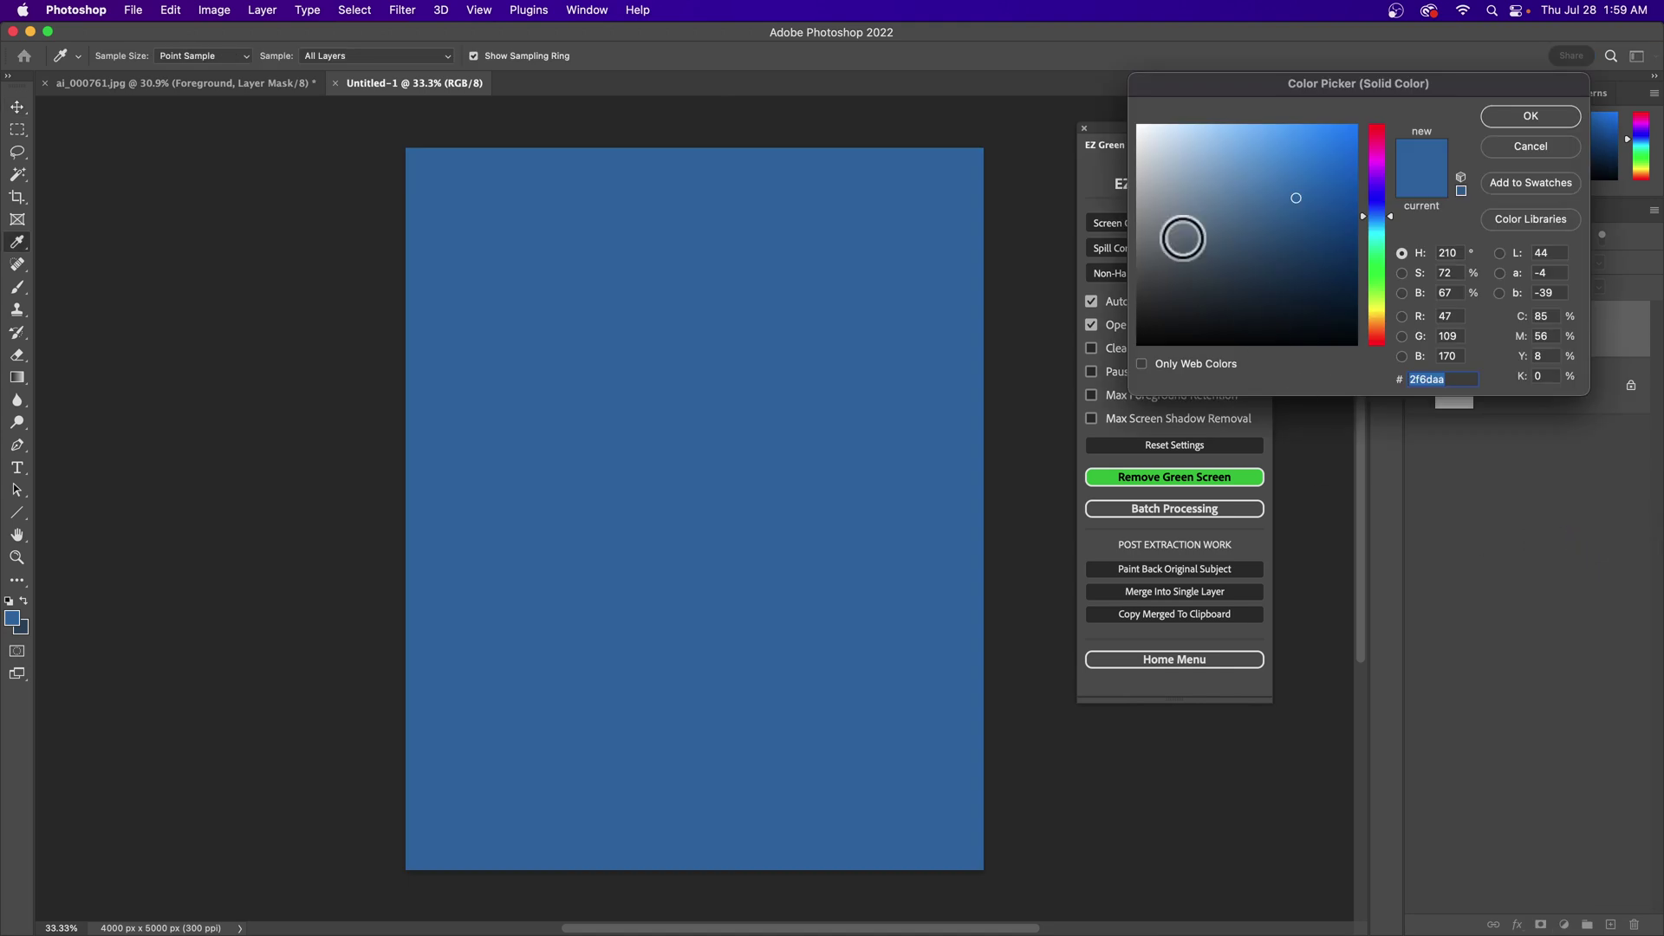
{"action": "left_click_drag", "start_coordinate": [1181, 237], "coordinate": [1123, 252]}
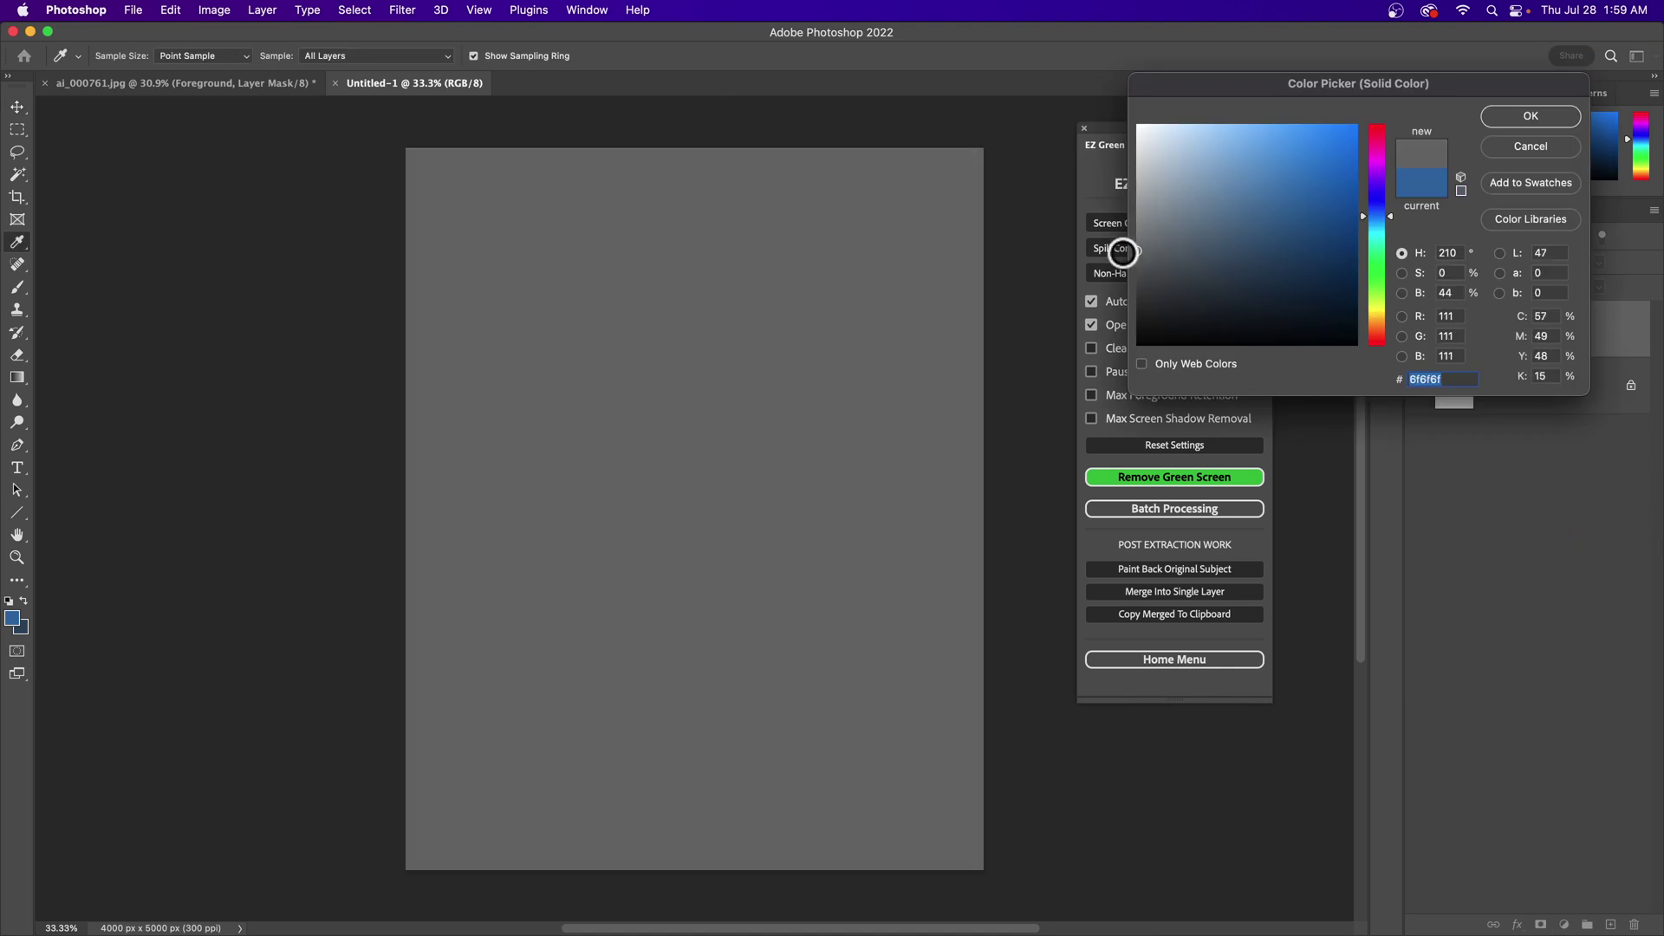
{"action": "left_click", "coordinate": [1531, 116]}
{"action": "key", "text": "v"}
- Copy only the masked Foreground layer from ai_000761.jpg into Untitled-1, place the player's whole head in frame and inspect the hair edges
{"action": "left_click", "coordinate": [113, 83]}
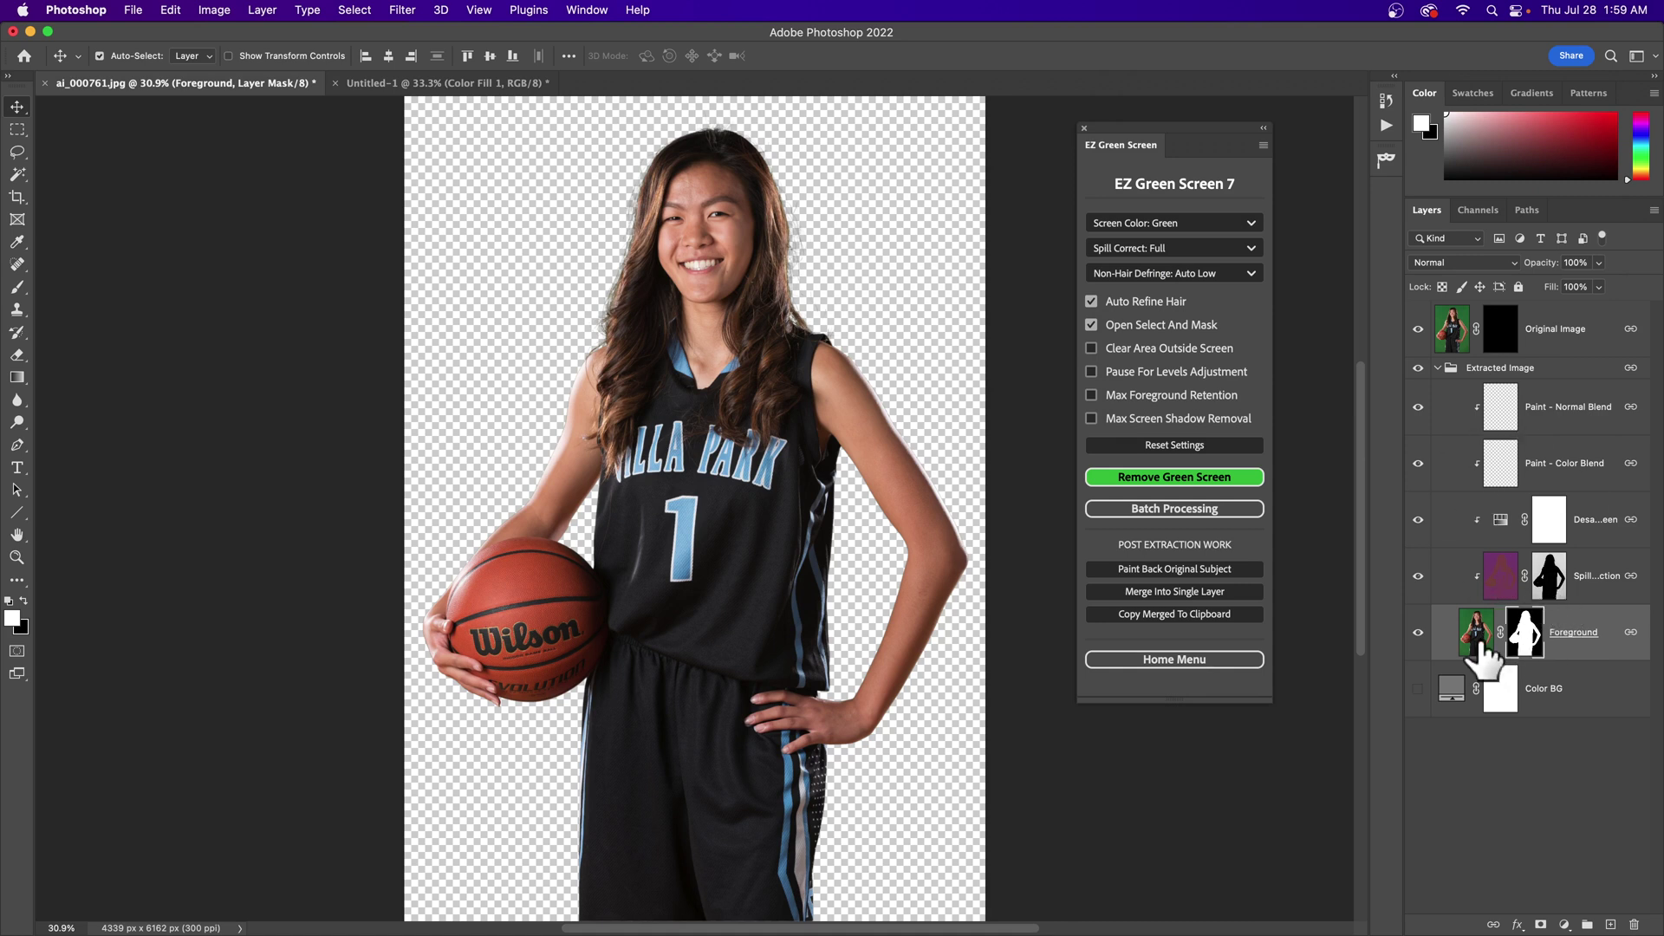
{"action": "left_click_drag", "start_coordinate": [1481, 646], "coordinate": [588, 424]}
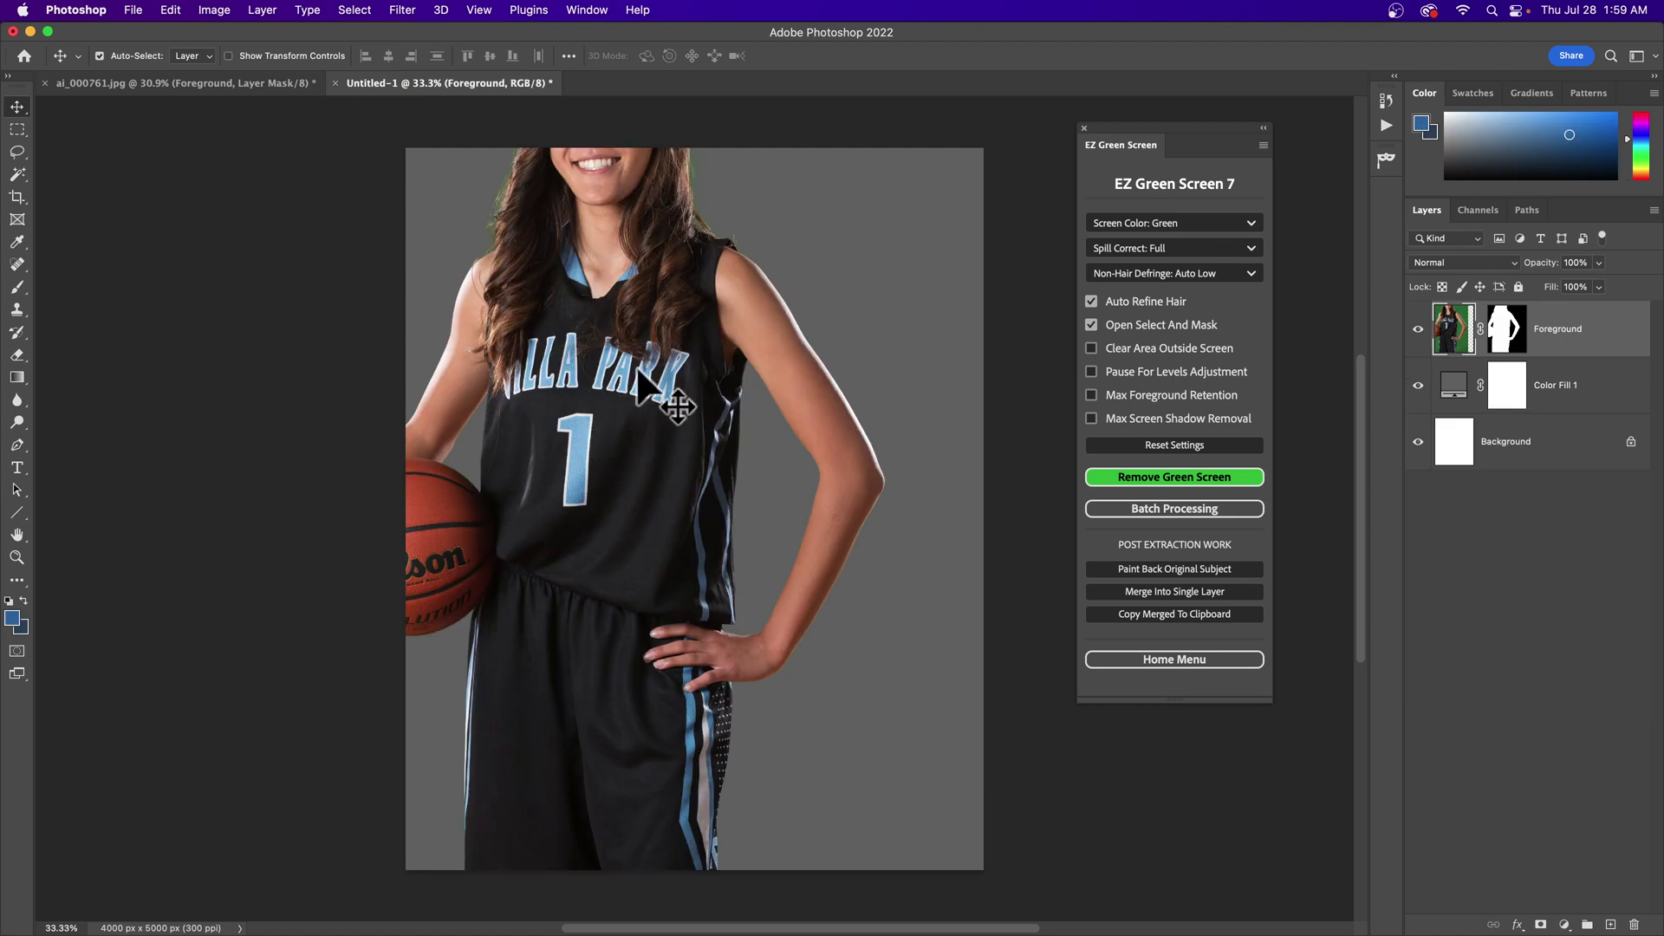
{"action": "left_click_drag", "start_coordinate": [661, 260], "coordinate": [573, 481]}
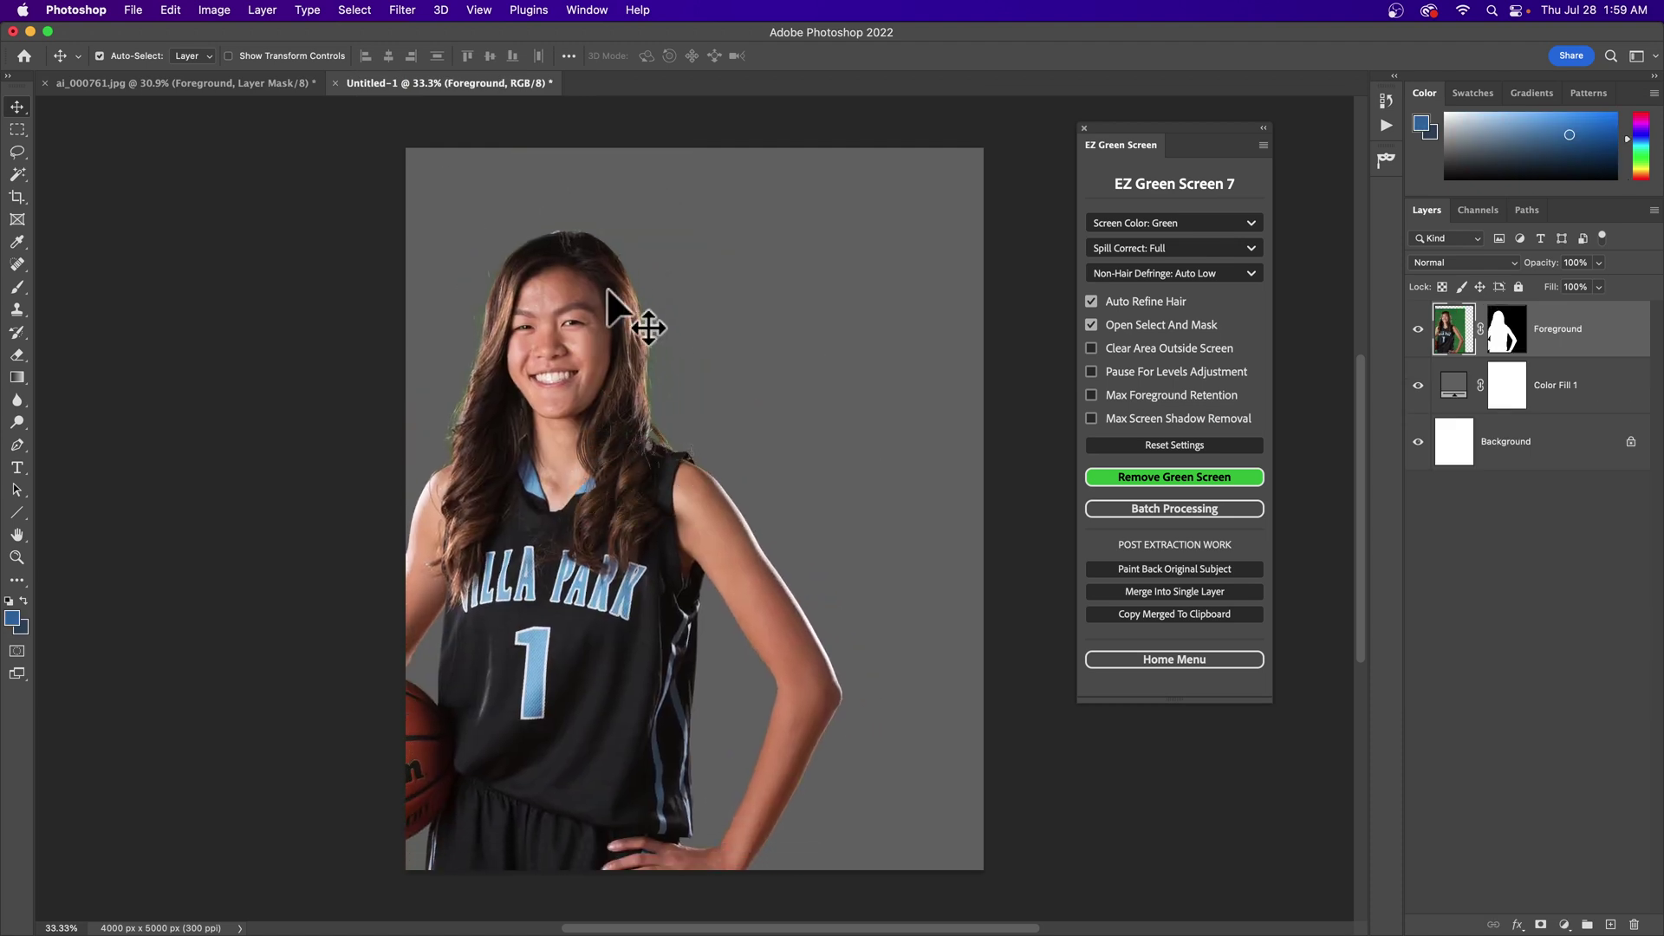
{"action": "key", "text": "super+equal"}
{"action": "key", "text": "super+equal"}
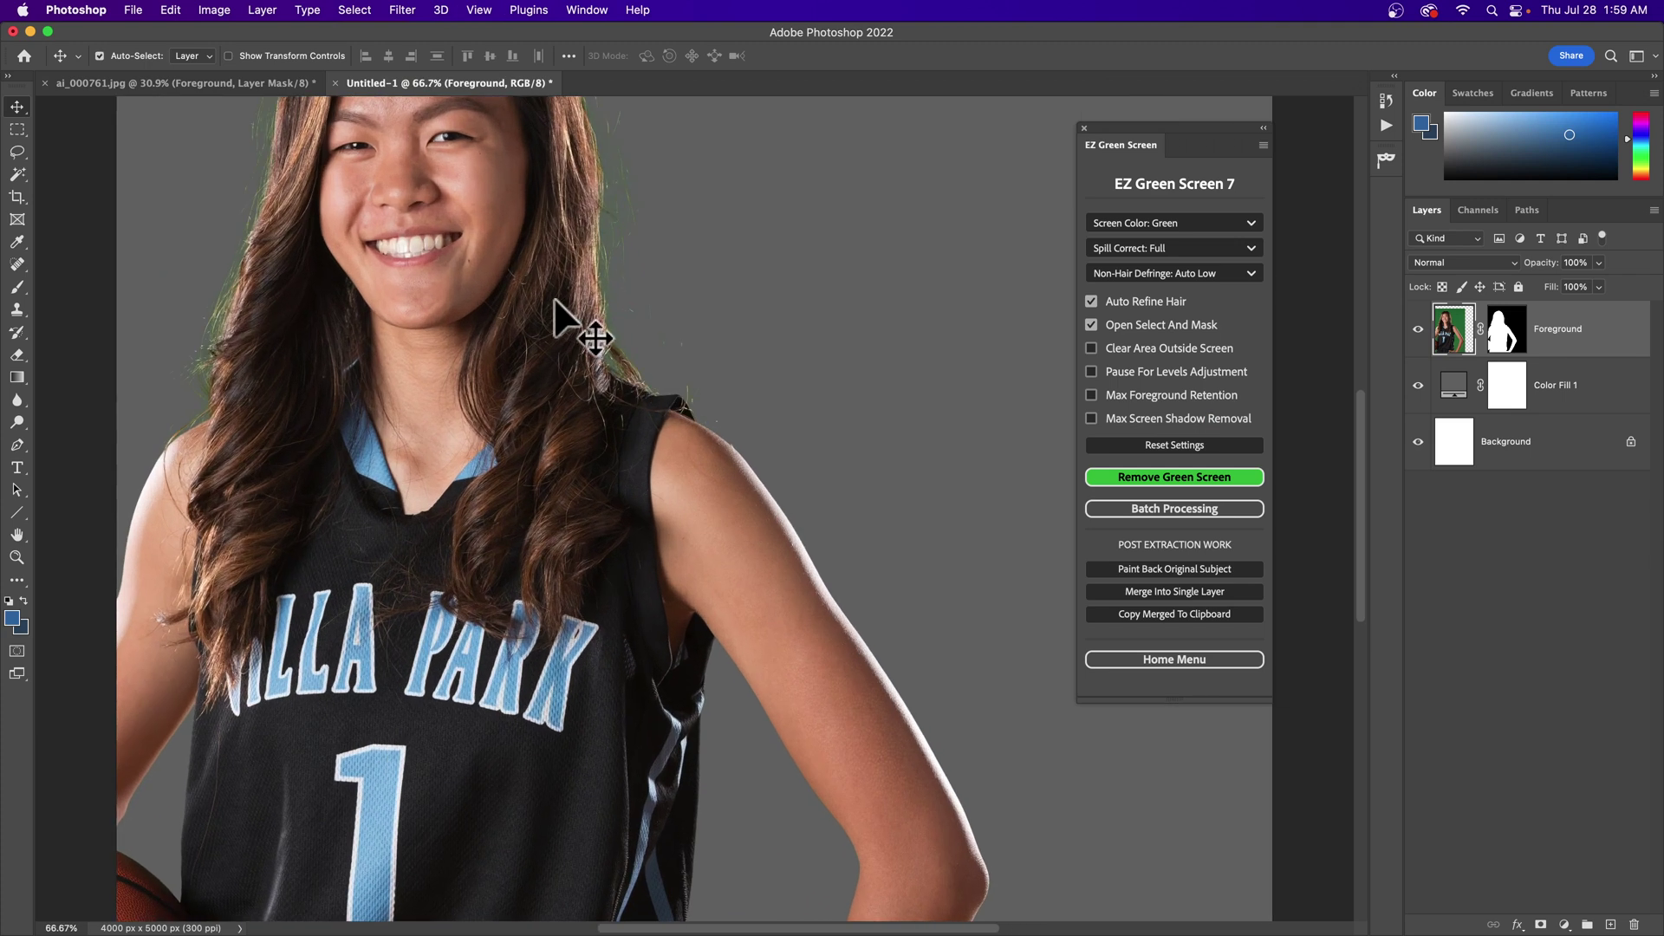
{"action": "scroll", "coordinate": [557, 298], "scroll_direction": "up", "scroll_amount": 2}
{"action": "scroll", "coordinate": [558, 298], "scroll_direction": "up", "scroll_amount": 2}
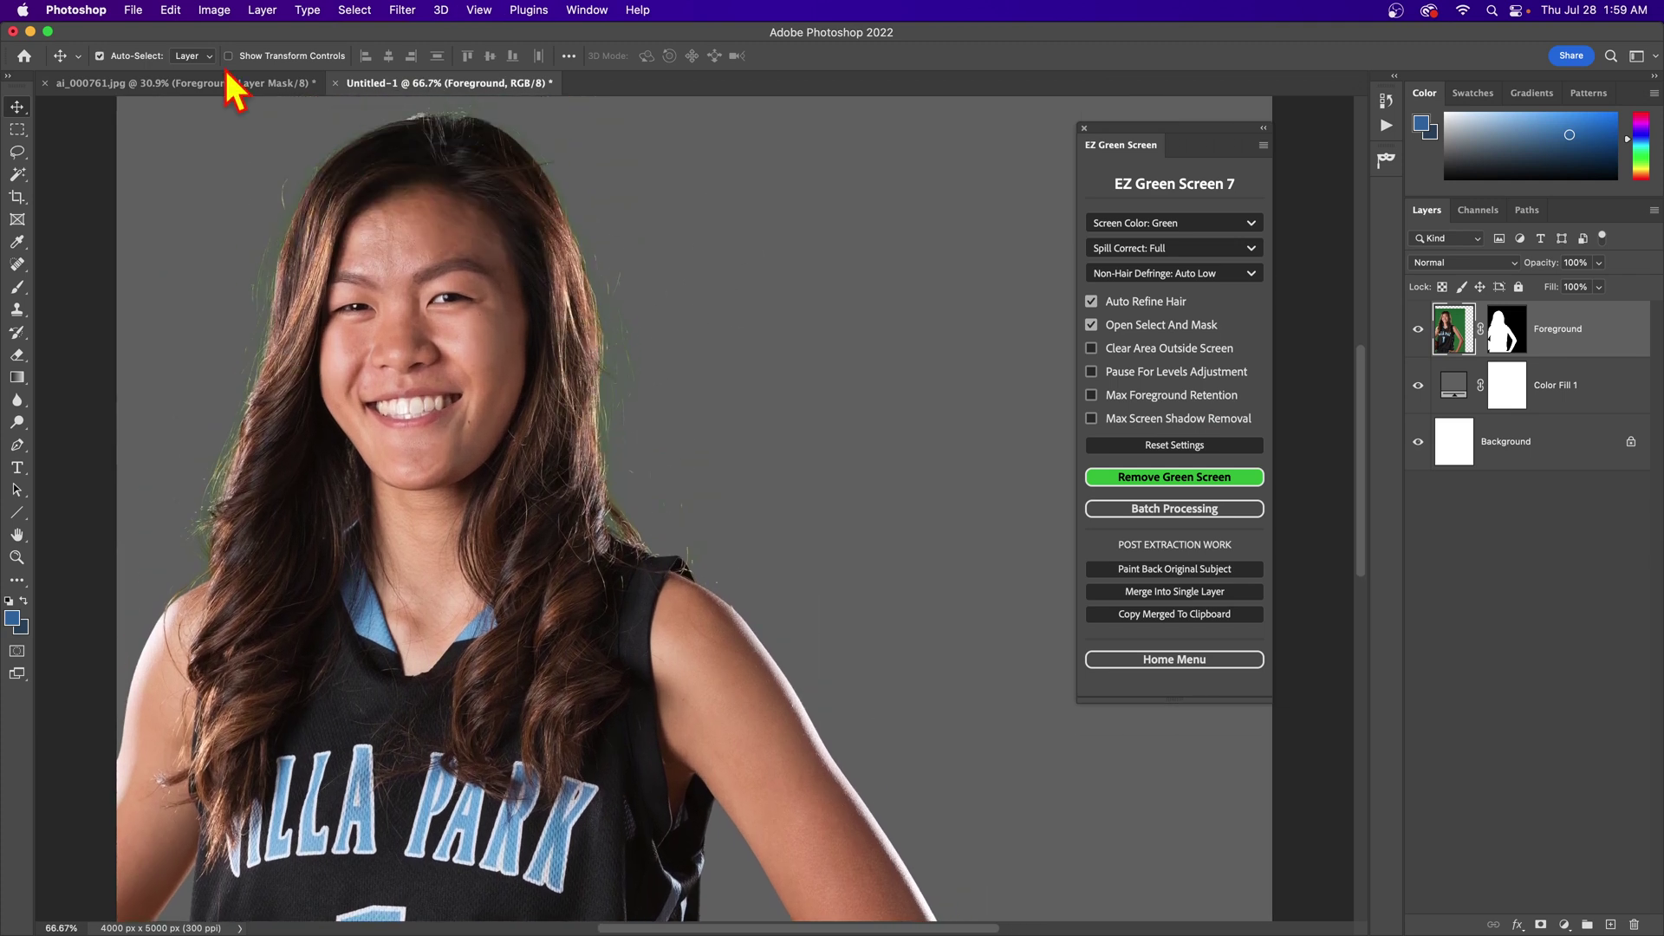
- Merge the extraction in ai_000761.jpg into a single layer and place a copy beside the first player in Untitled-1
{"action": "left_click", "coordinate": [194, 82]}
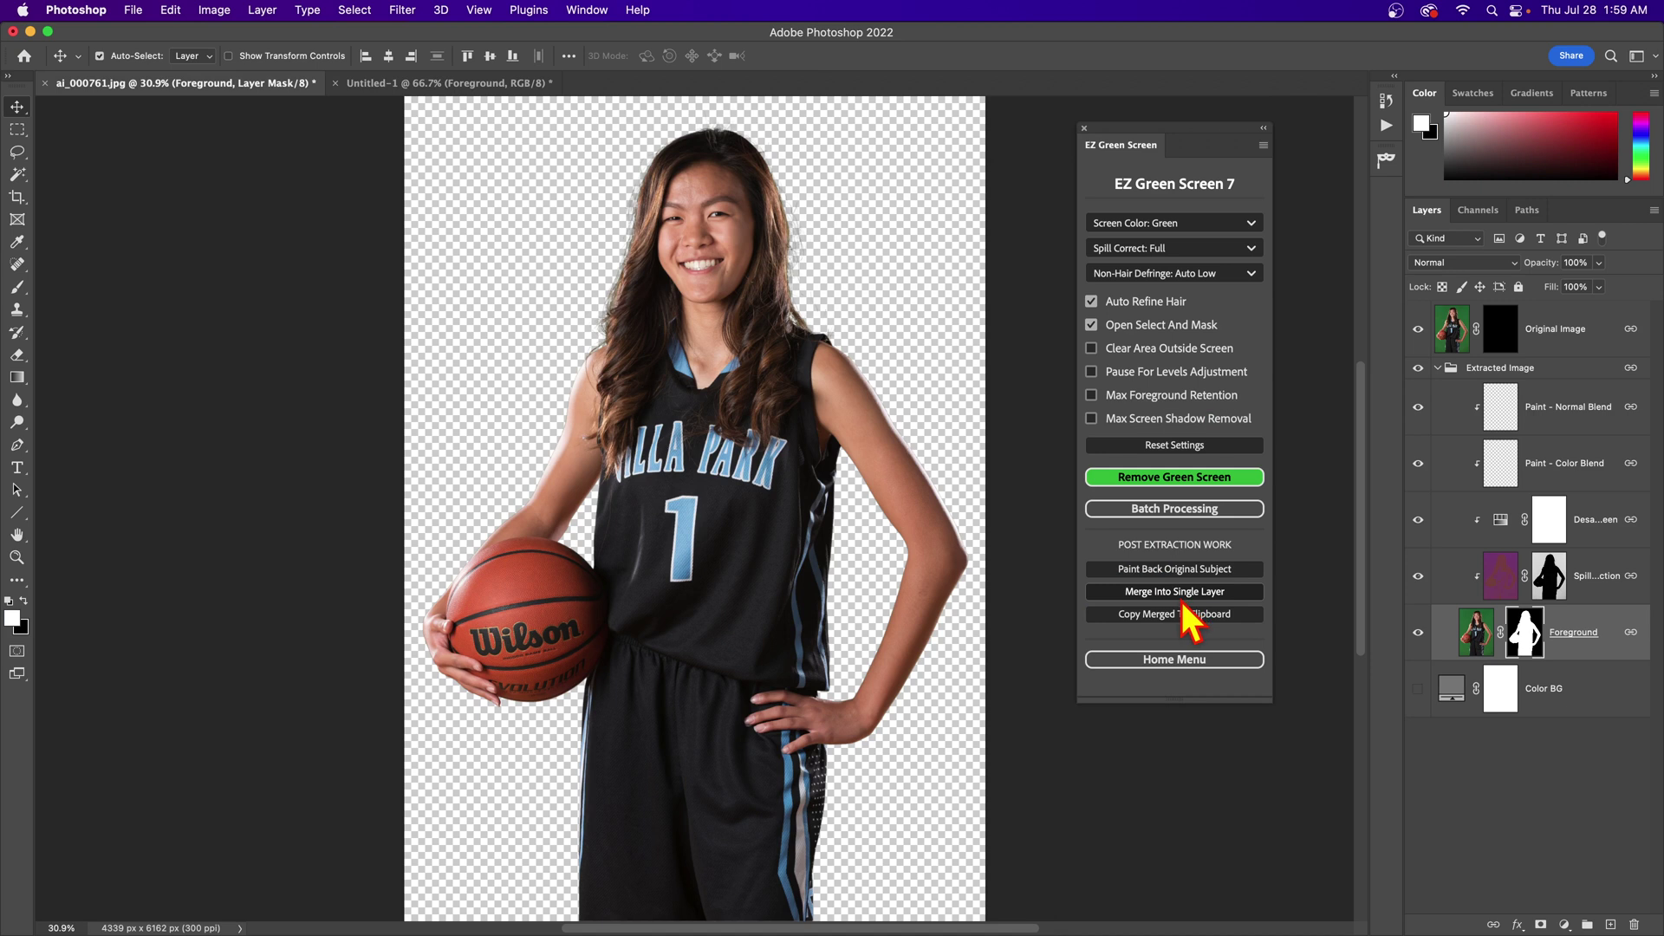
{"action": "left_click", "coordinate": [1181, 592]}
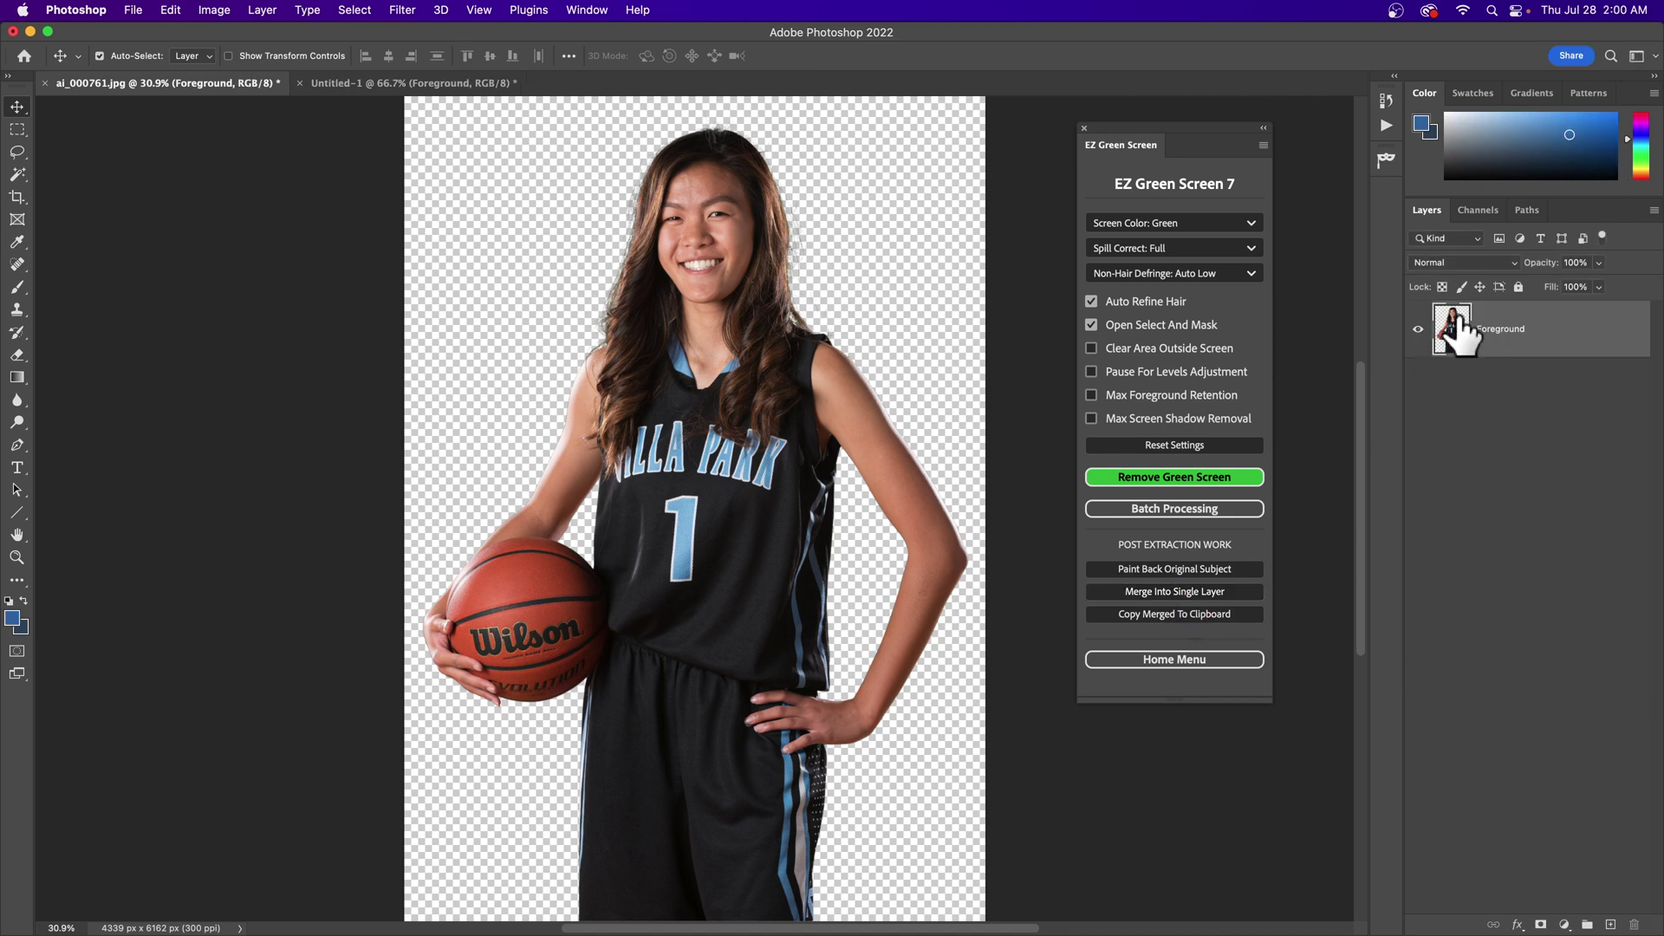
{"action": "left_click_drag", "start_coordinate": [1456, 342], "coordinate": [815, 381]}
{"action": "left_click_drag", "start_coordinate": [767, 122], "coordinate": [827, 645]}
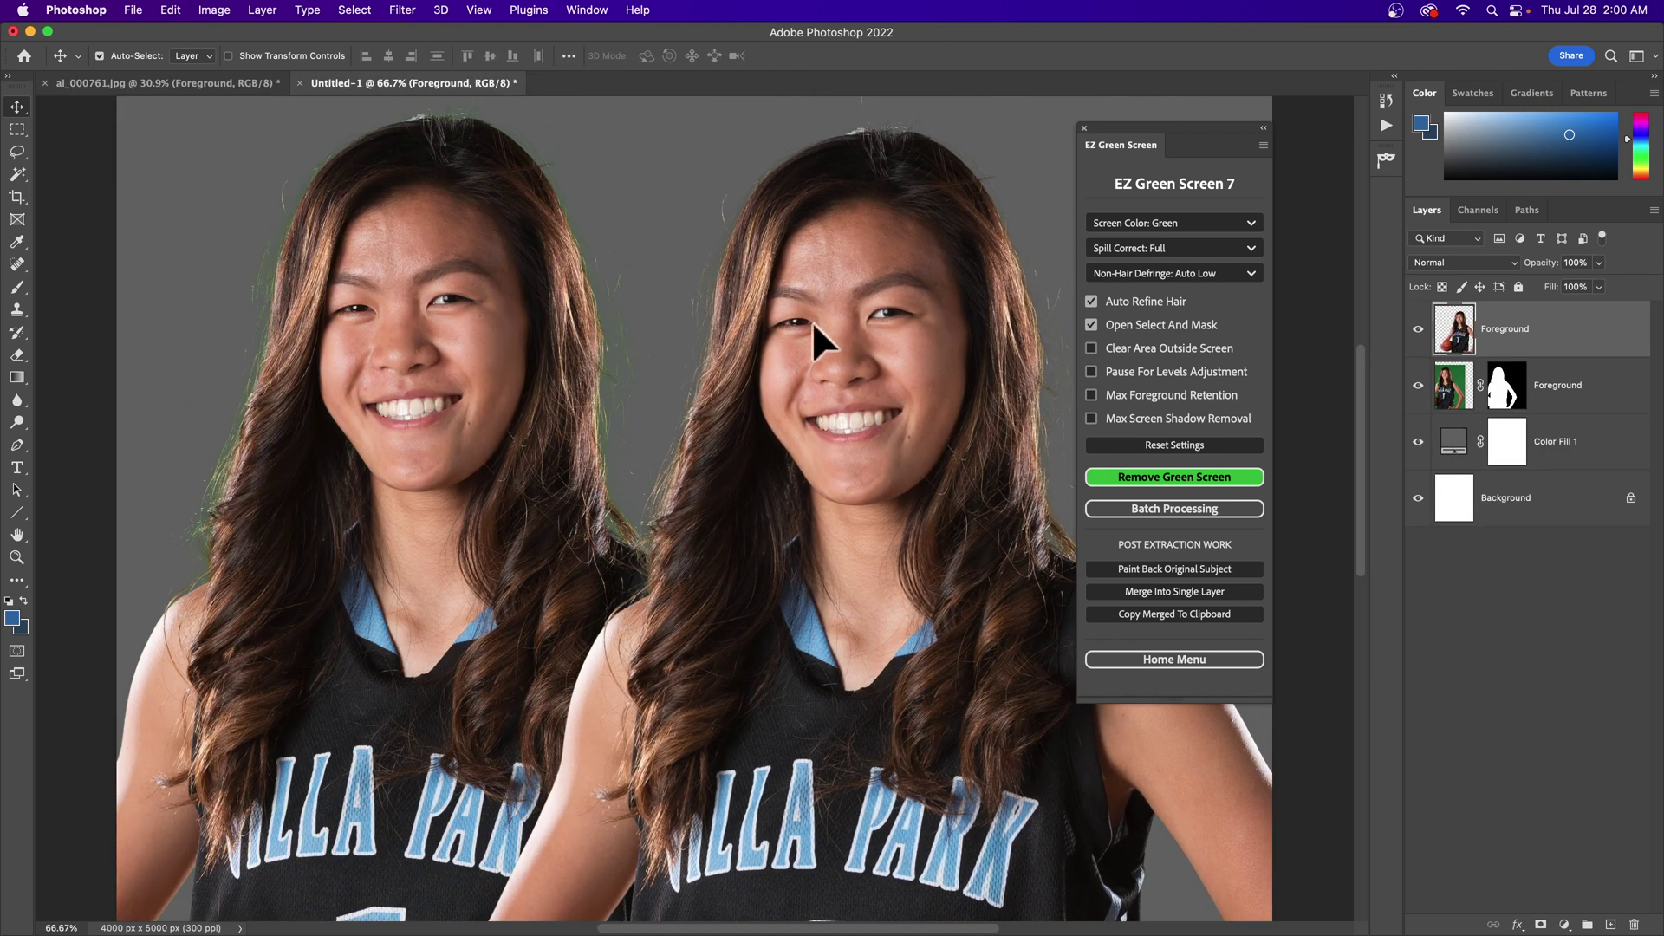
{"action": "left_click_drag", "start_coordinate": [813, 322], "coordinate": [788, 315]}
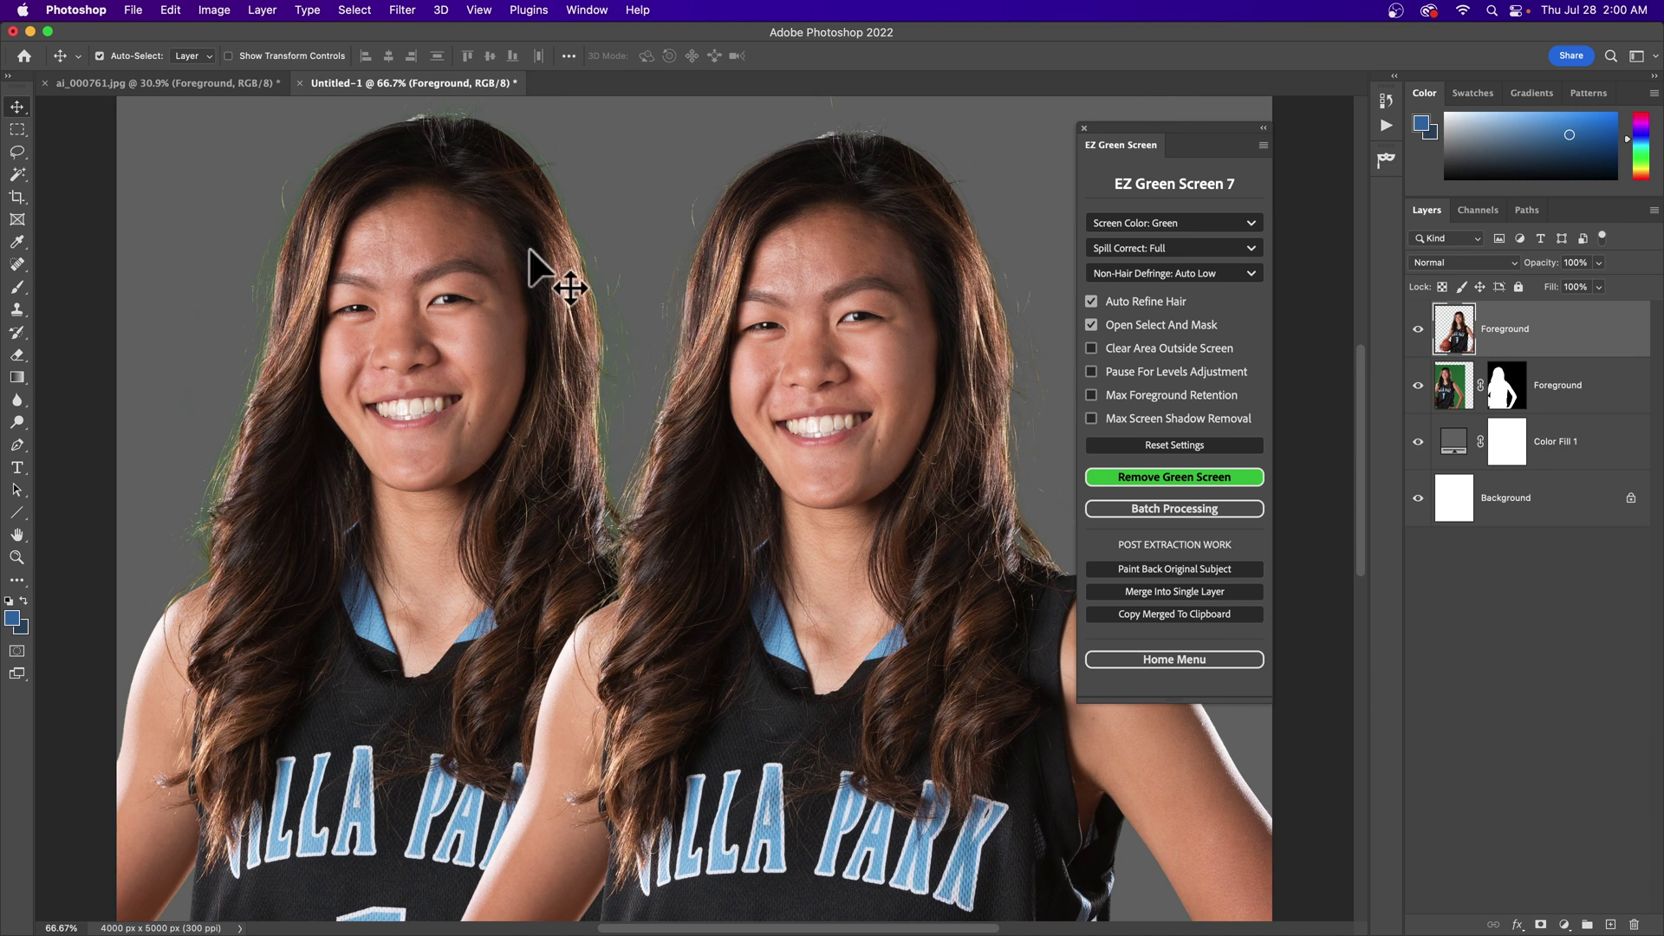
- Undo the merge in ai_000761.jpg, then use Copy Merged To Clipboard and paste the player into Untitled-1
{"action": "left_click", "coordinate": [218, 84]}
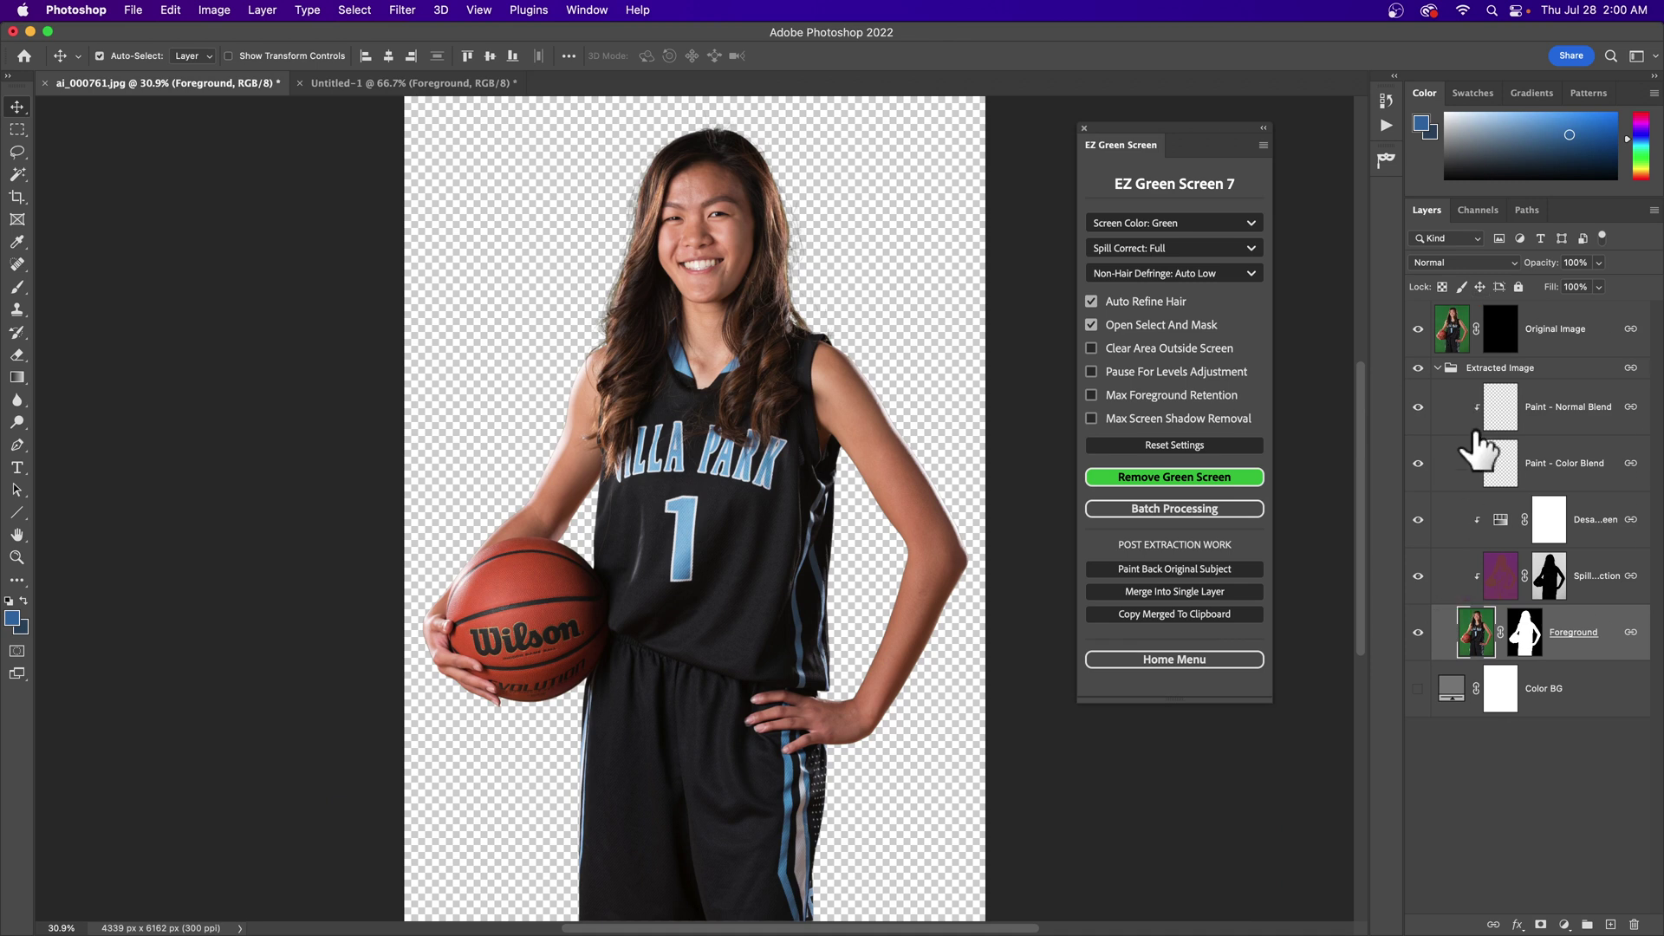
{"action": "left_click", "coordinate": [1176, 615]}
{"action": "left_click", "coordinate": [381, 84]}
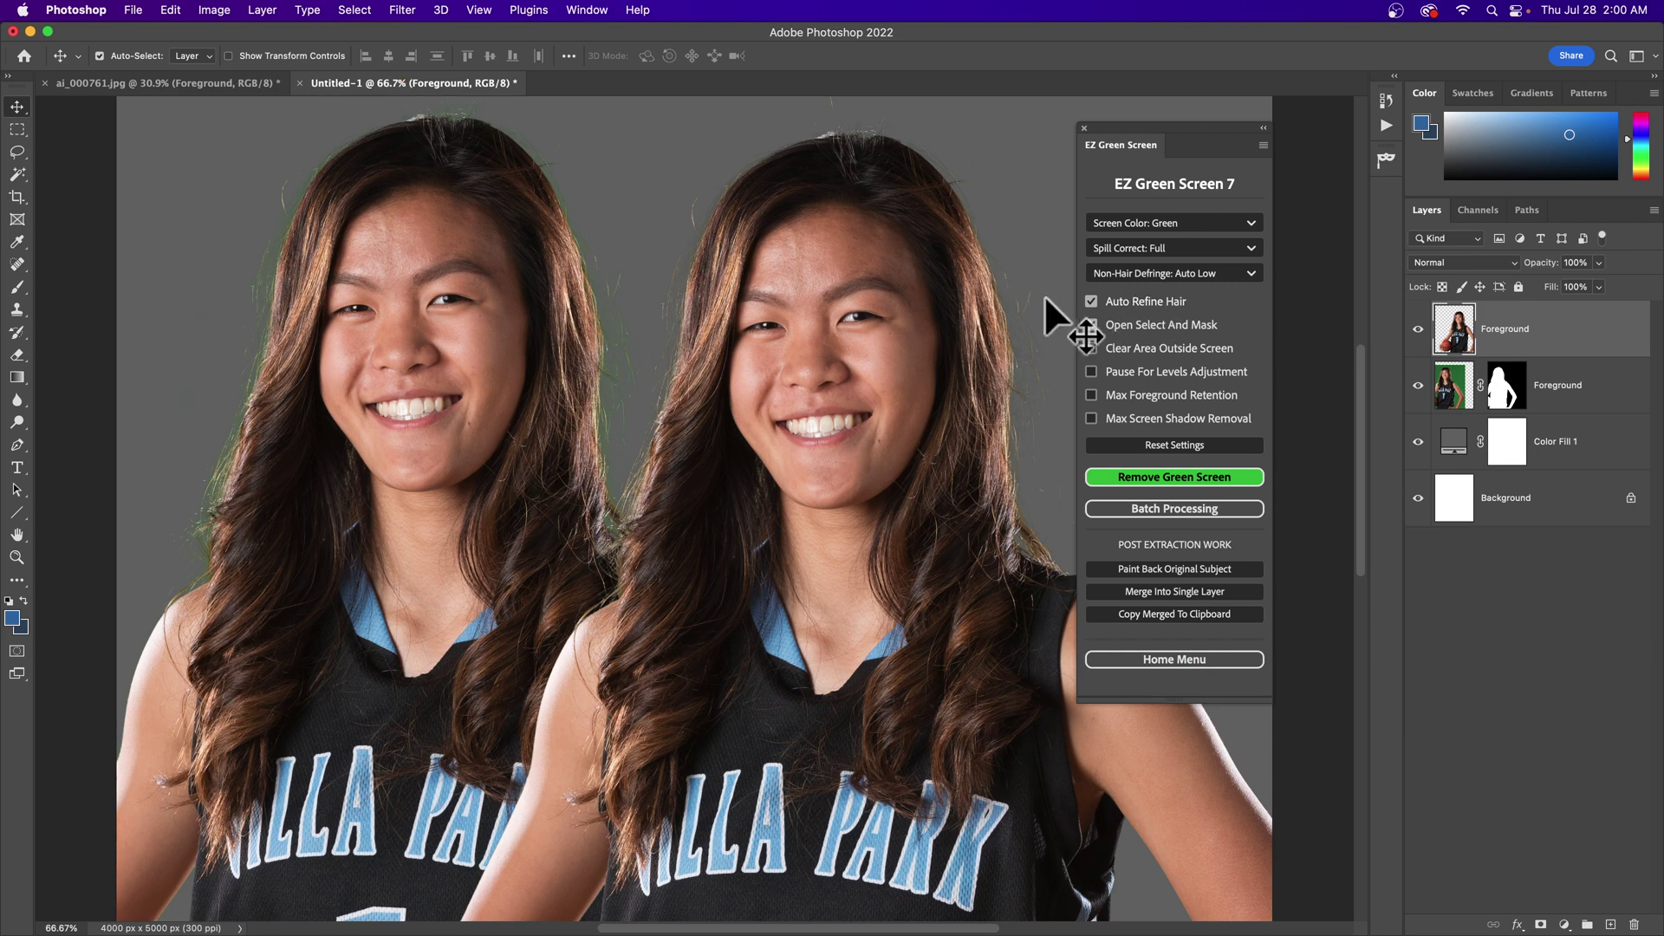
{"action": "left_click_drag", "start_coordinate": [1043, 295], "coordinate": [1014, 300]}
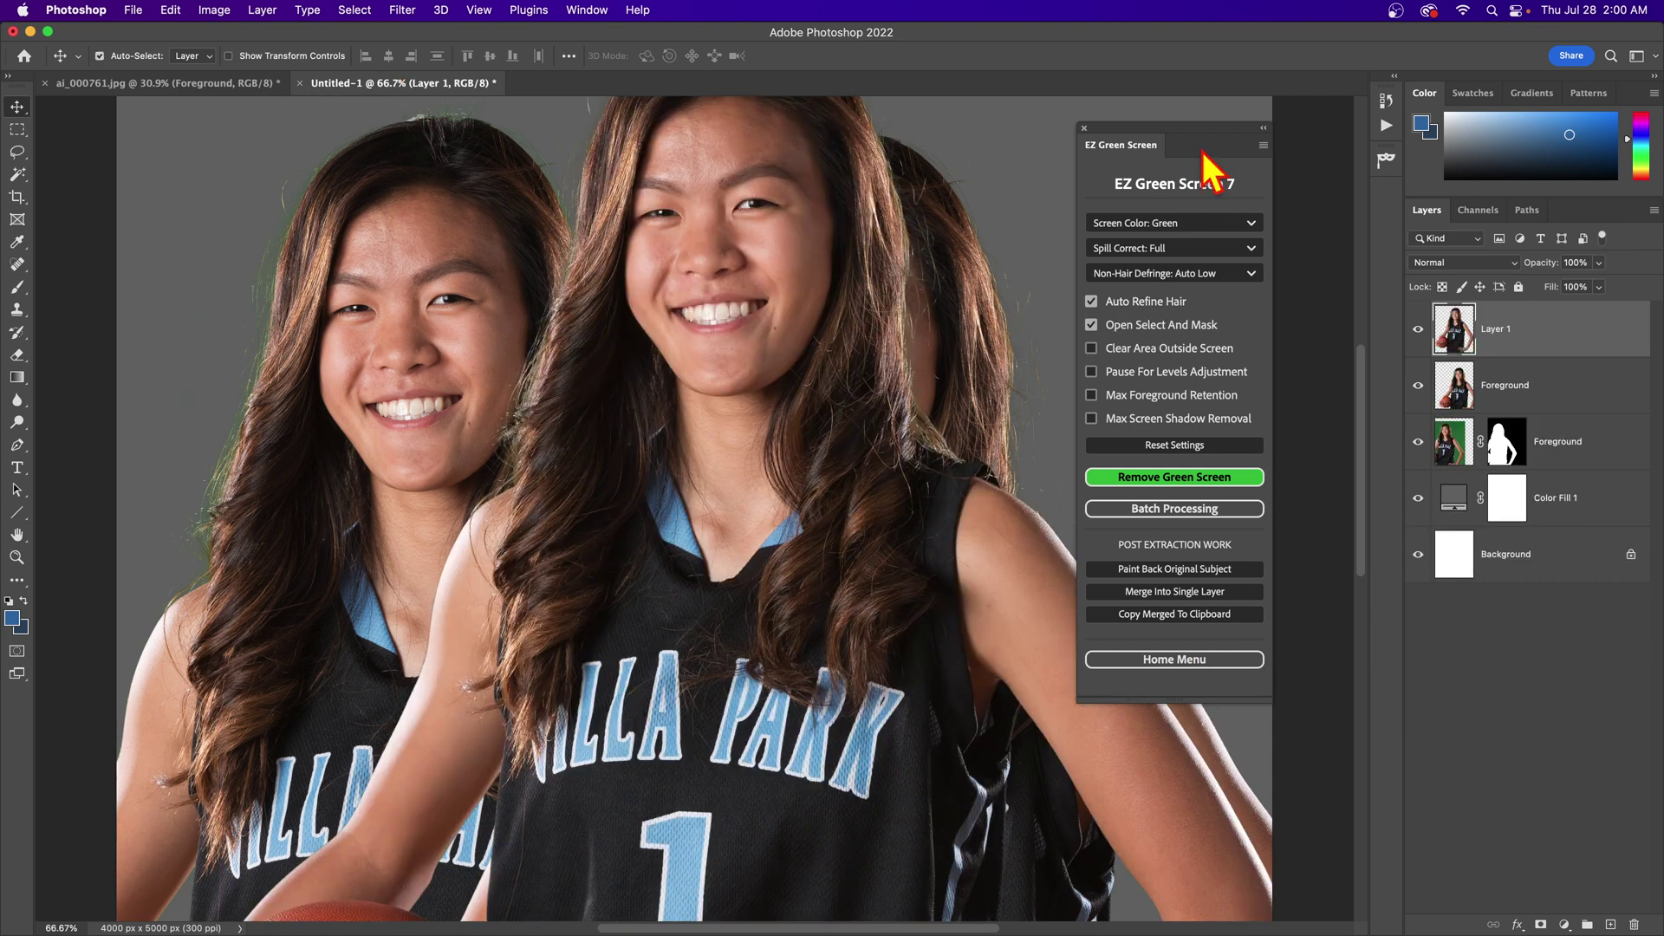
- Collapse the EZ Green Screen panel into the dock and move the pasted Layer 1 player to the right of the other two
{"action": "left_click_drag", "start_coordinate": [1159, 142], "coordinate": [1393, 215]}
{"action": "left_click_drag", "start_coordinate": [1077, 297], "coordinate": [1071, 286]}
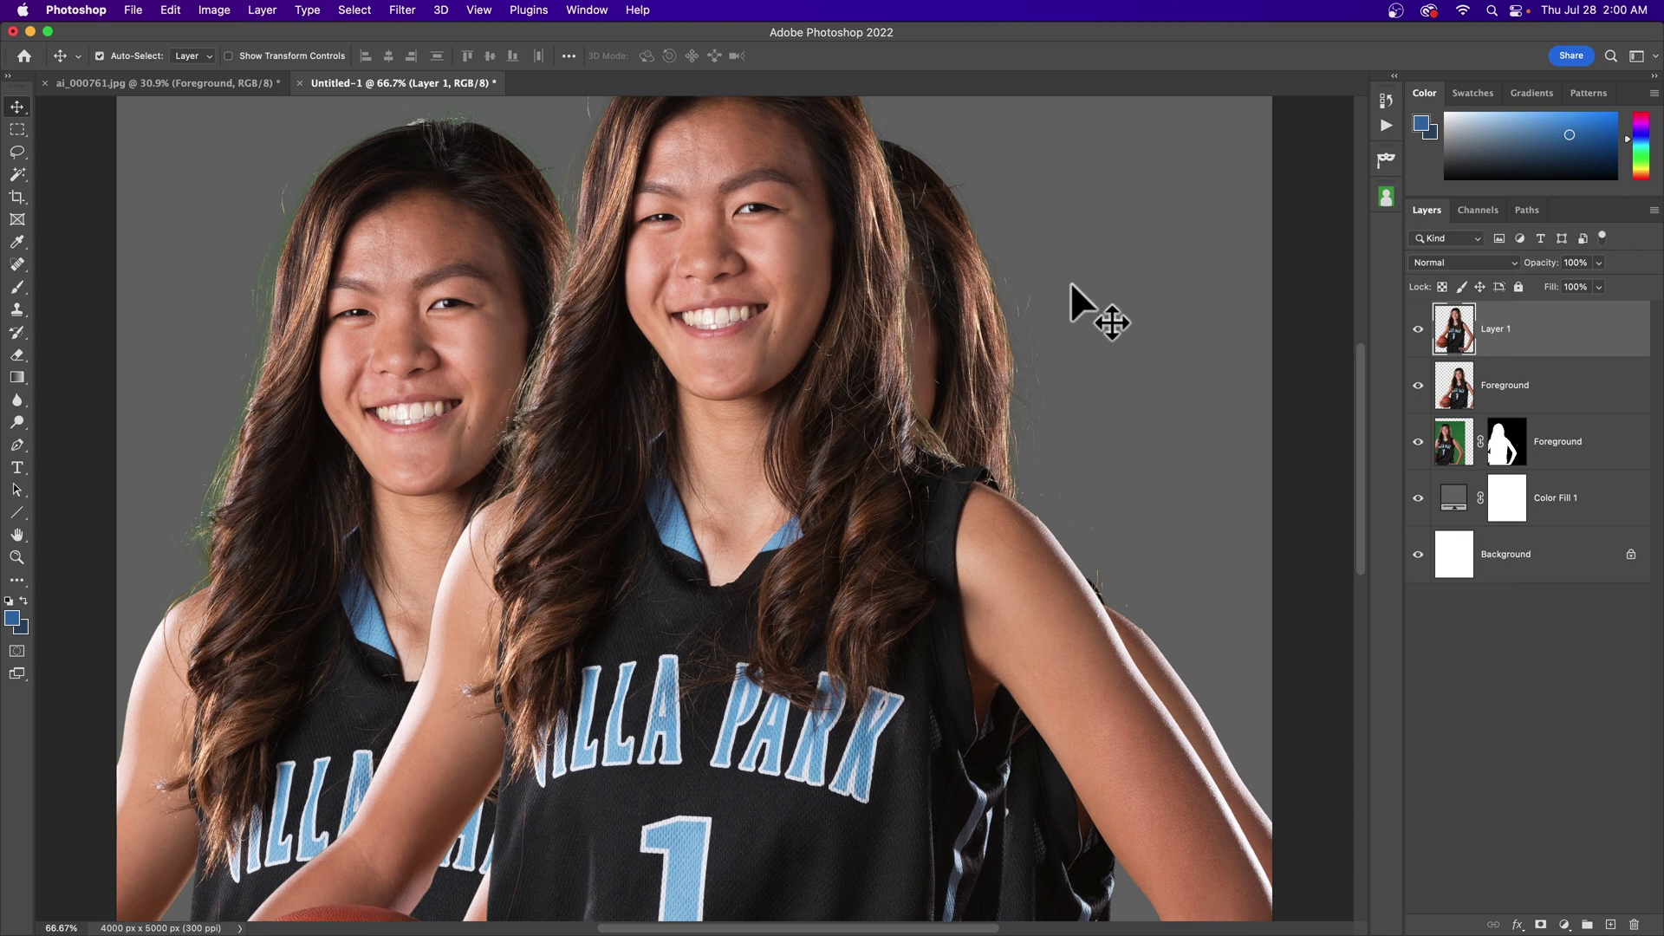
{"action": "key", "text": "super+minus"}
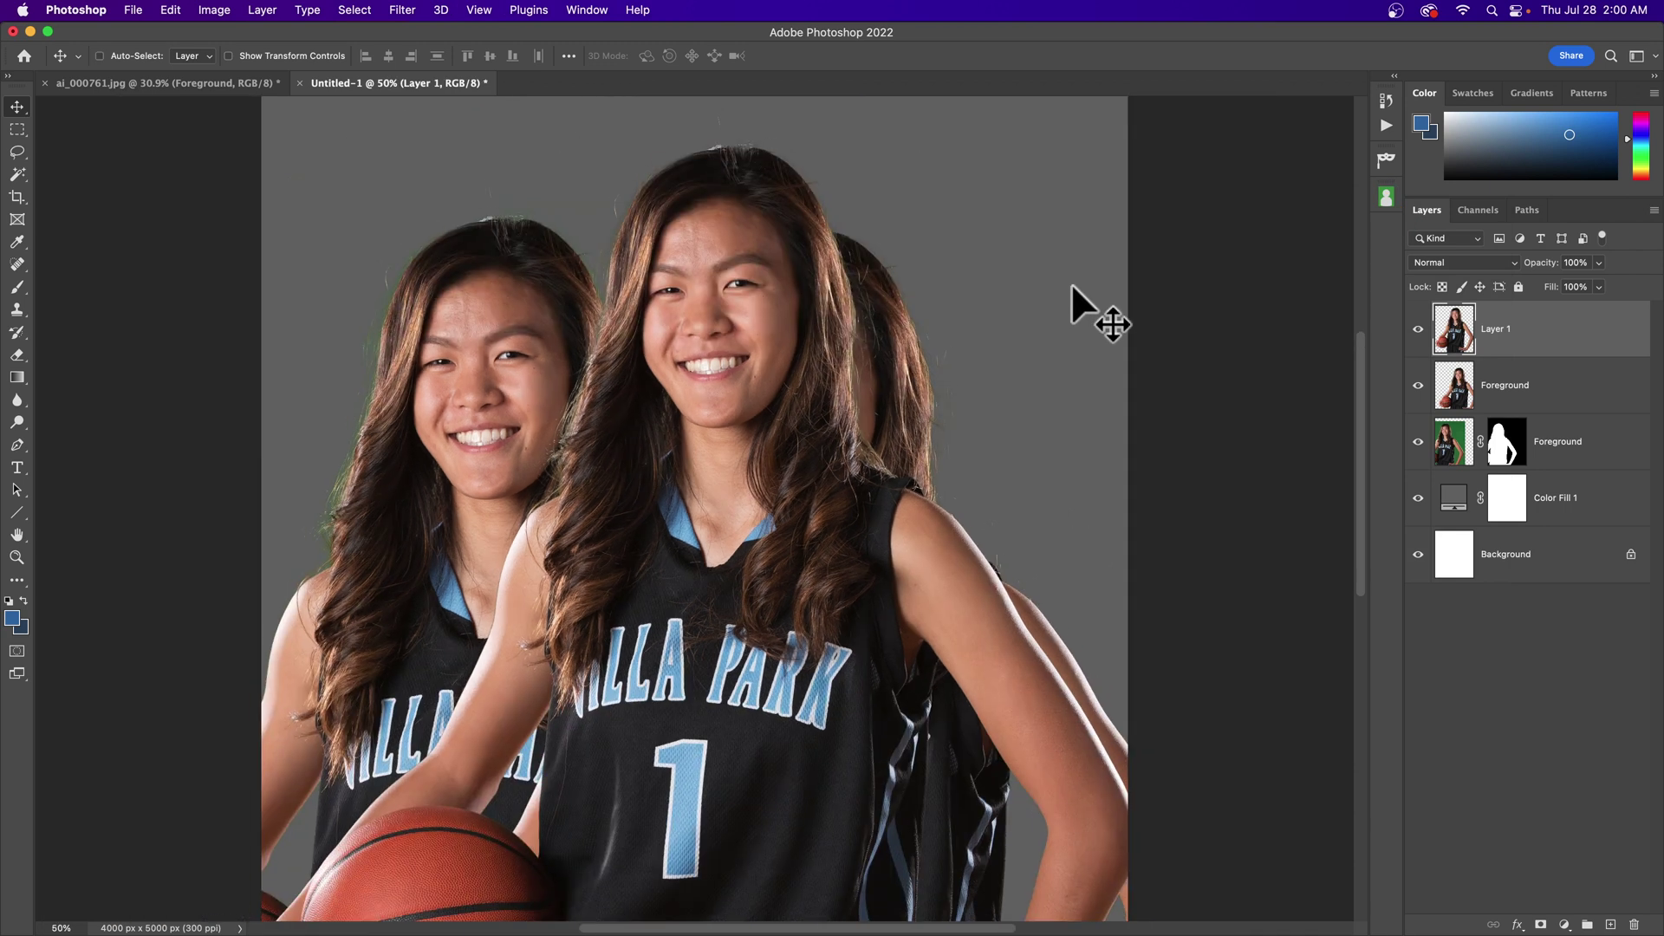
{"action": "key", "text": "super+minus"}
{"action": "left_click_drag", "start_coordinate": [724, 338], "coordinate": [922, 392]}
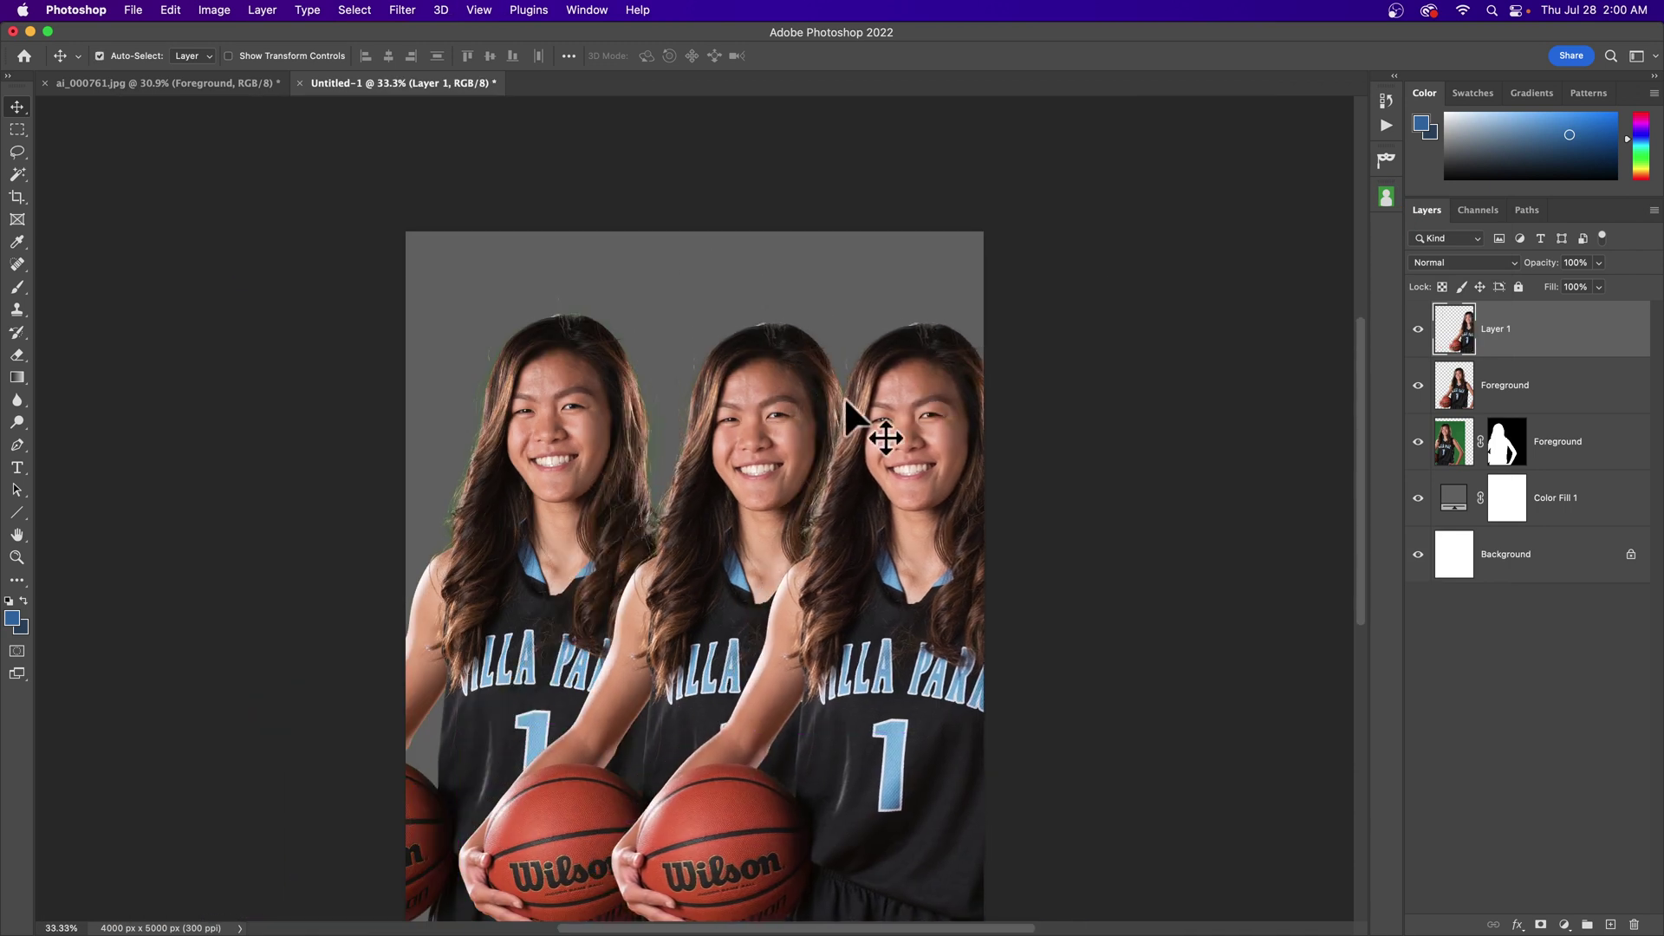
- Shift the unmasked Foreground copy slightly left between the other players and compare the hair edges of all three up close
{"action": "left_click", "coordinate": [1527, 390]}
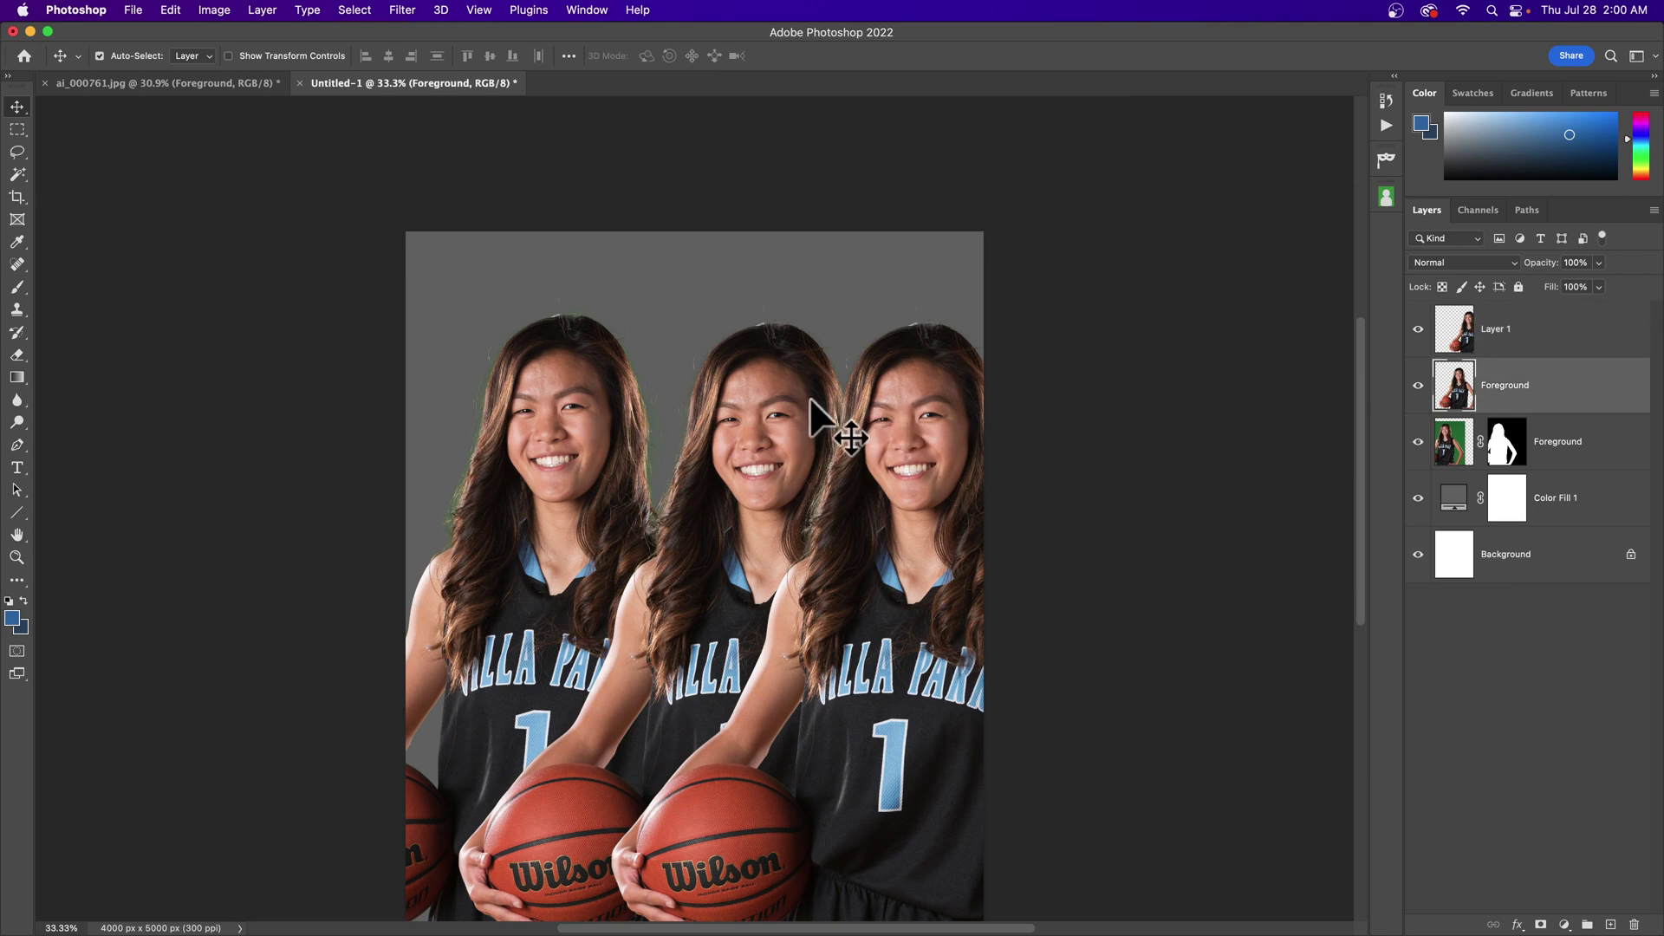
{"action": "left_click_drag", "start_coordinate": [811, 401], "coordinate": [798, 402]}
{"action": "key", "text": "super"}
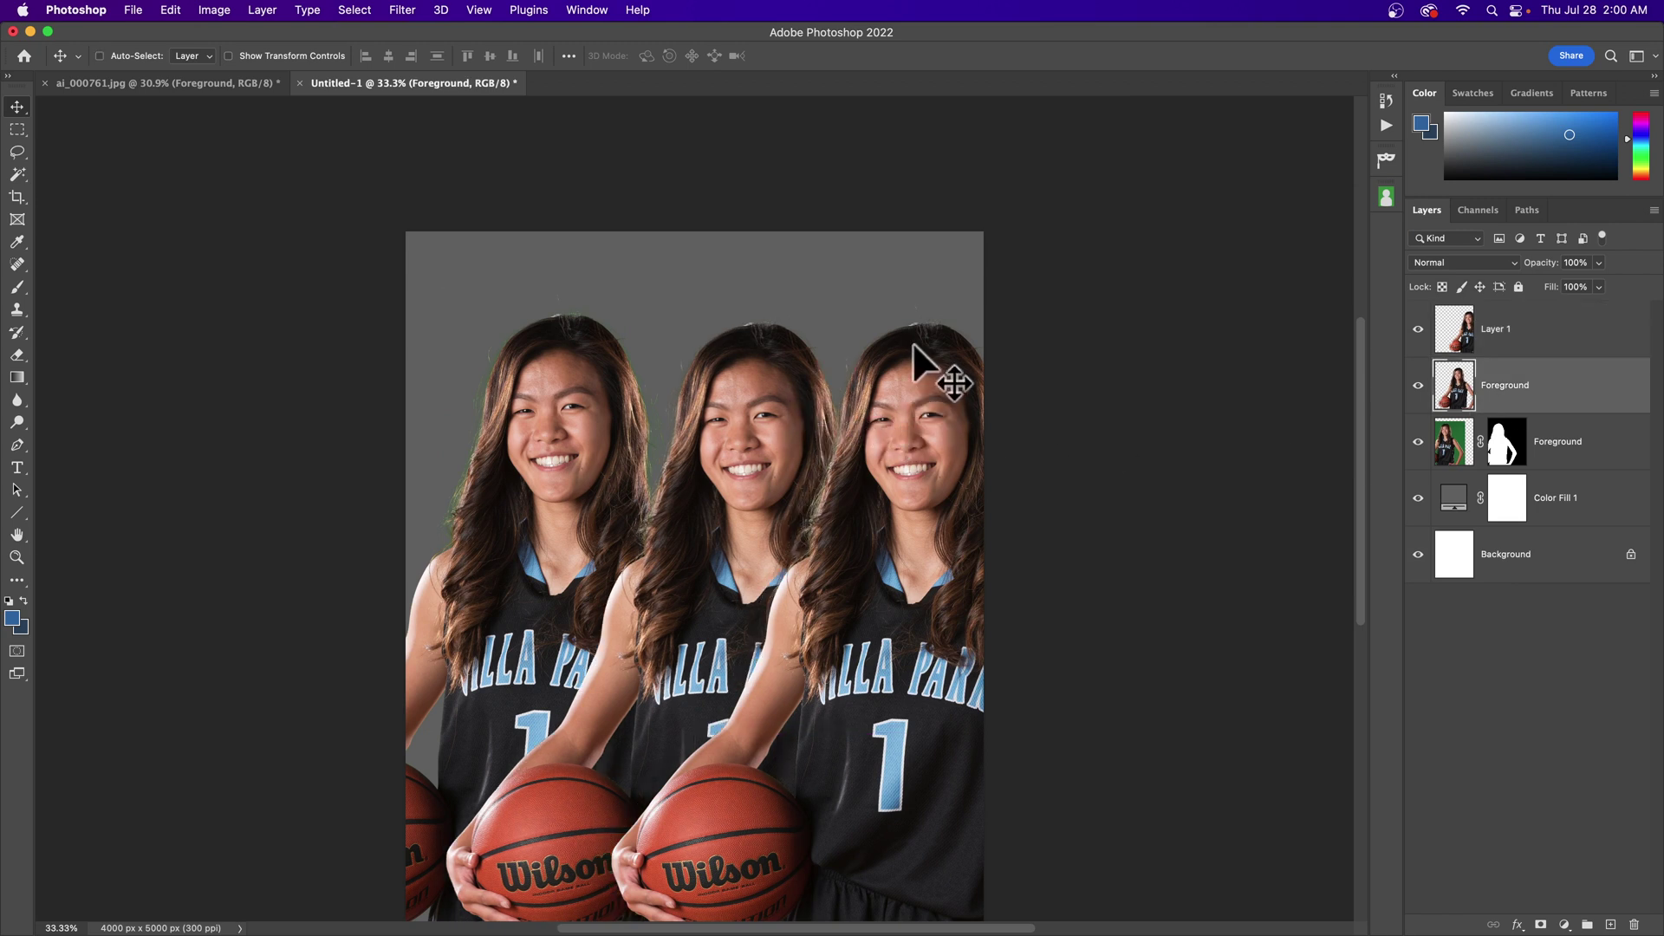
{"action": "key", "text": "super+equal"}
{"action": "key", "text": "super+equal"}
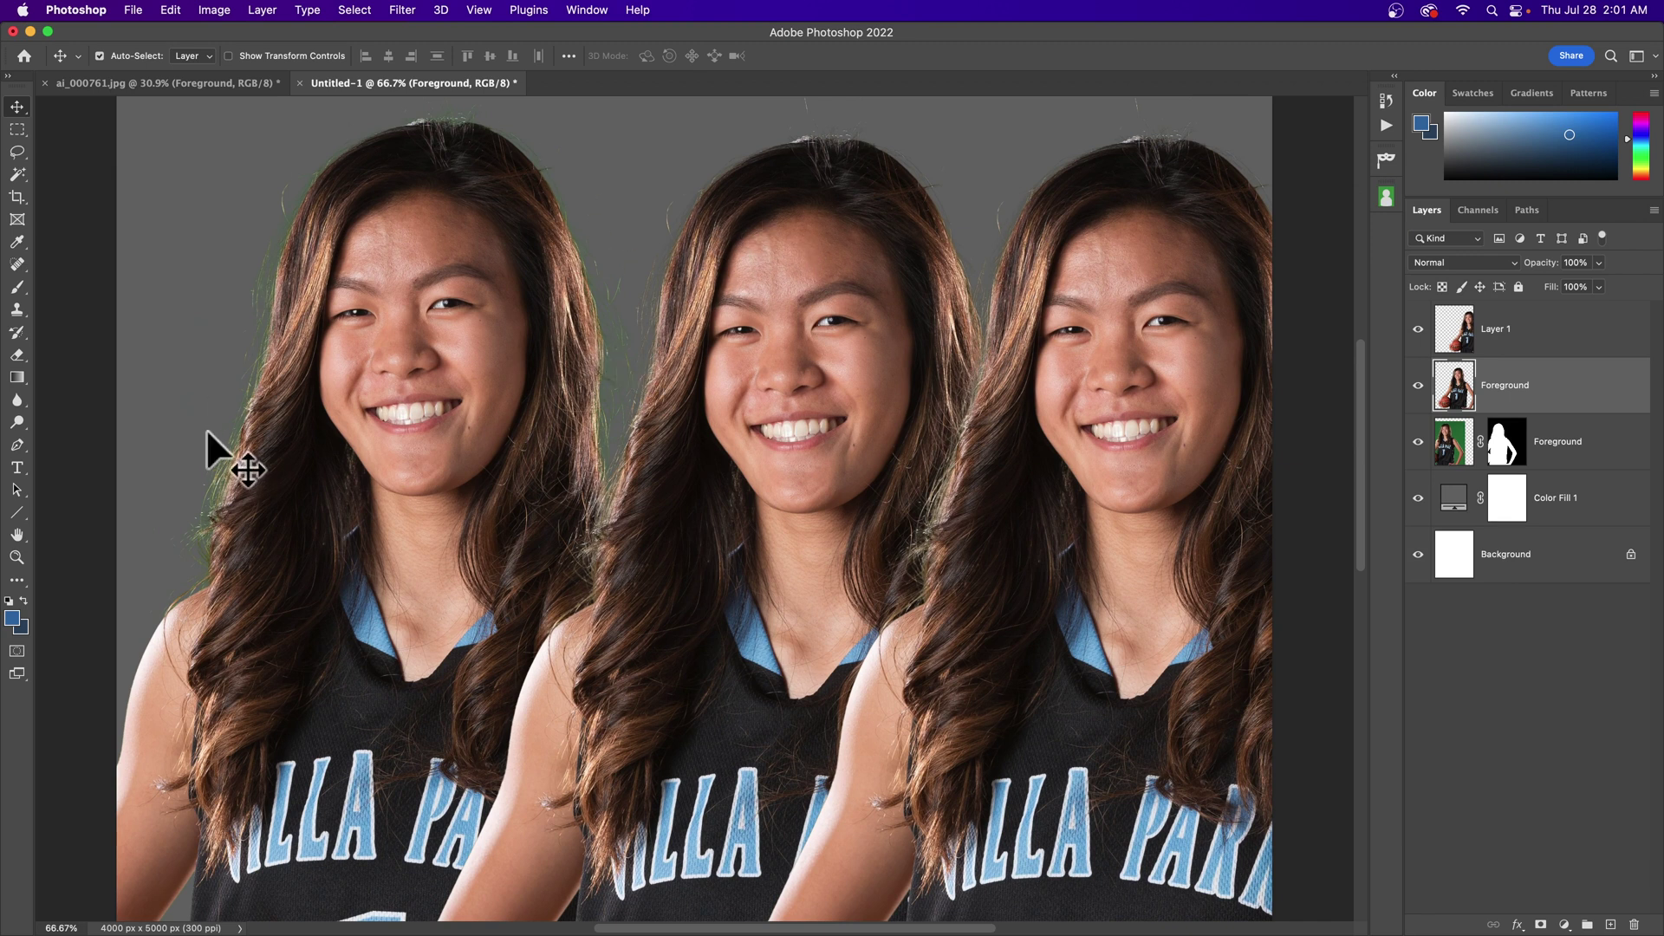
- Return to ai_000761.jpg and dock the EZ Green Screen panel, expanded, beside the Layers panel
{"action": "left_click", "coordinate": [165, 81]}
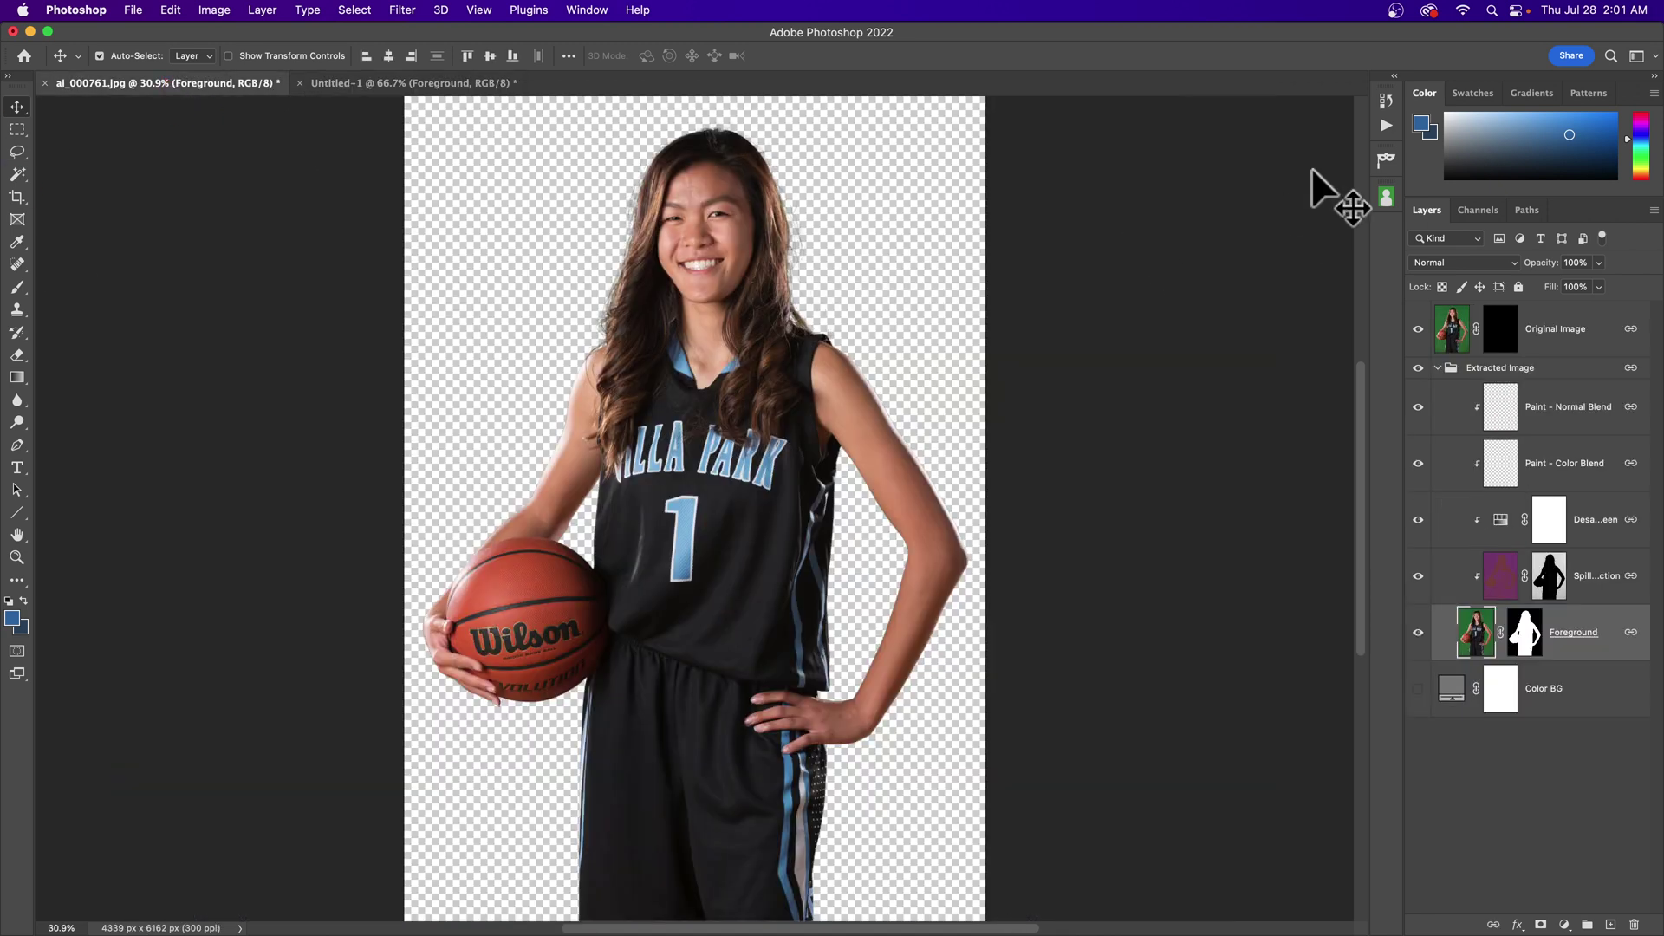
{"action": "left_click", "coordinate": [1386, 194]}
{"action": "left_click_drag", "start_coordinate": [1303, 189], "coordinate": [1387, 212]}
{"action": "left_click", "coordinate": [1390, 203]}
{"action": "left_click_drag", "start_coordinate": [1296, 189], "coordinate": [1404, 228]}
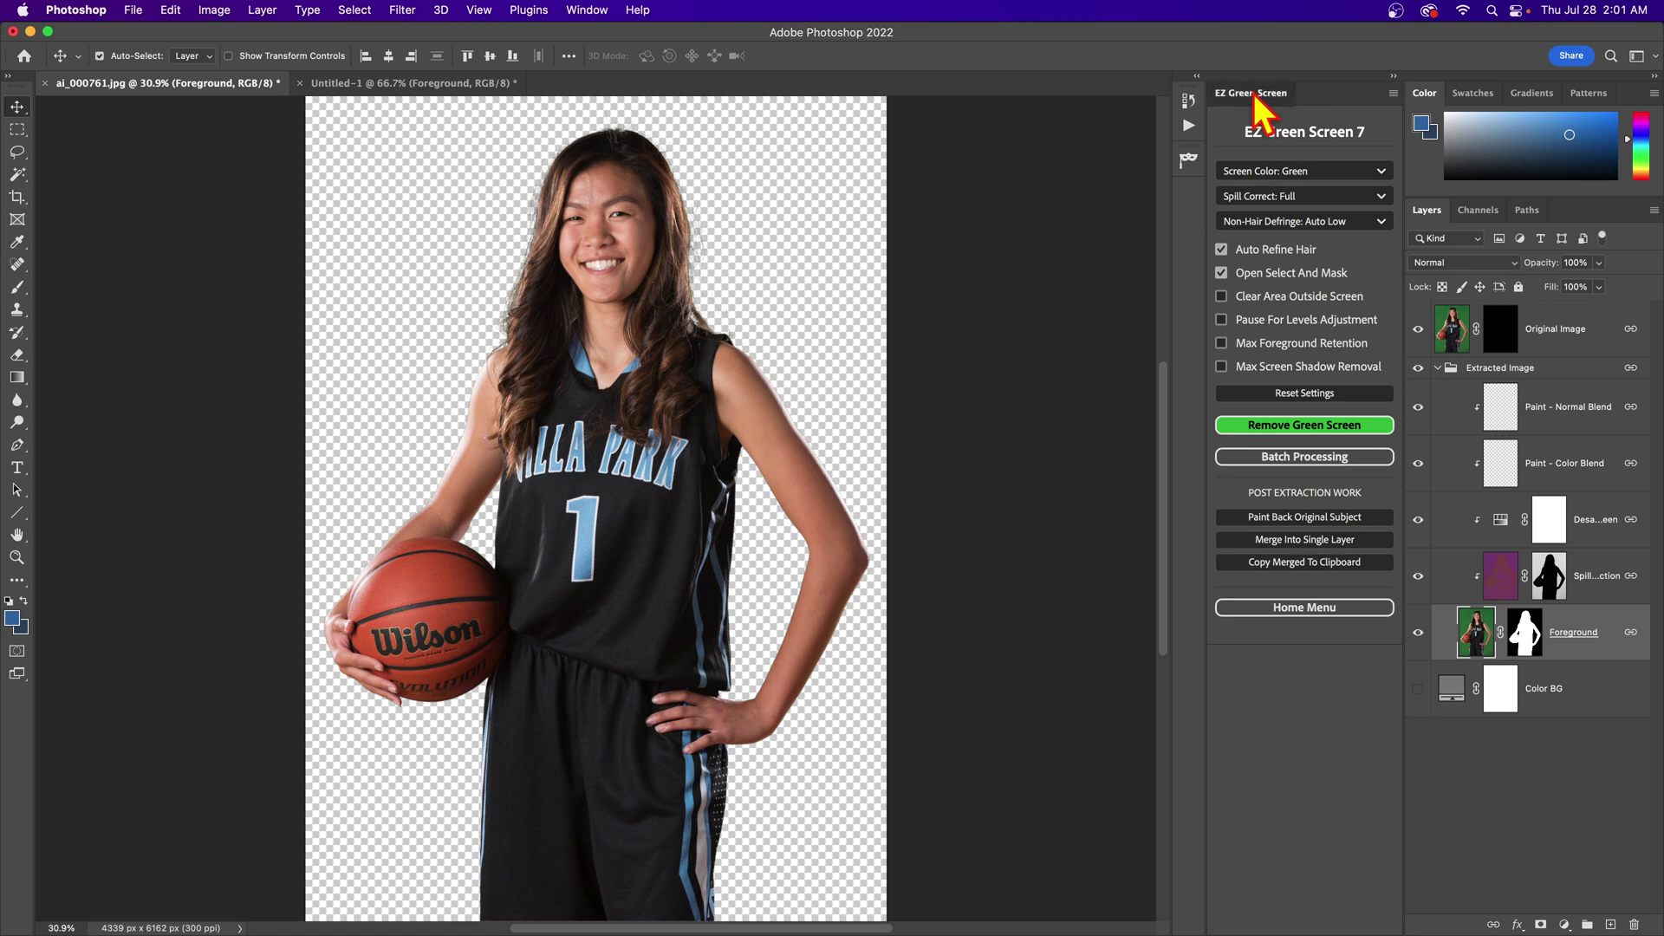
- Undock the EZ Green Screen panel and float it in the empty workspace between the photo and the Layers panel
{"action": "left_click_drag", "start_coordinate": [1255, 98], "coordinate": [1203, 175]}
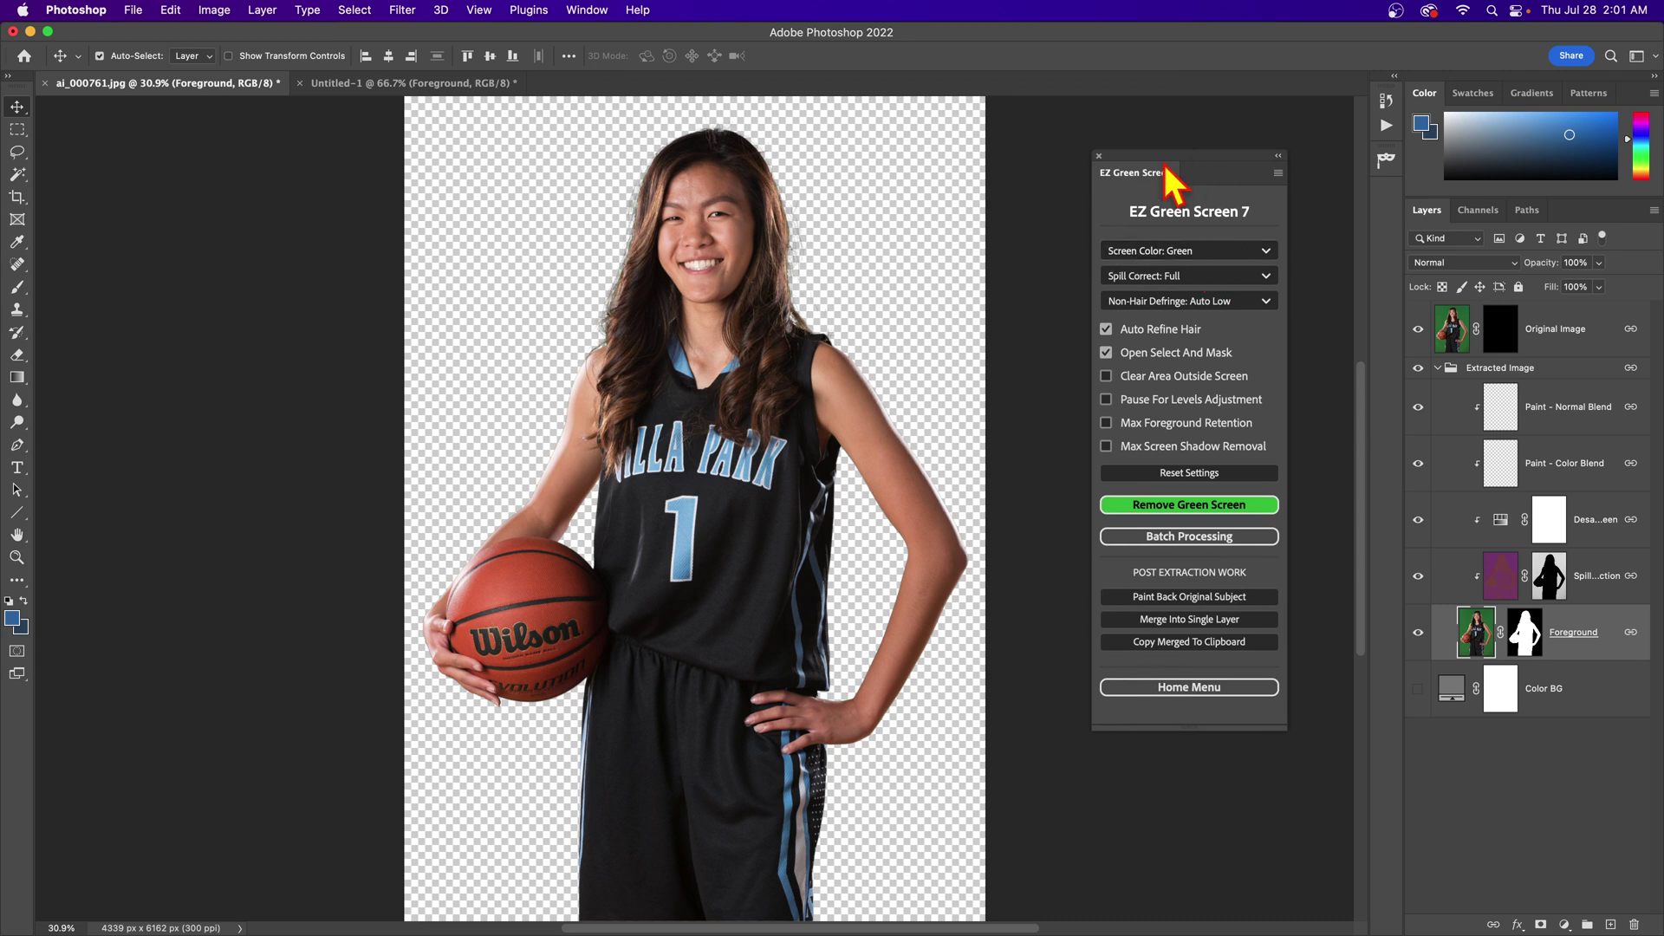
{"action": "left_click_drag", "start_coordinate": [1164, 165], "coordinate": [195, 187]}
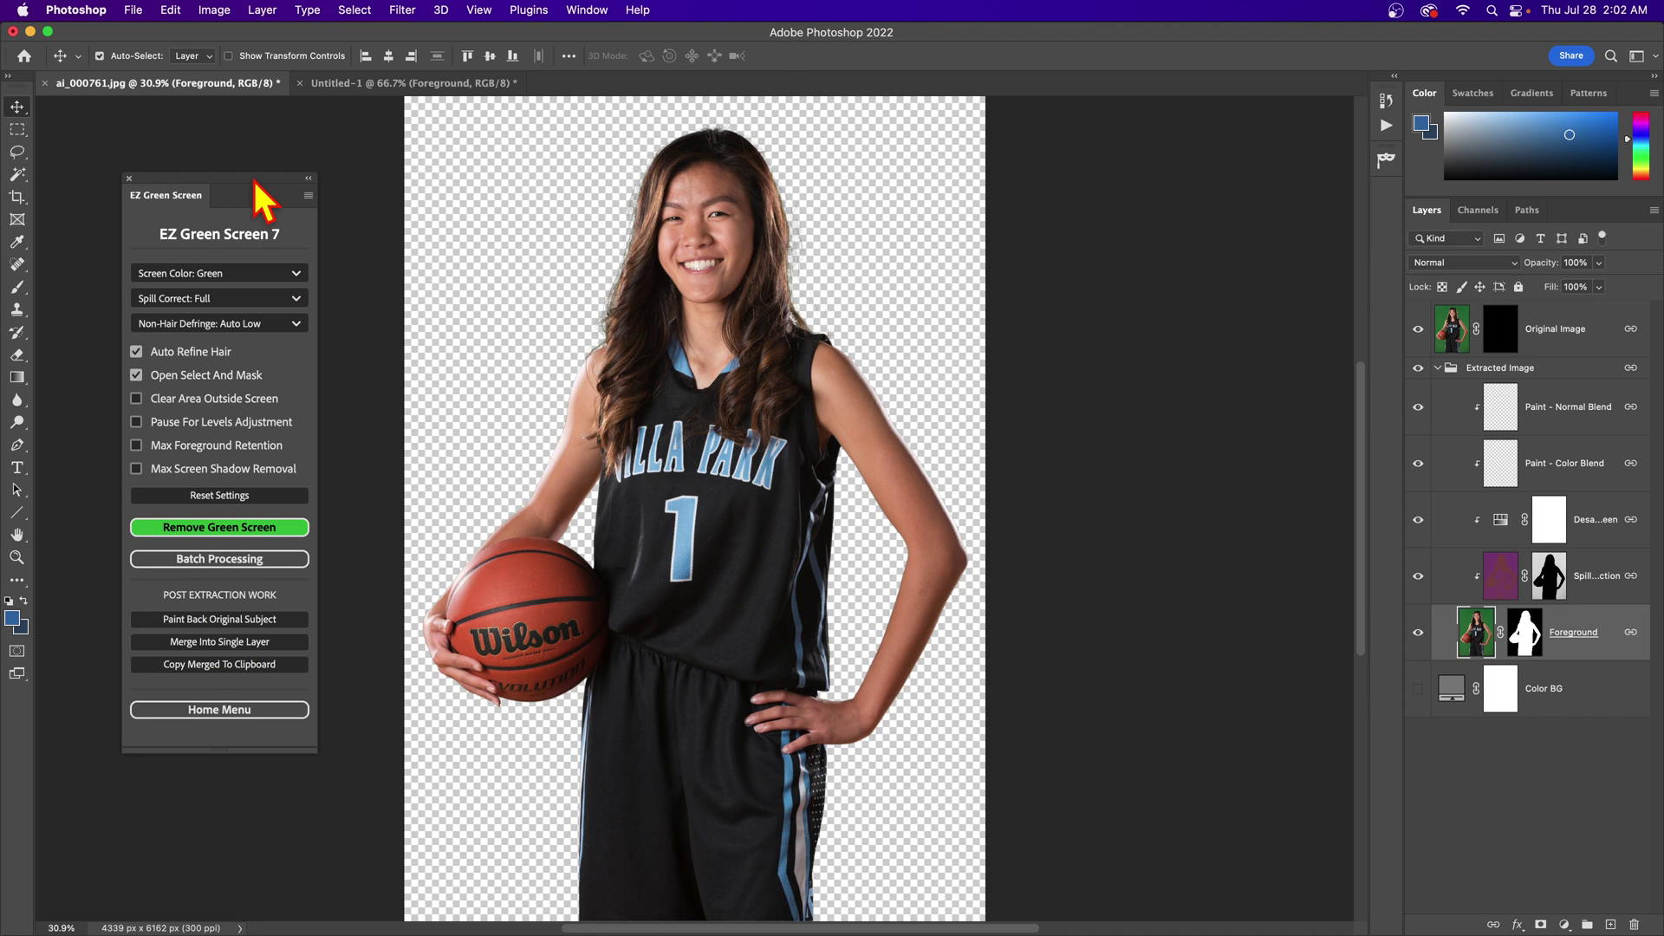
{"action": "left_click_drag", "start_coordinate": [252, 179], "coordinate": [1249, 154]}
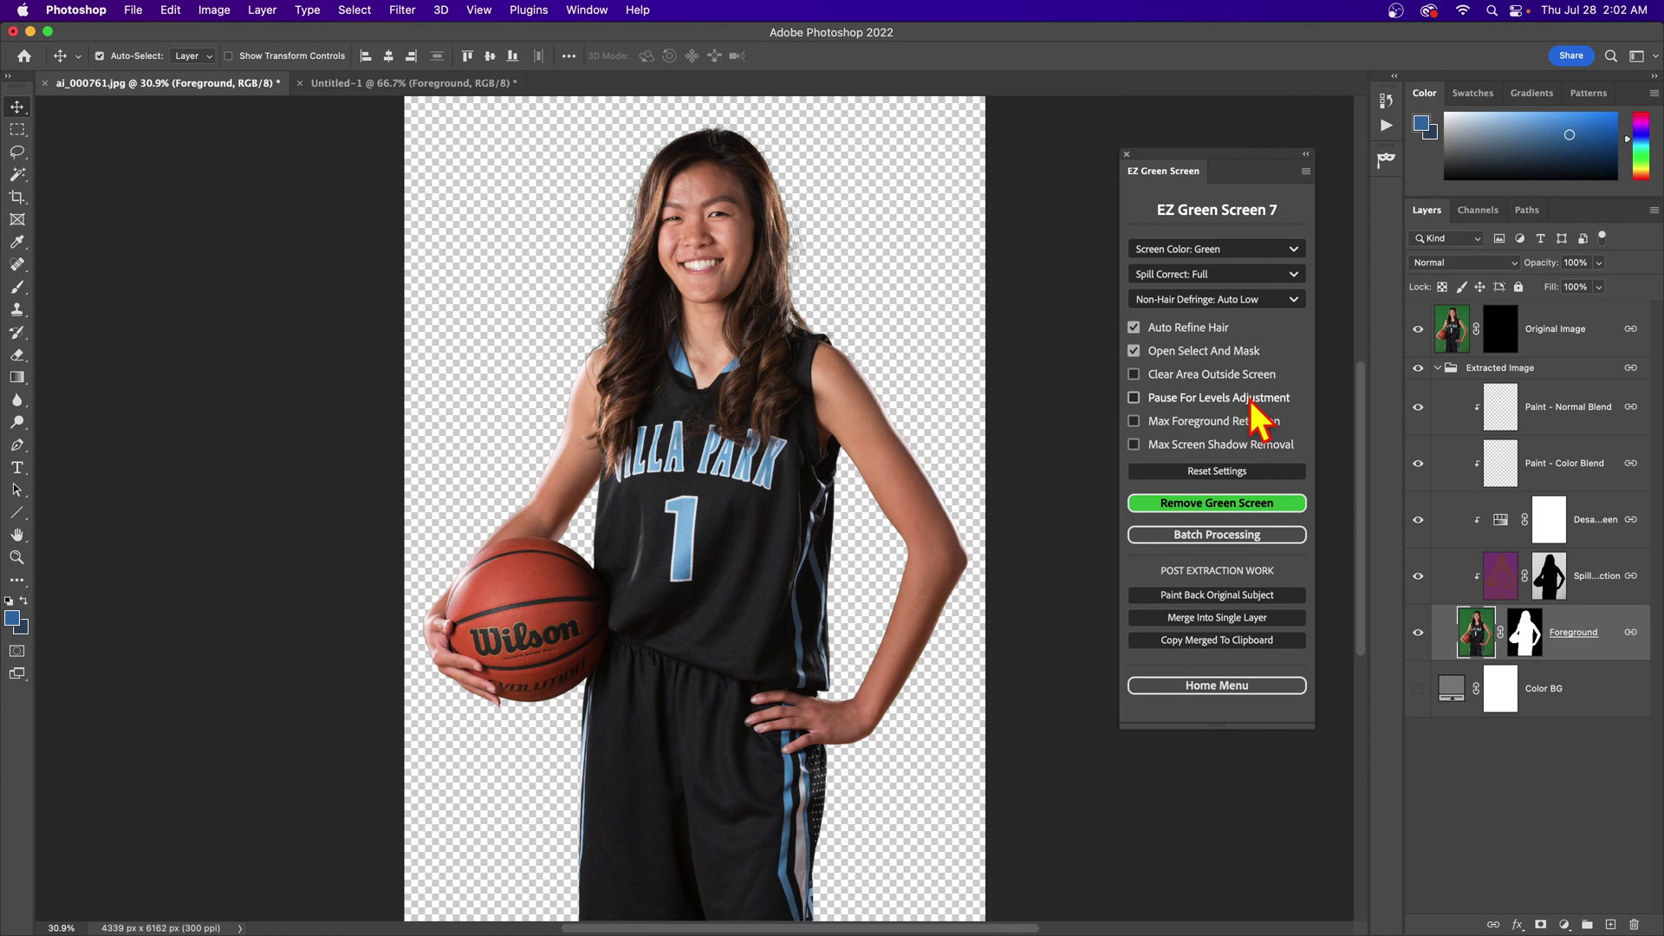